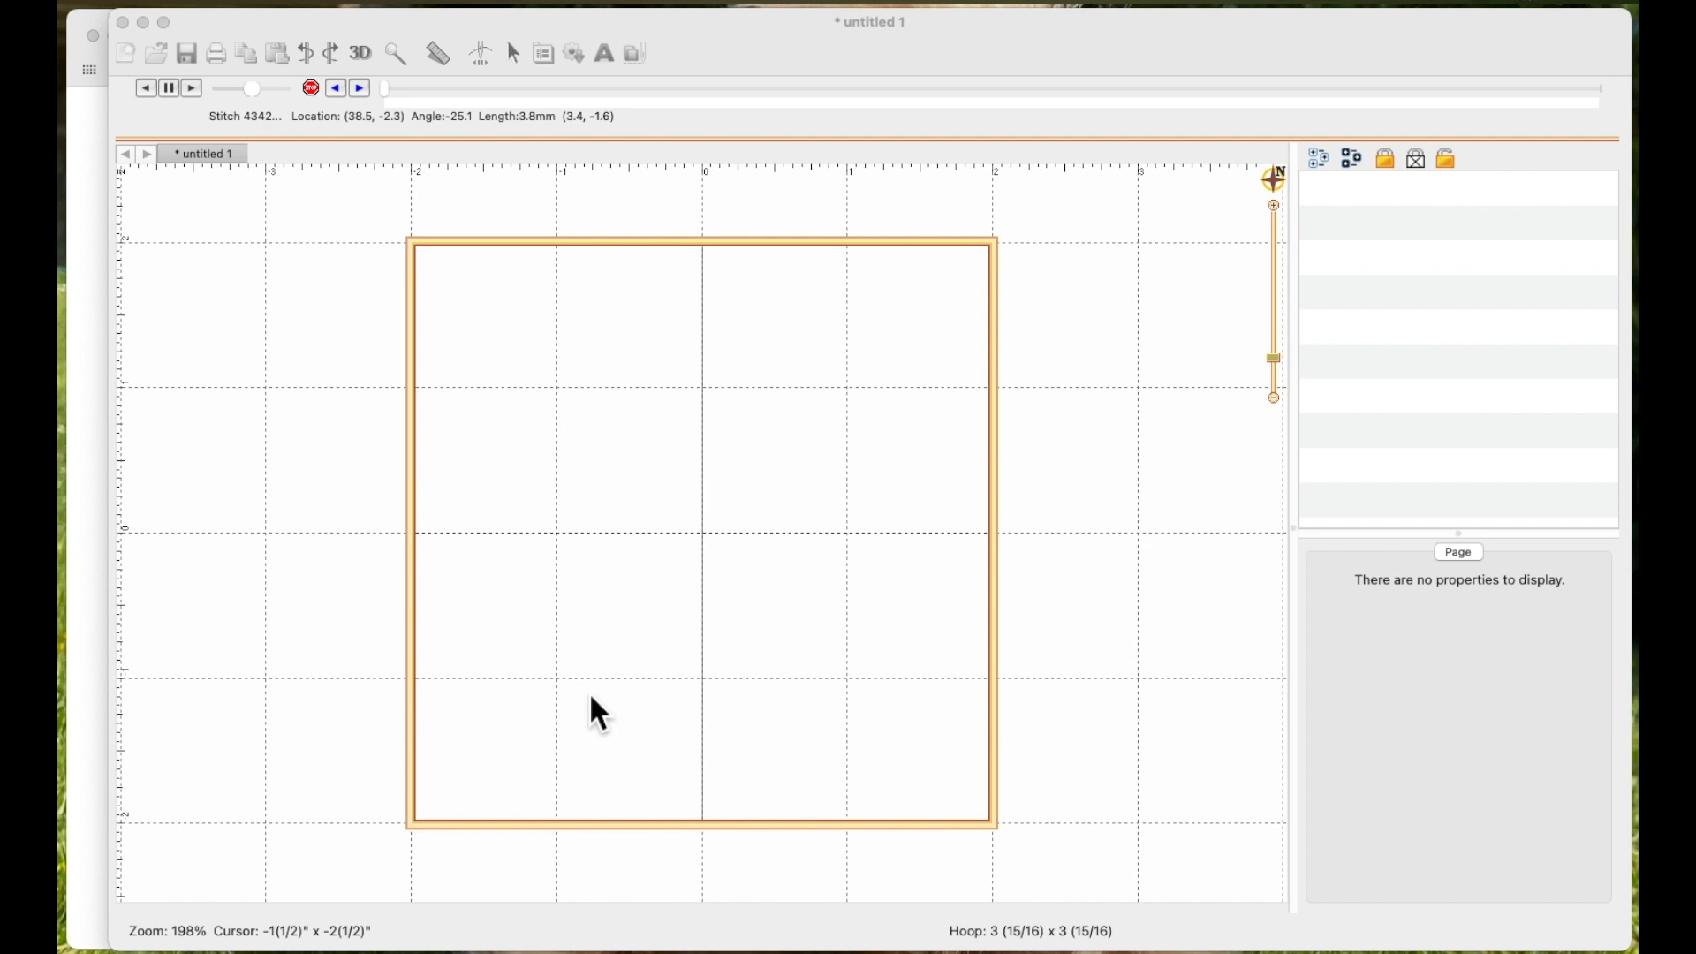
Step: Switch to the browser and examine the Embrilliance article on installing the Envelopes 1 library and using envelope designs
click(92, 627)
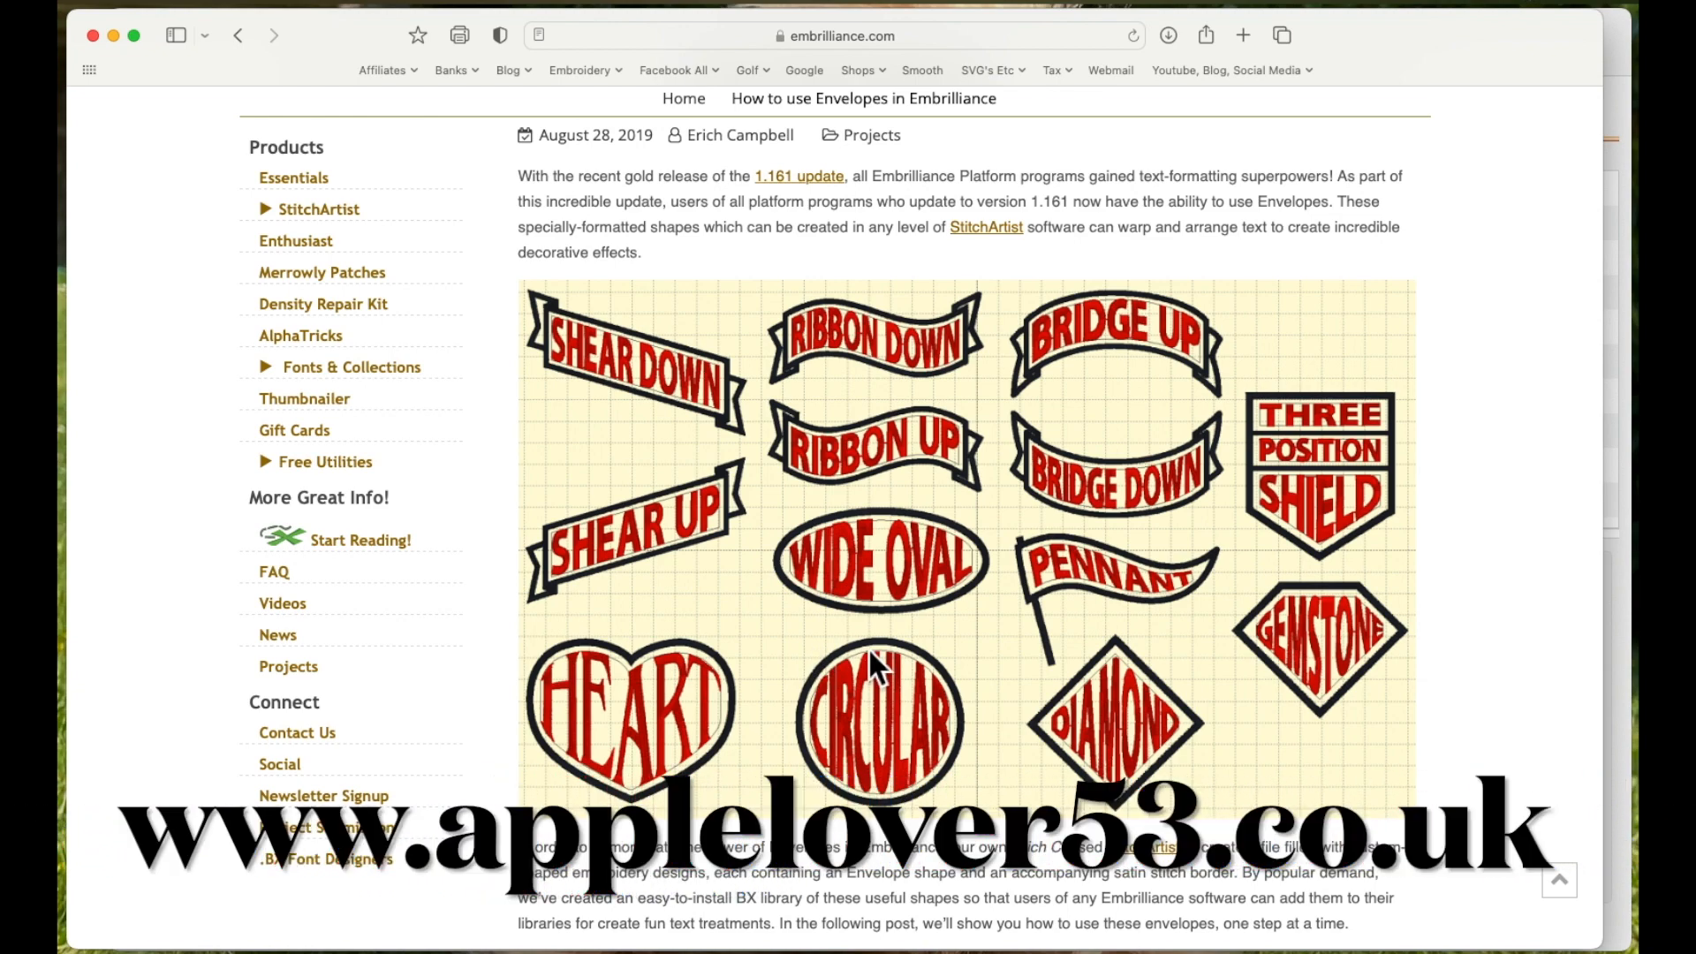
scroll(867, 649, up, 3)
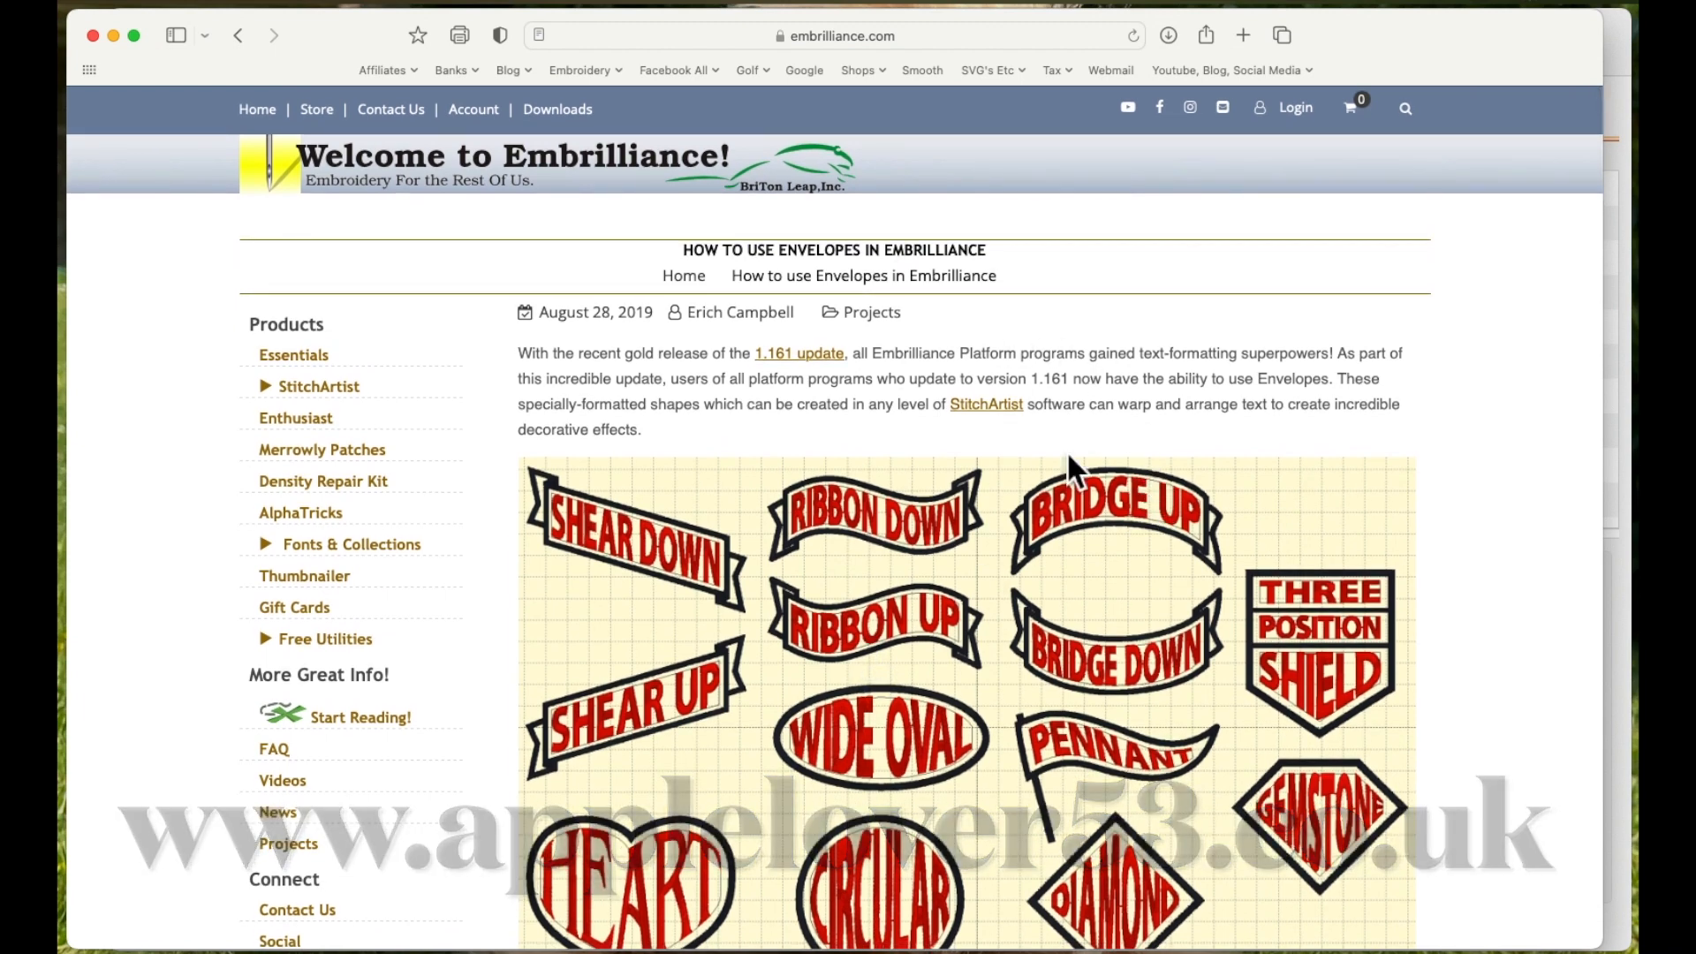
scroll(1067, 451, down, 3)
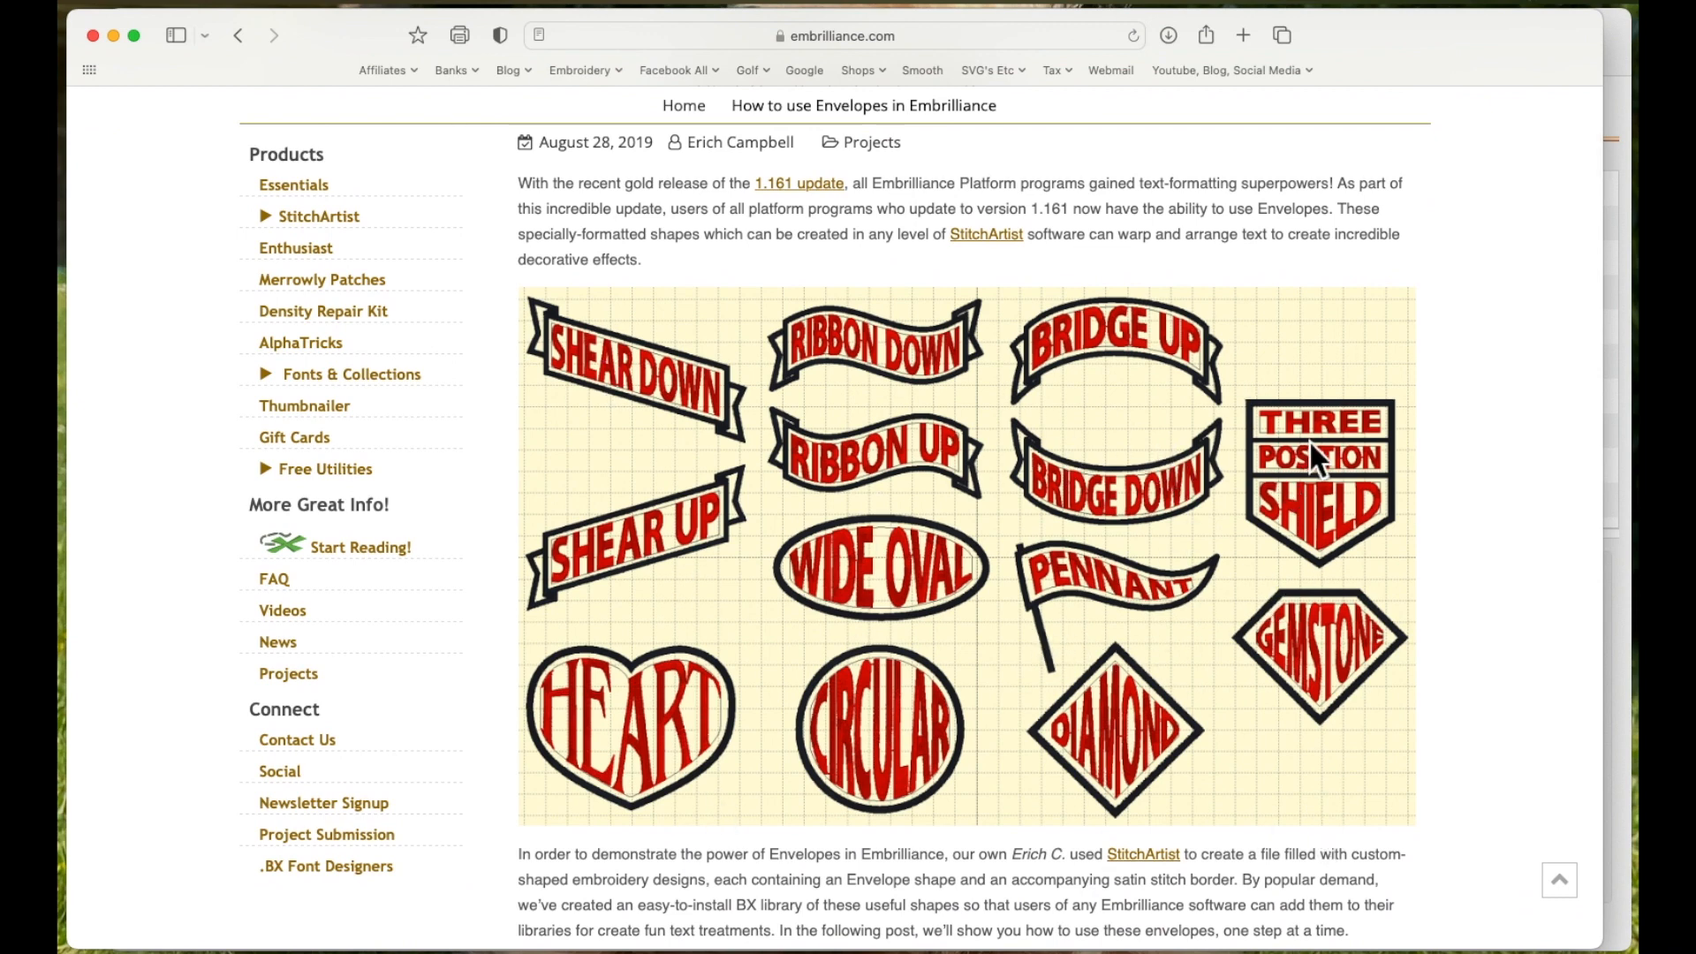
scroll(1309, 440, down, 10)
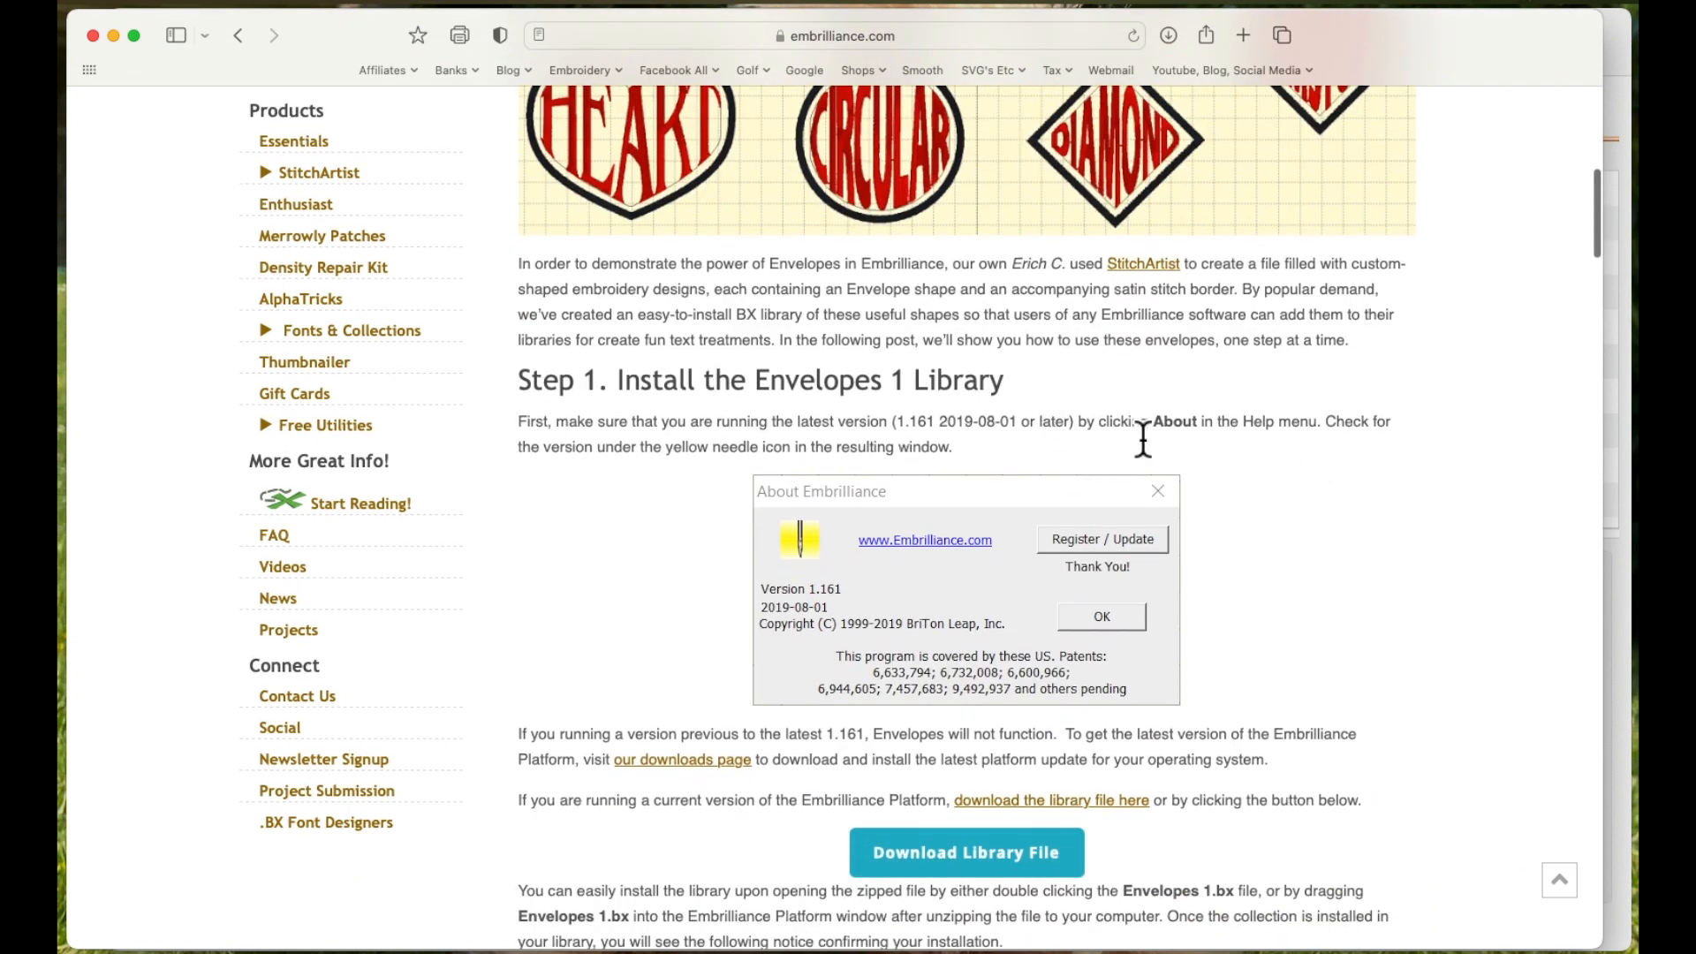
scroll(1120, 433, down, 5)
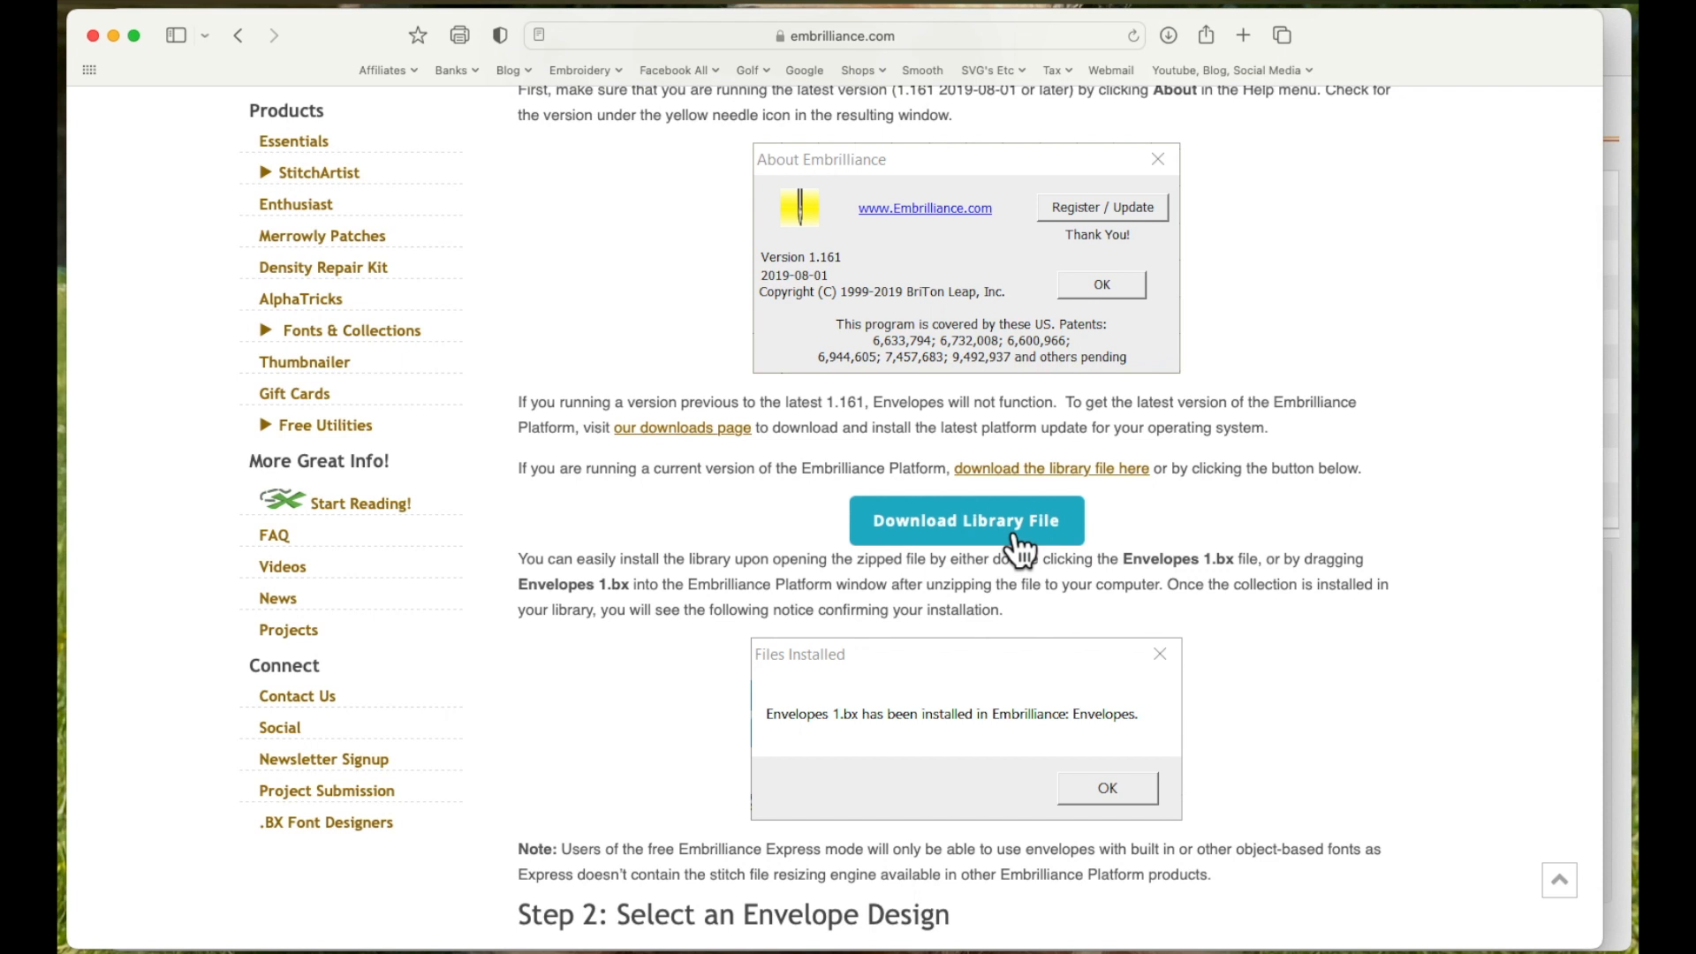
scroll(1016, 547, down, 5)
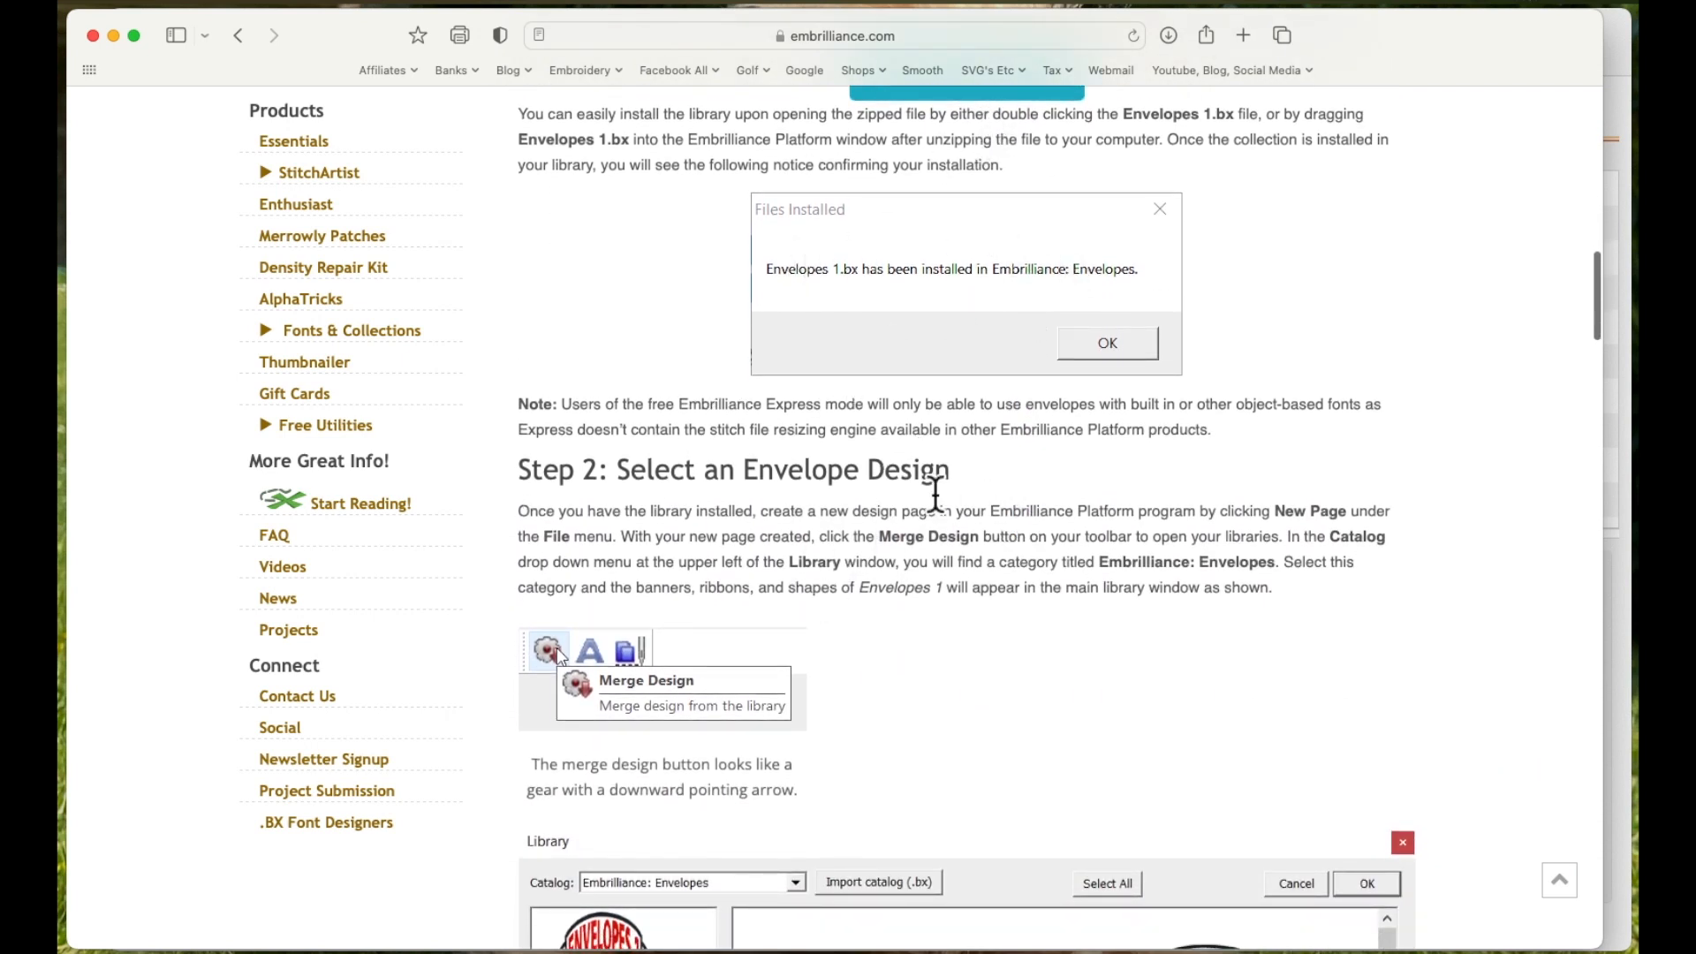
scroll(935, 494, down, 9)
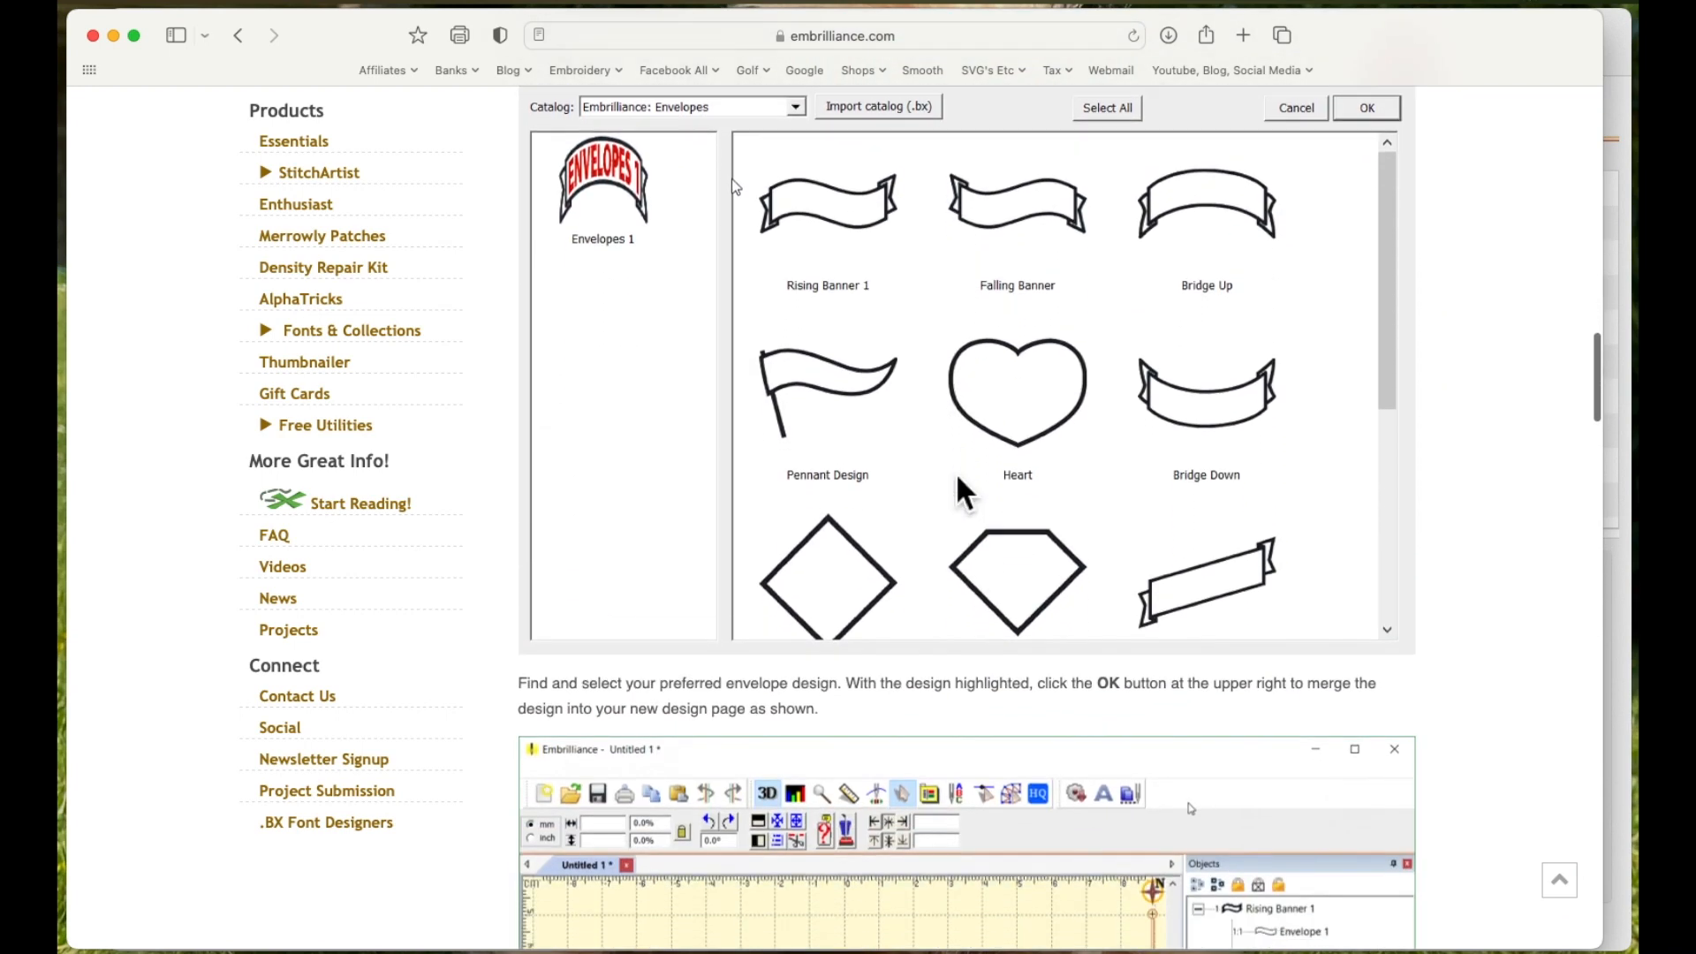
scroll(958, 491, down, 14)
scroll(956, 471, down, 1)
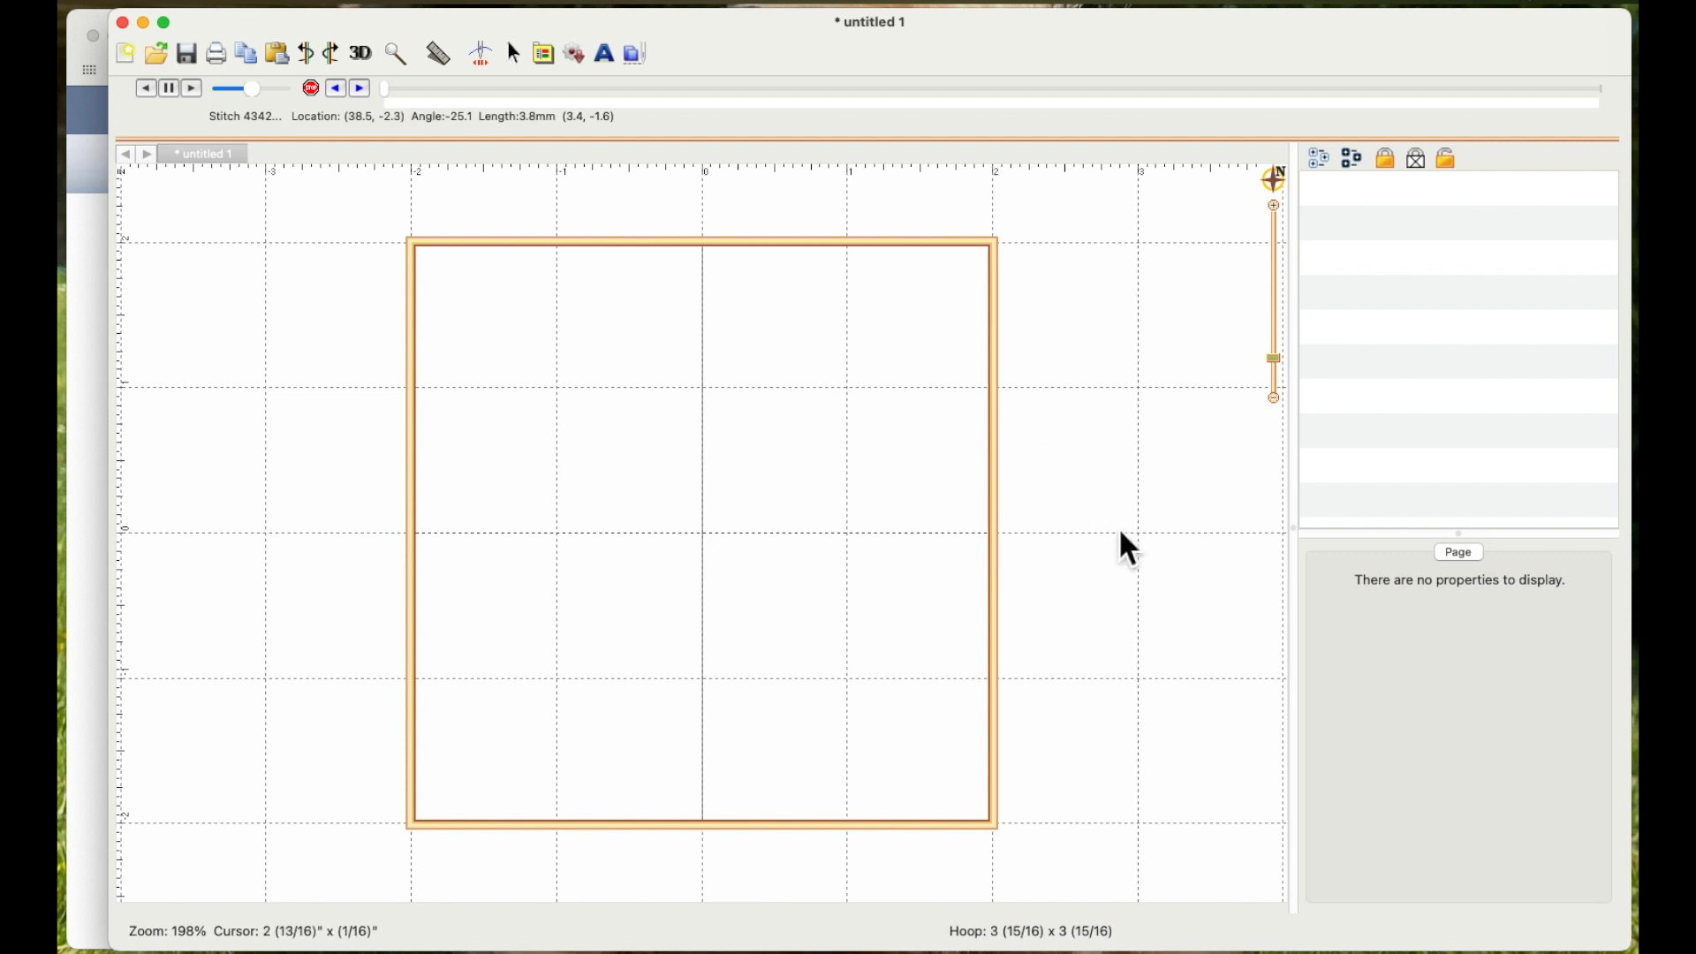
Step: Switch back to the embroidery page, open the design library and view its Embrilliance catalog
click(1279, 360)
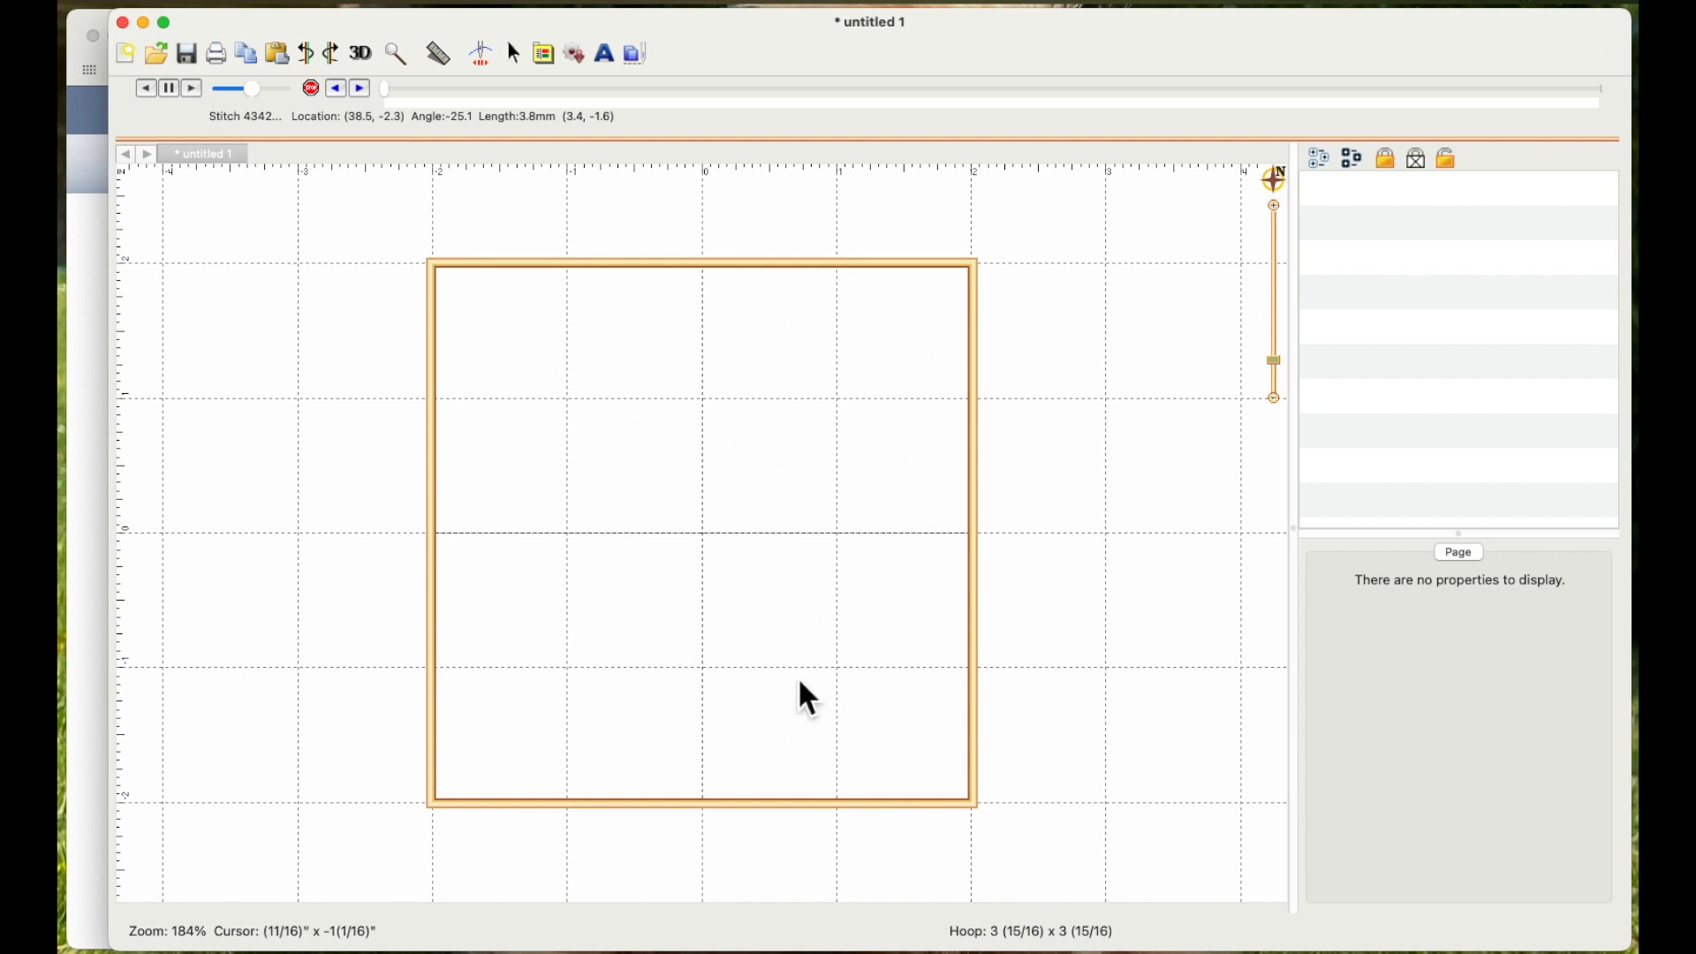
click(579, 62)
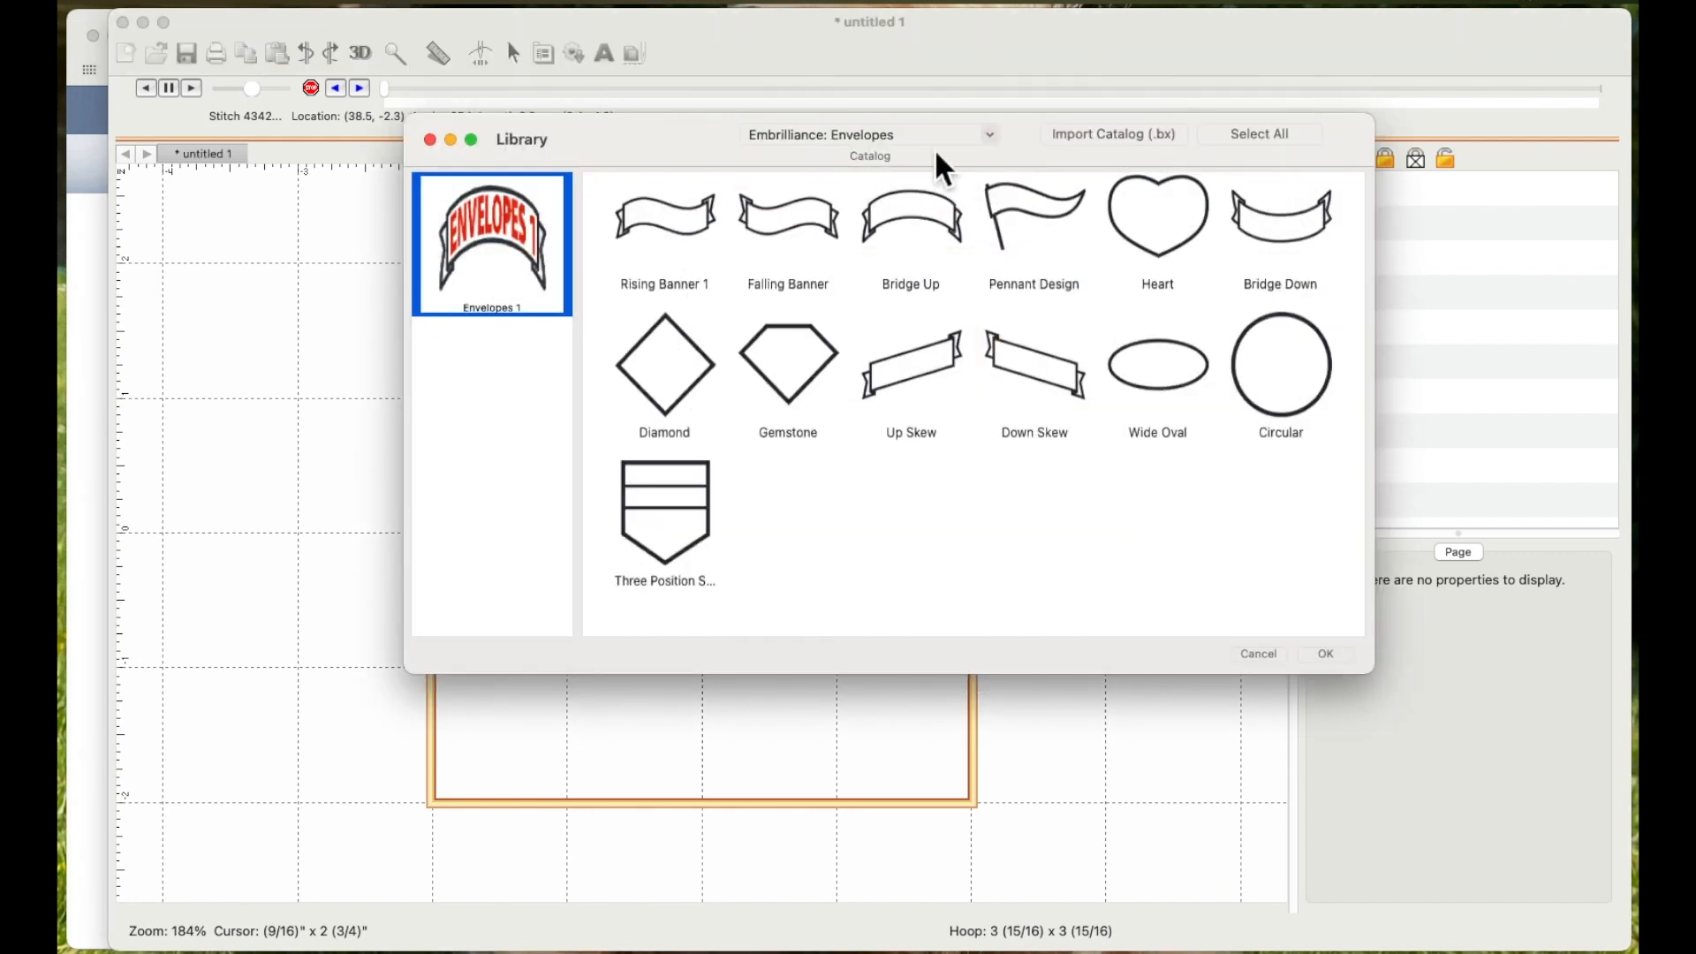
click(992, 137)
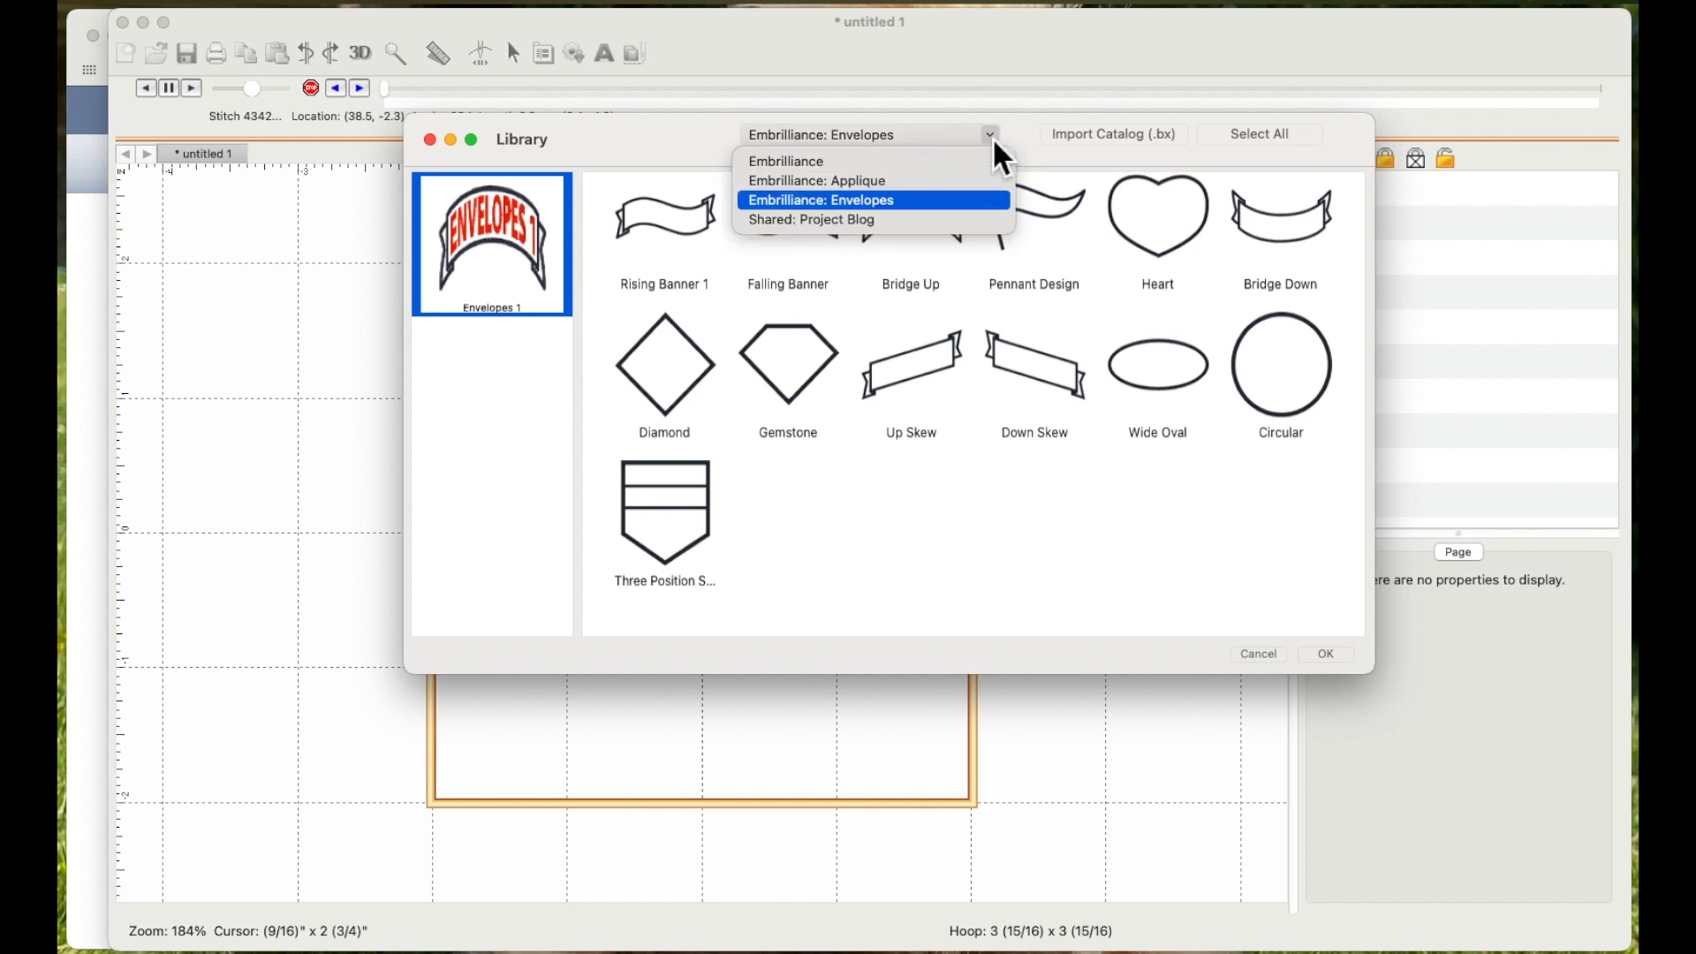
click(801, 164)
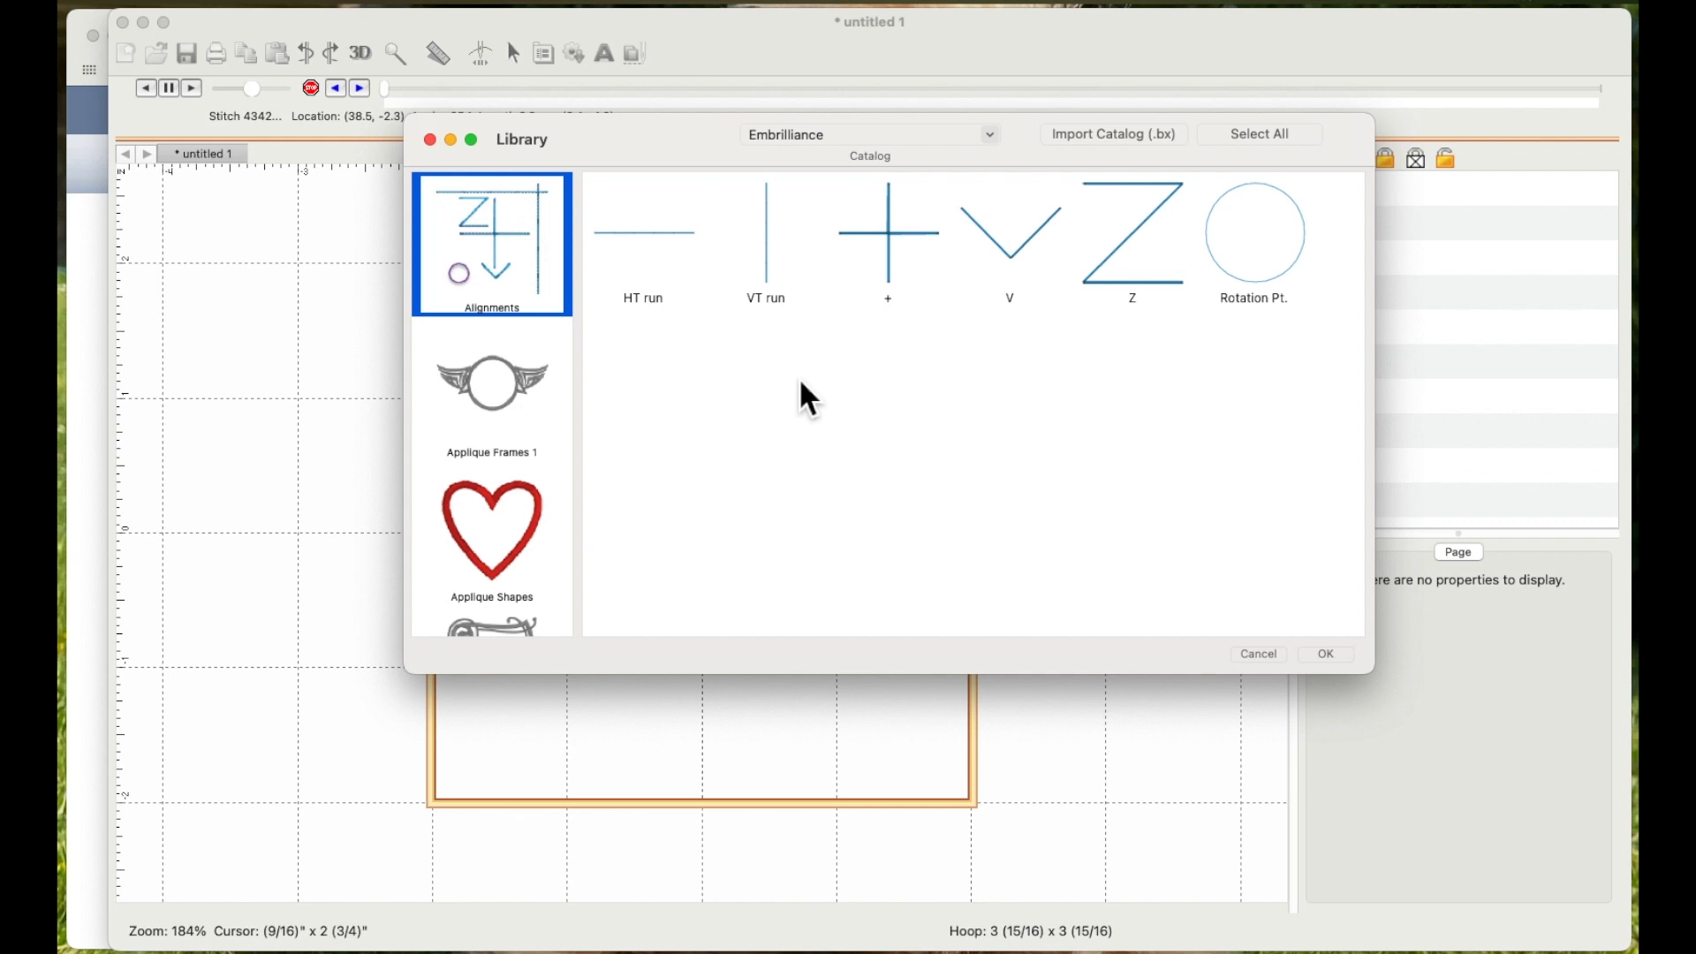
drag(679, 146, 673, 196)
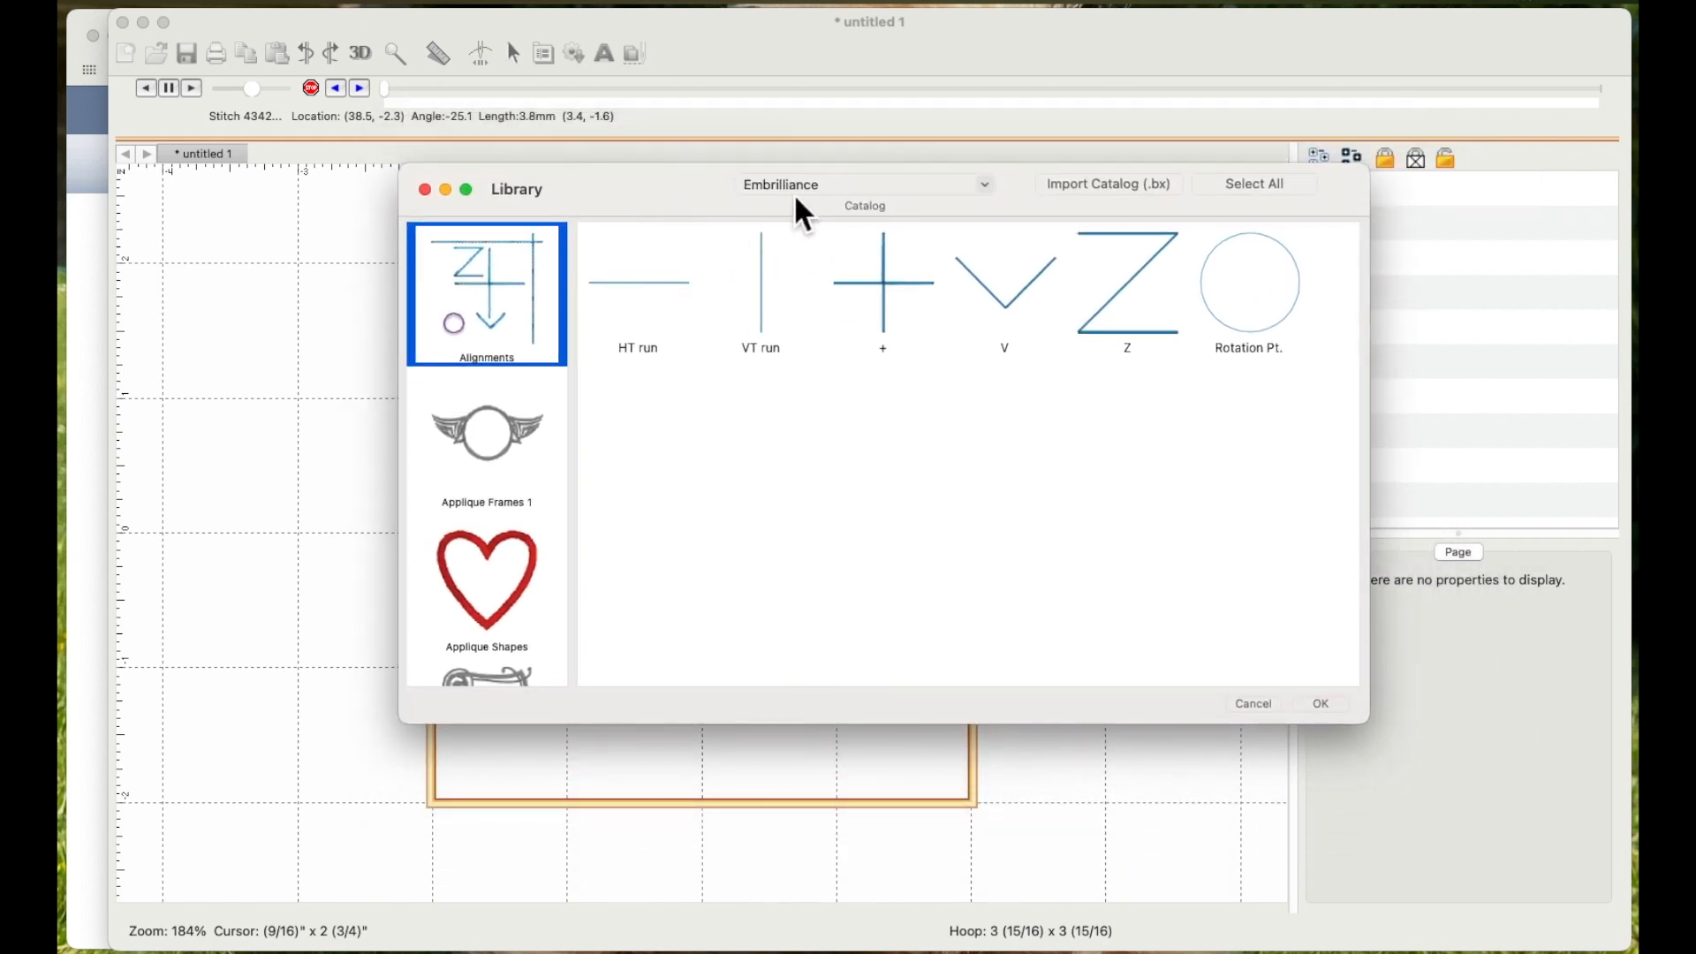
Step: Merge the Falling Banner design from the Embrilliance: Envelopes catalog into the page
click(988, 188)
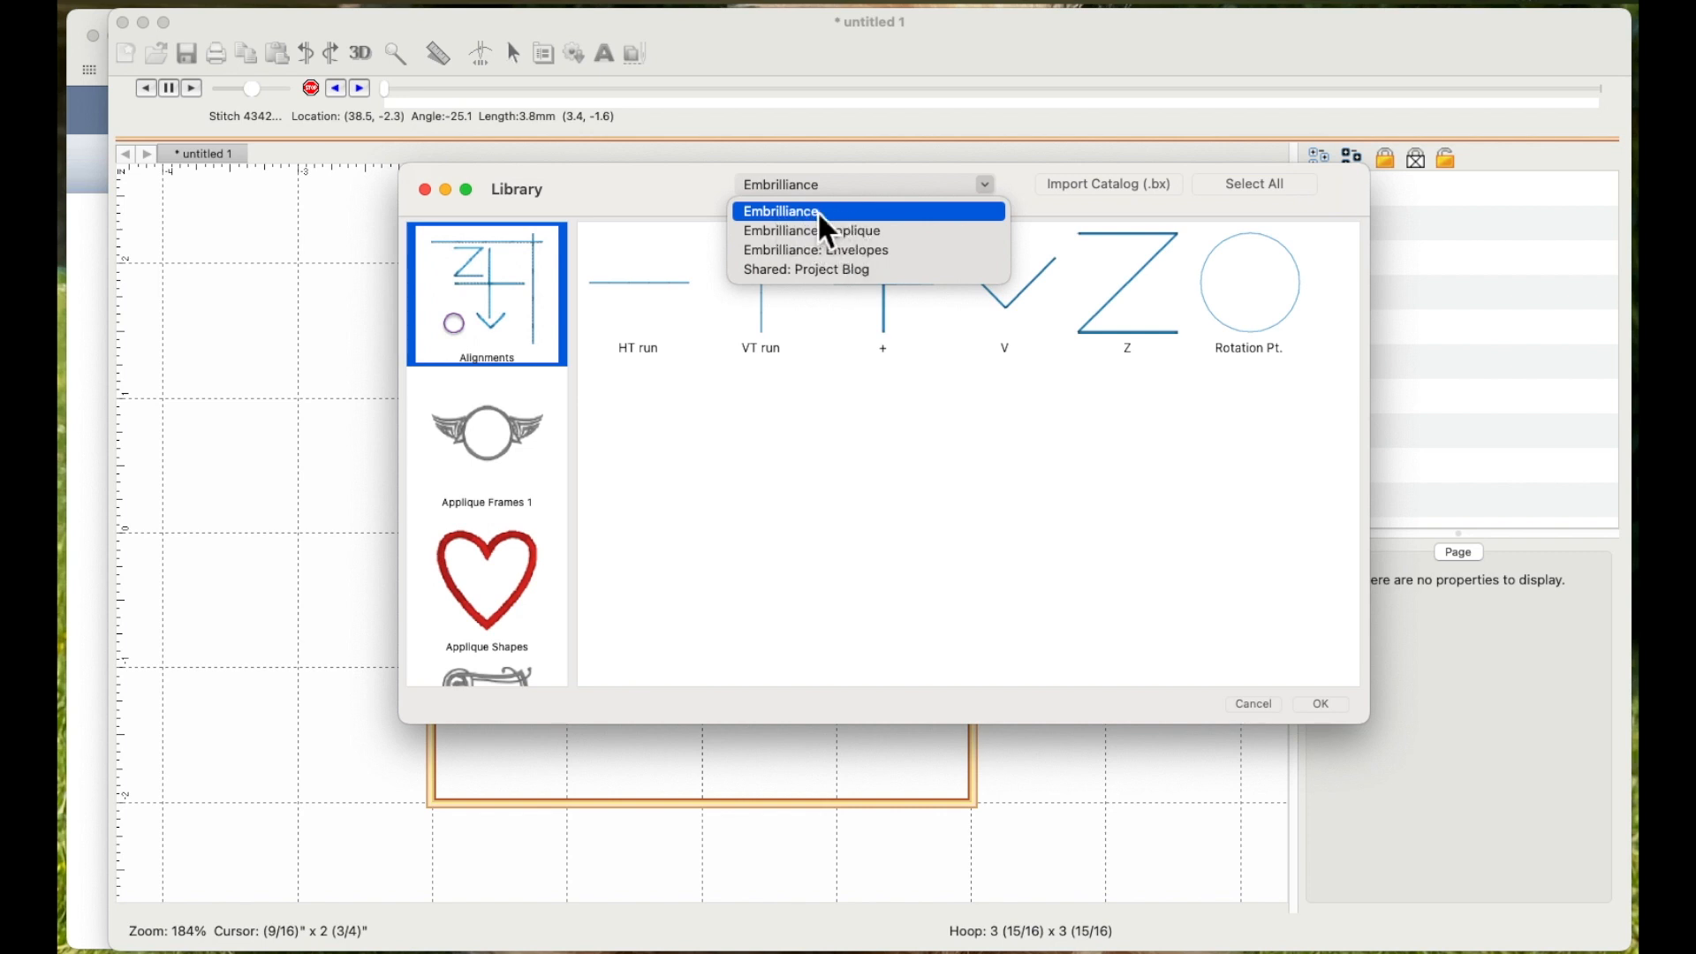
click(851, 253)
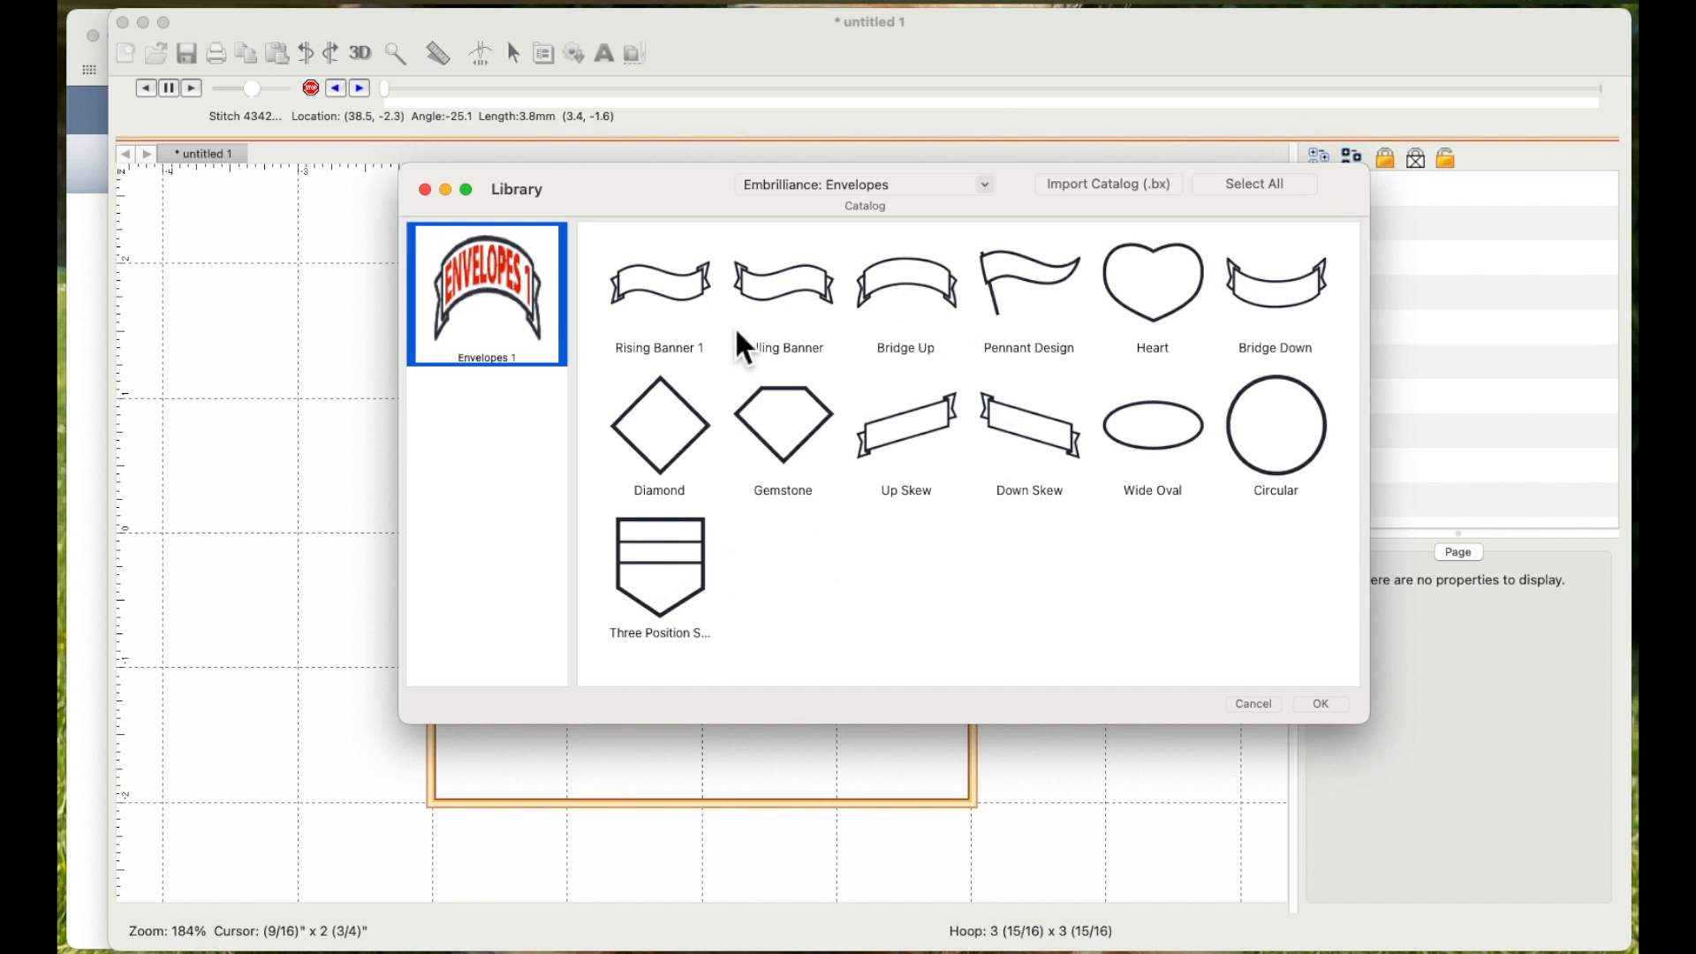
click(795, 305)
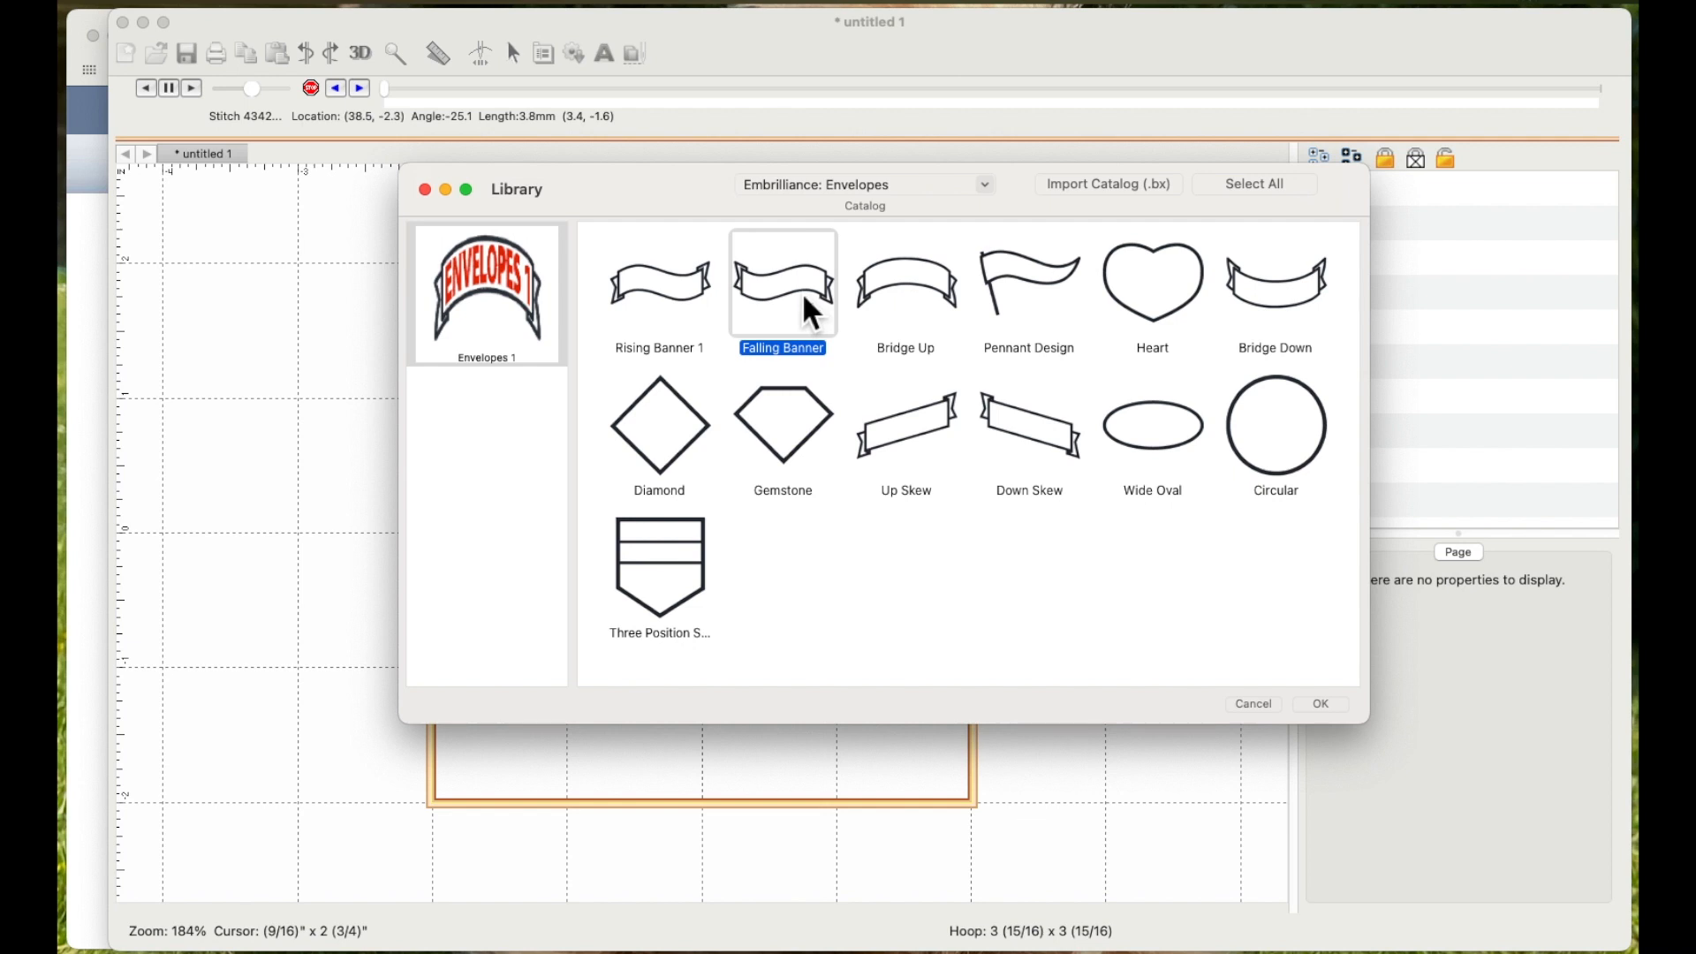
click(1322, 704)
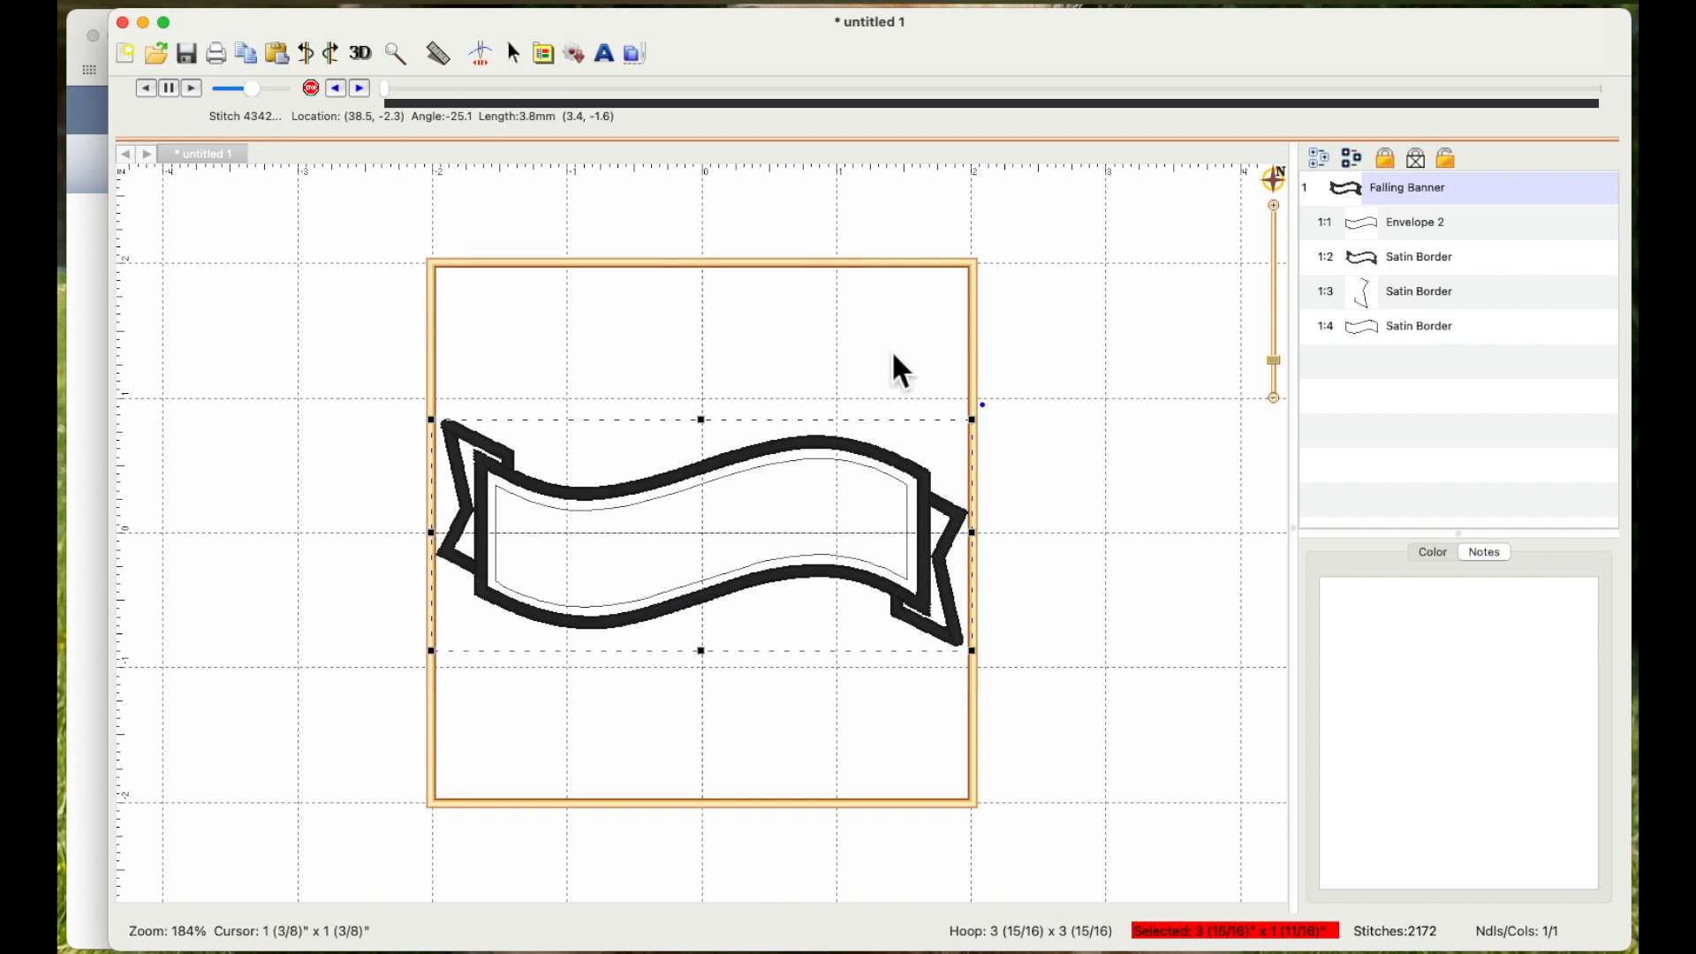
Step: Shrink the banner proportionally to about 3 5/8" by 1 9/16" and place it inside the hoop
mouse_move(976, 424)
mouse_down()
mouse_move(1219, 265)
mouse_move(681, 606)
mouse_move(972, 421)
mouse_up()
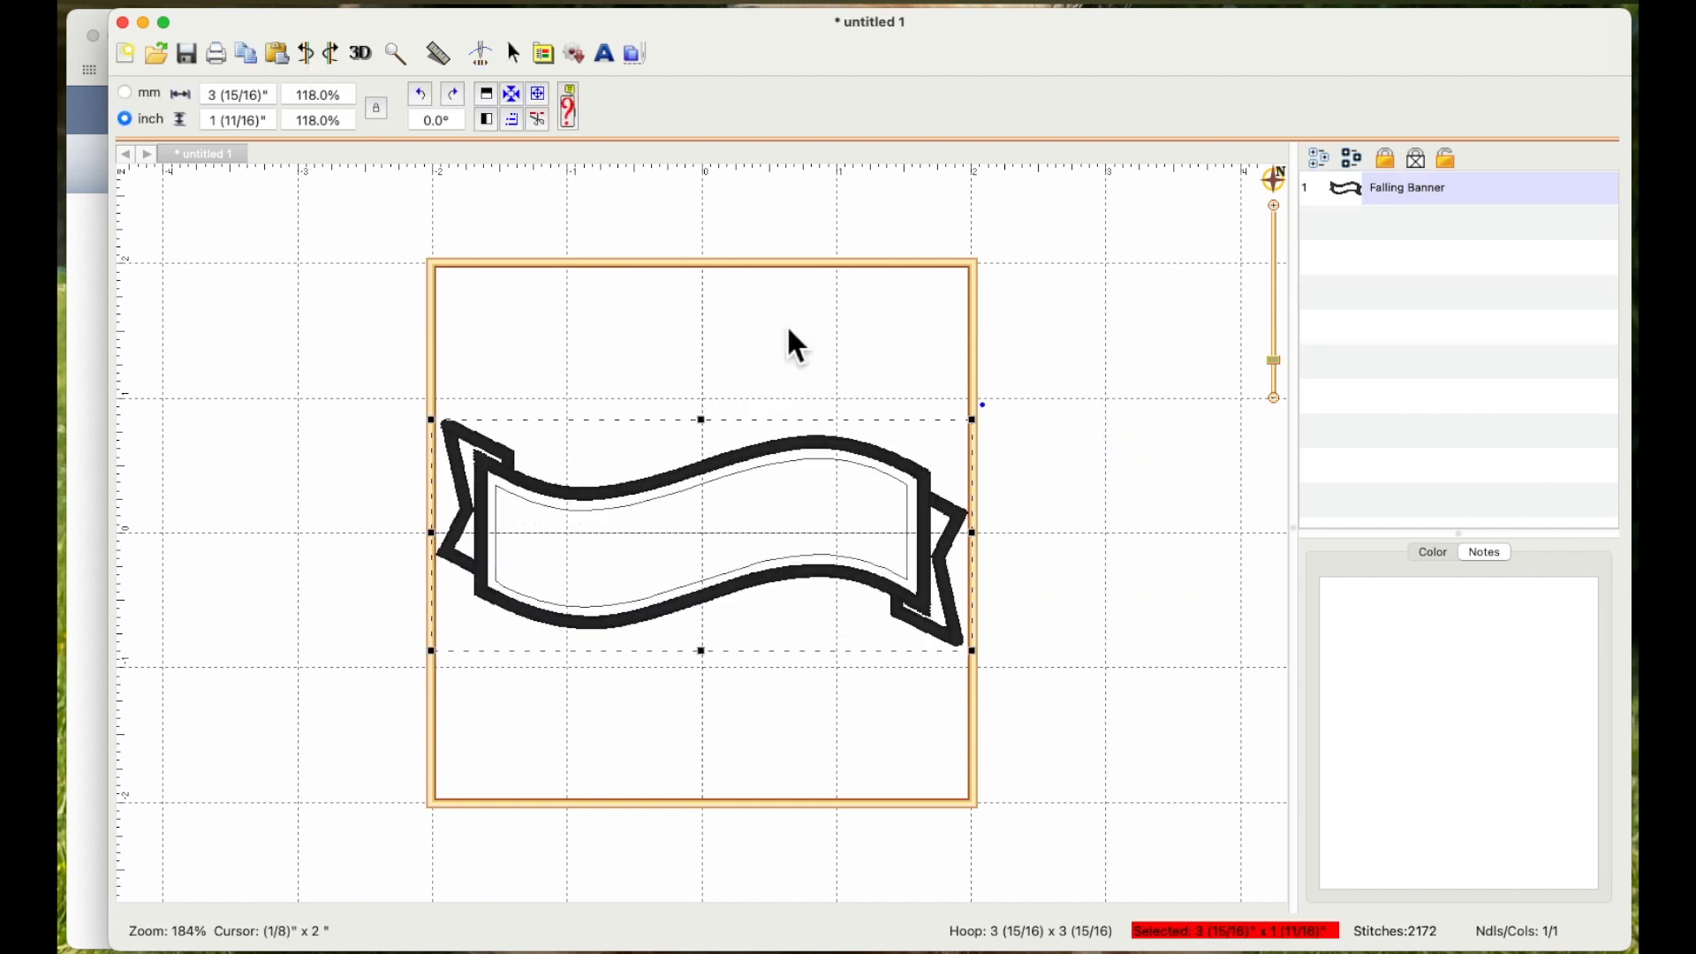
click(309, 55)
click(334, 55)
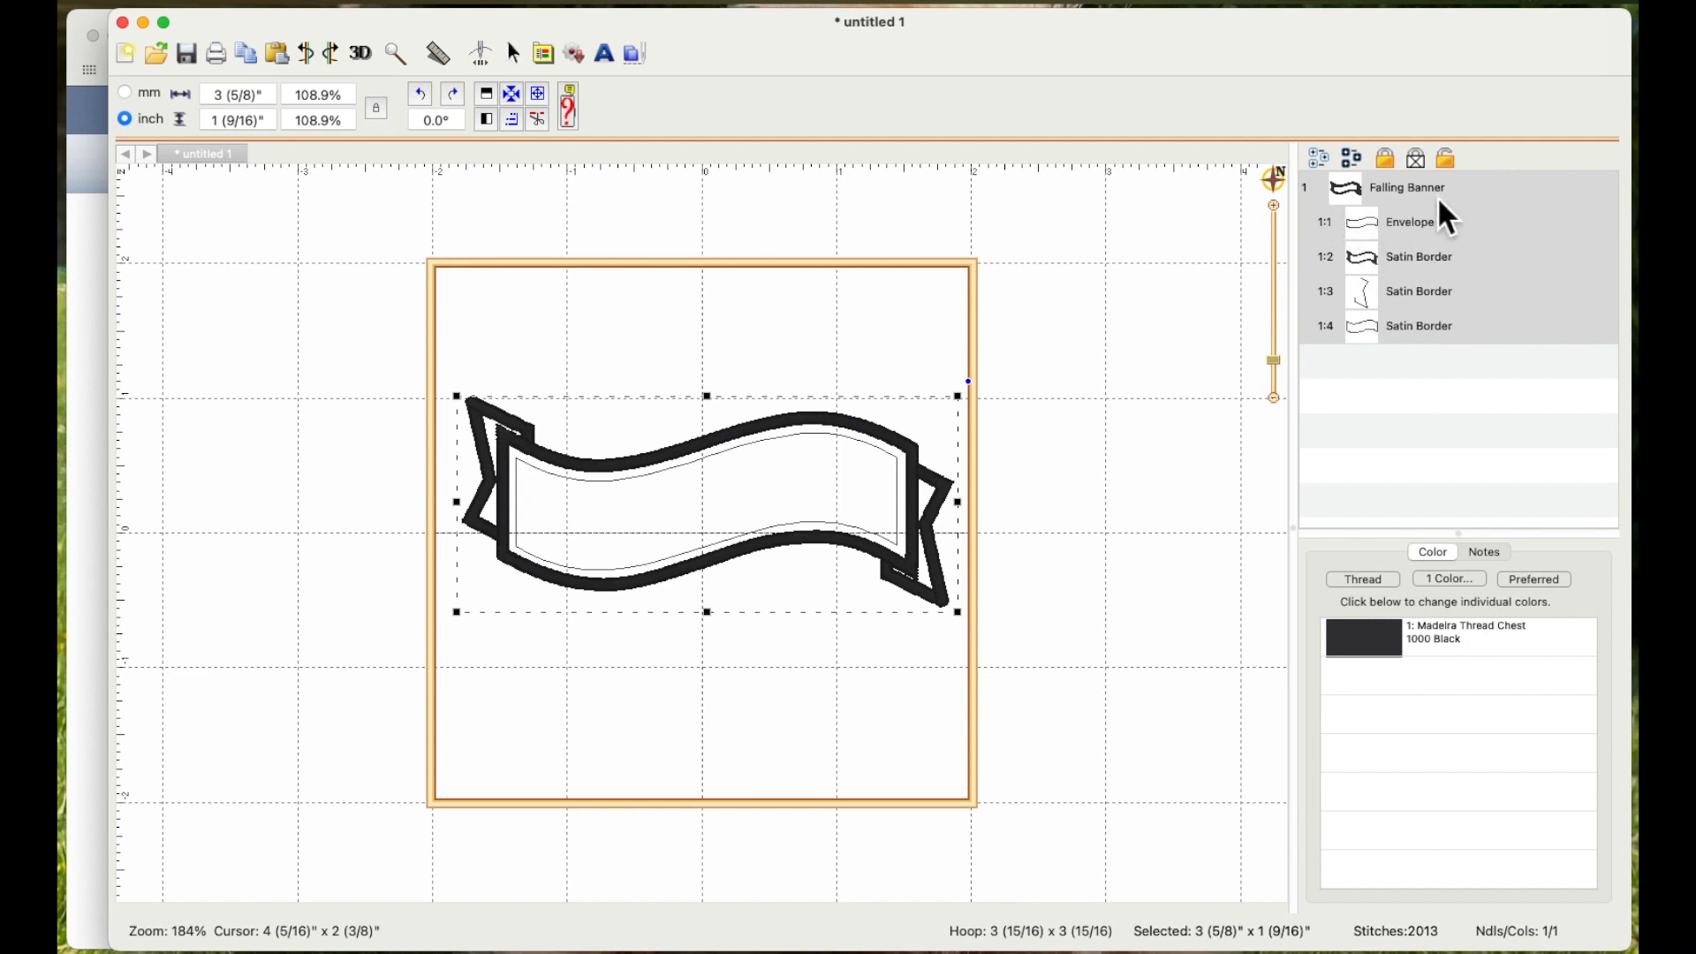
Step: Check the banner's stitching order by playing it from start to end in the Stitch Simulator
click(1310, 199)
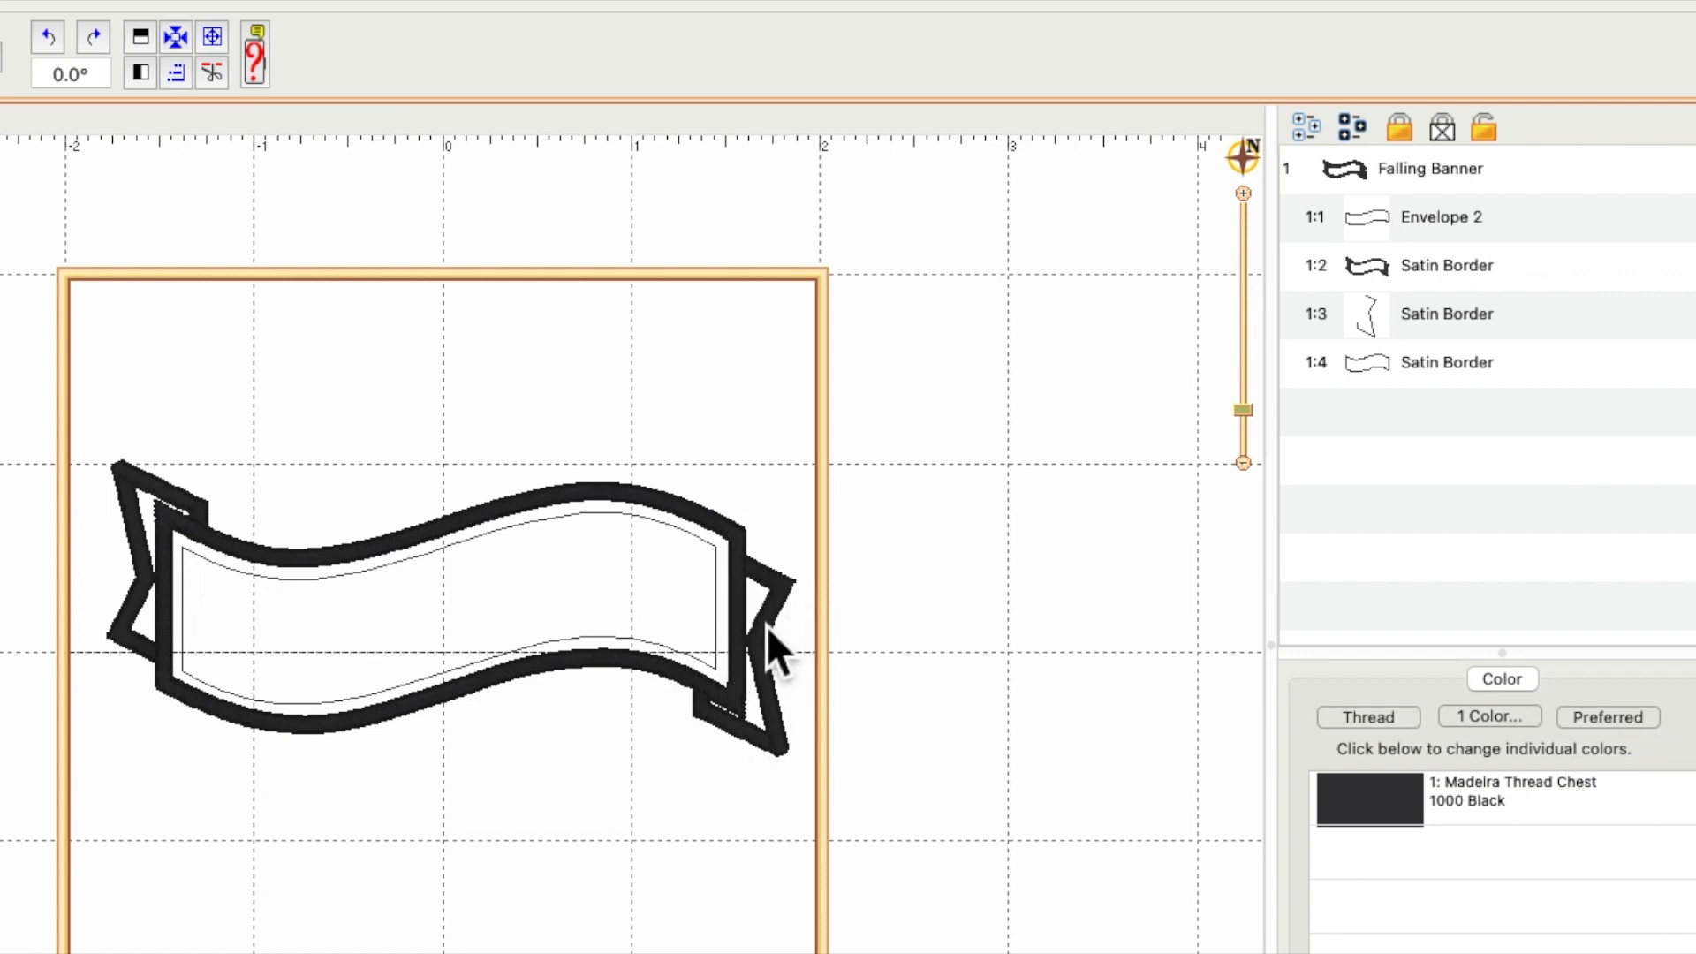
click(550, 500)
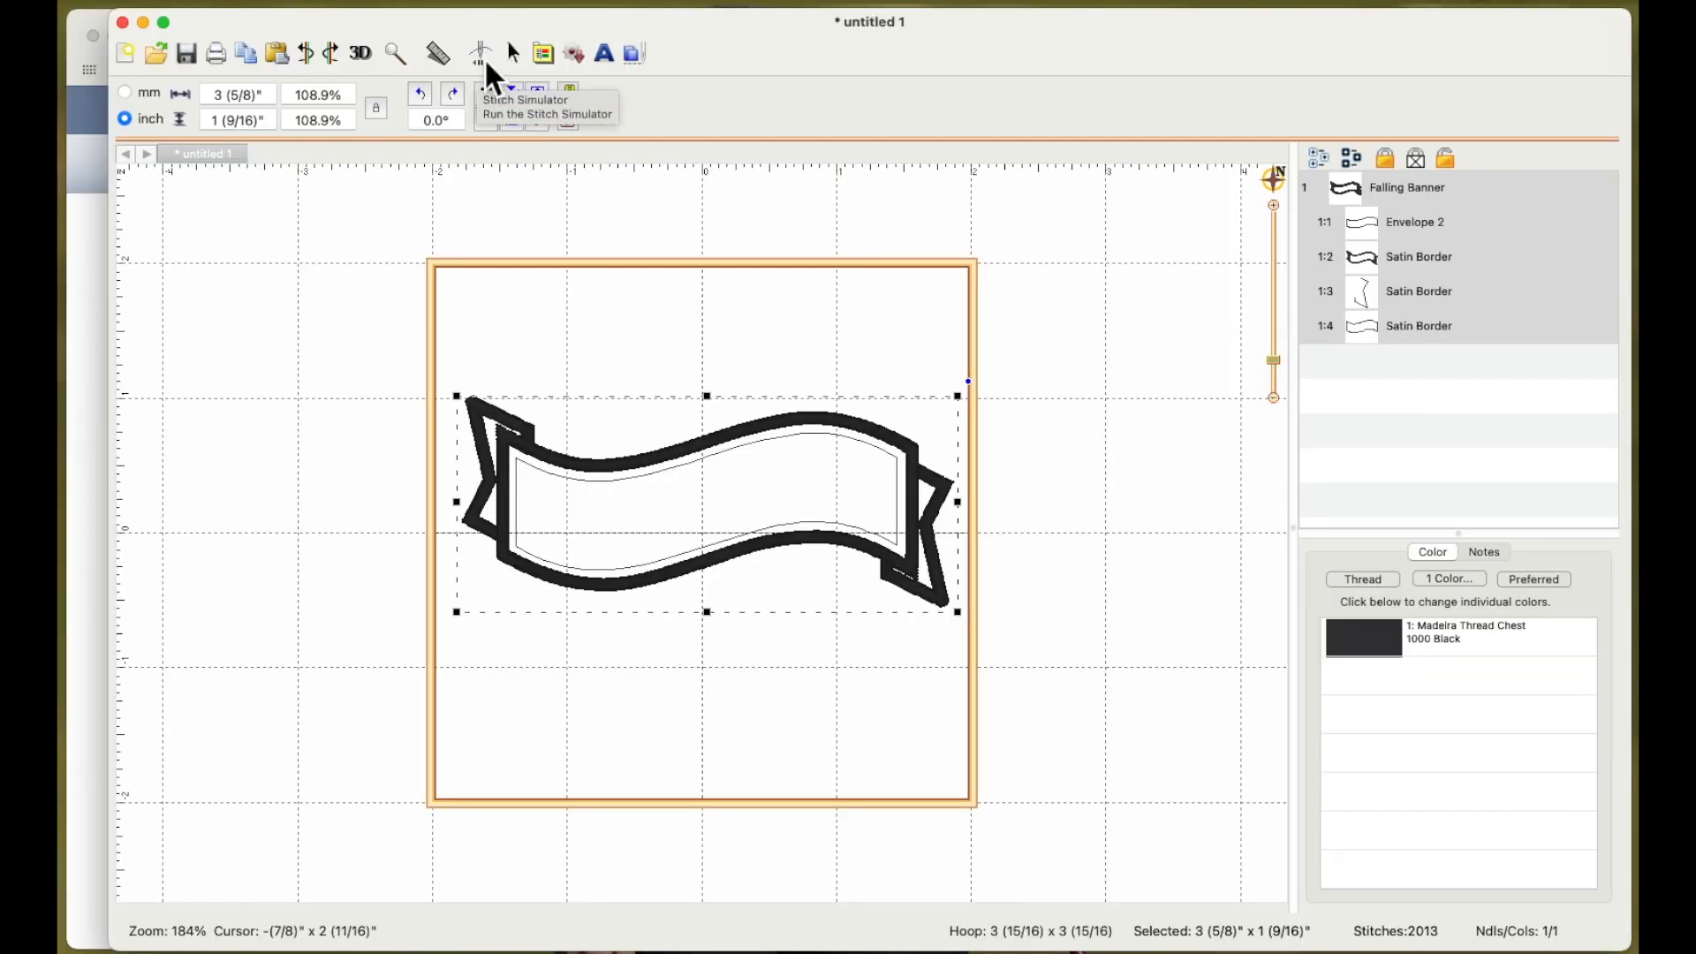
click(484, 57)
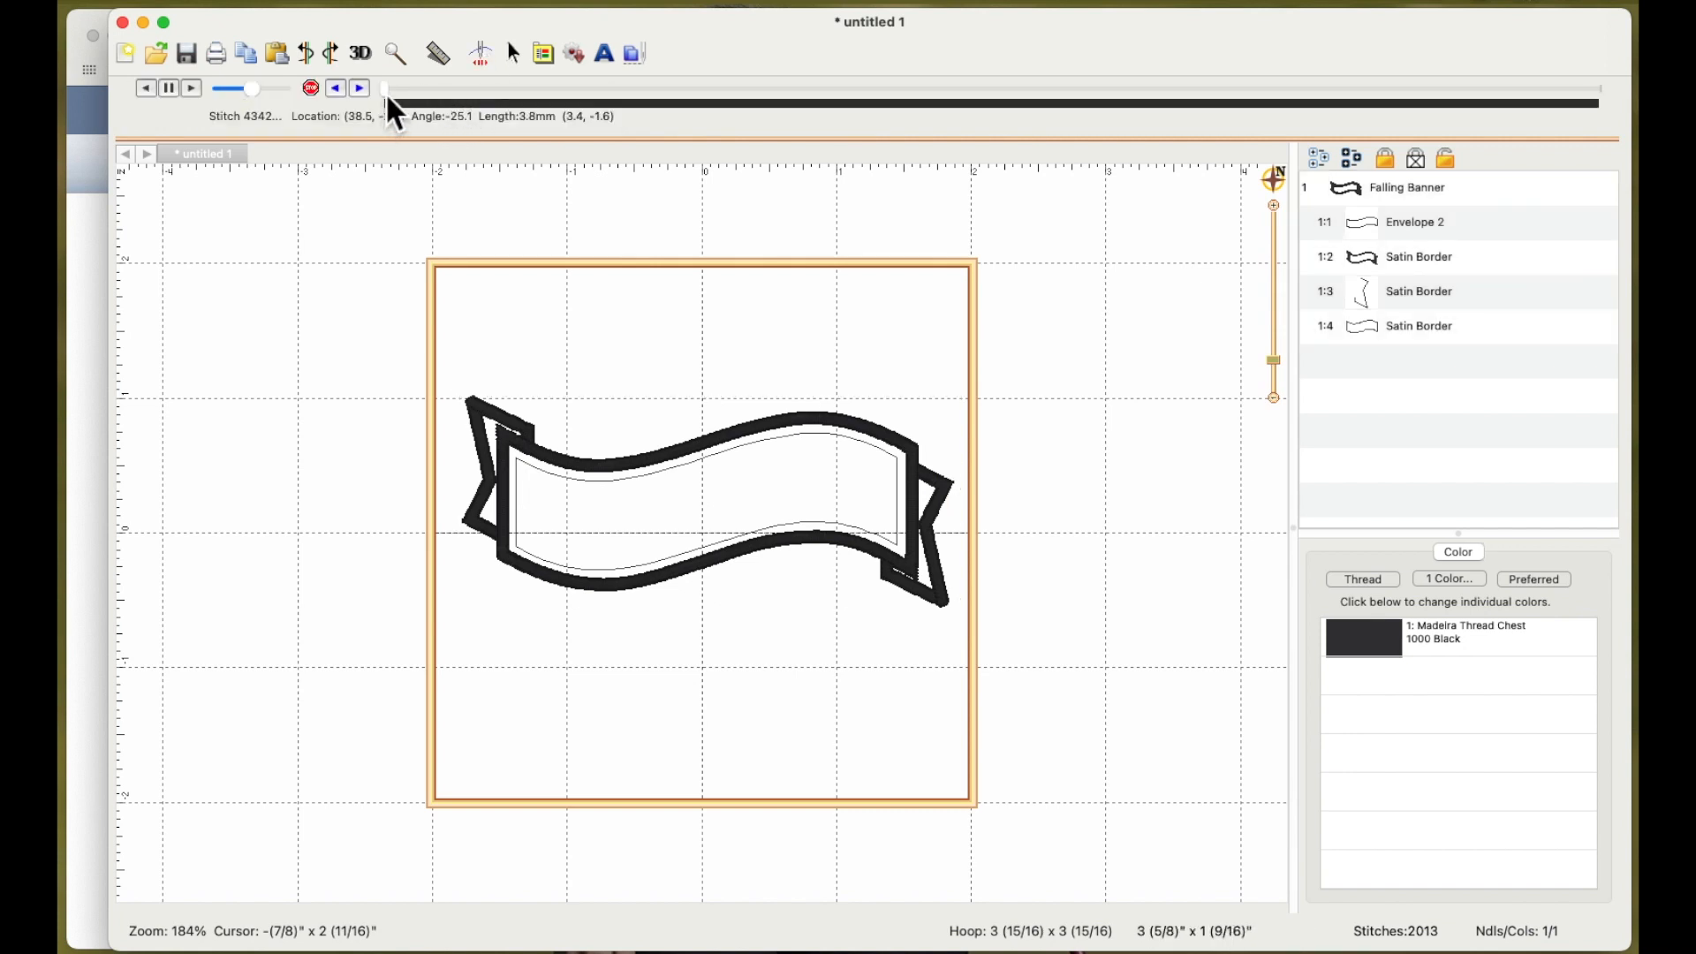
drag(387, 92, 1608, 99)
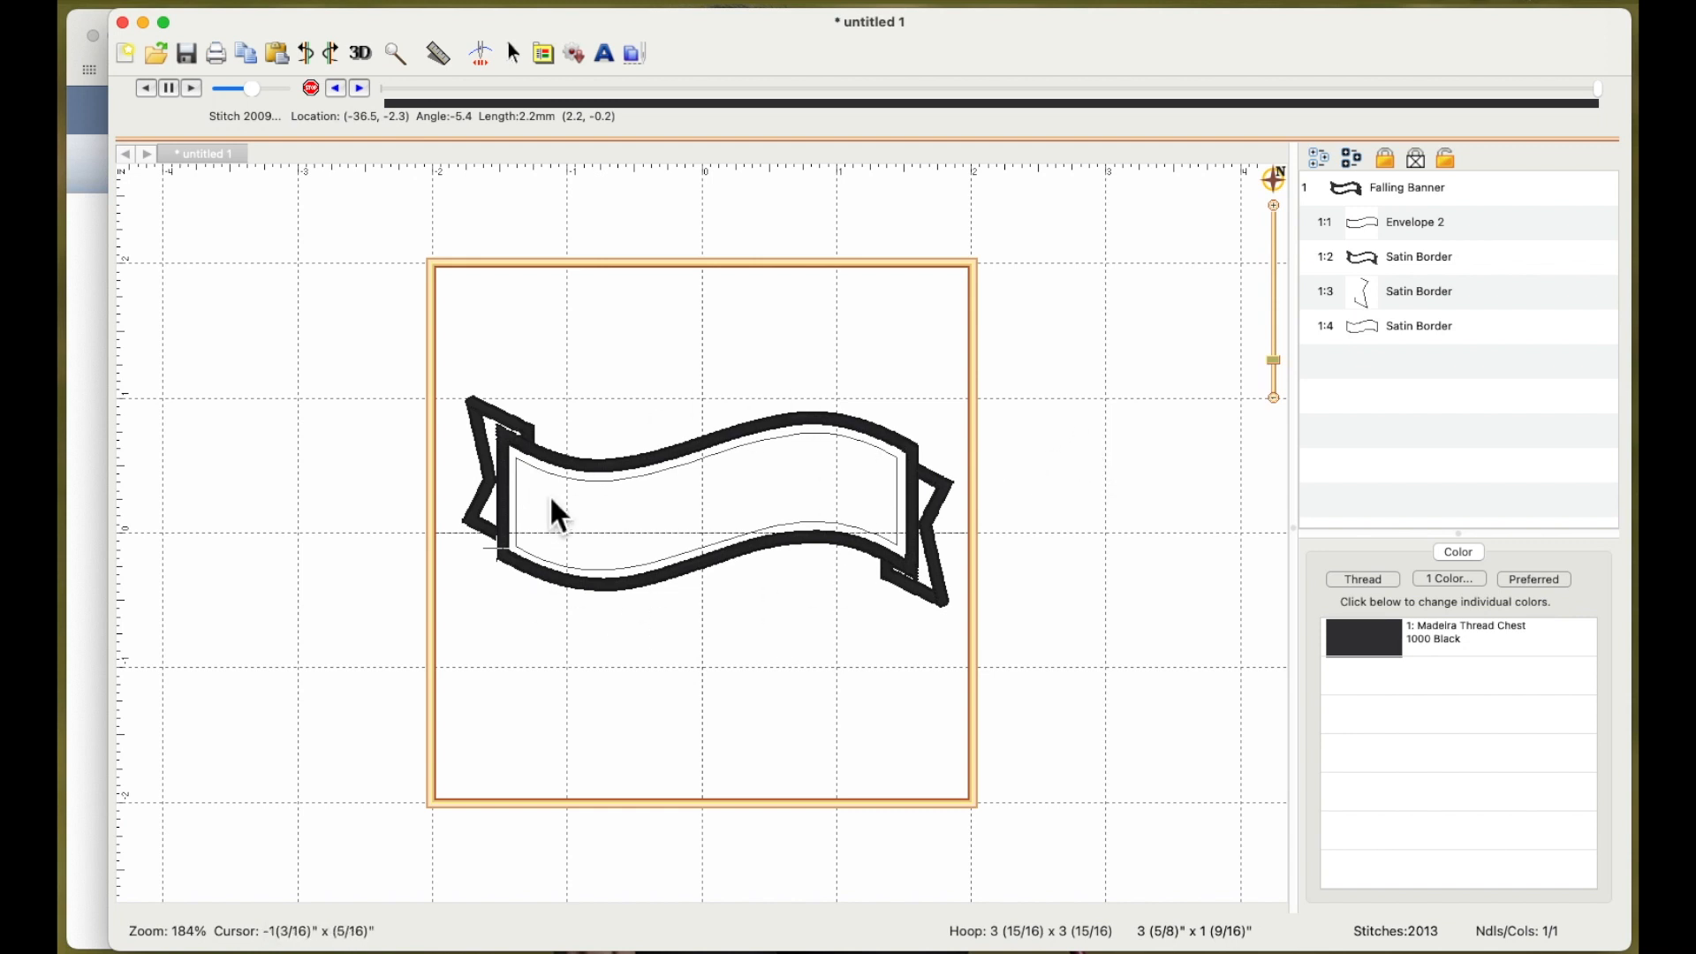
Step: Add a new lettering object with the default ABC text over the banner
click(760, 433)
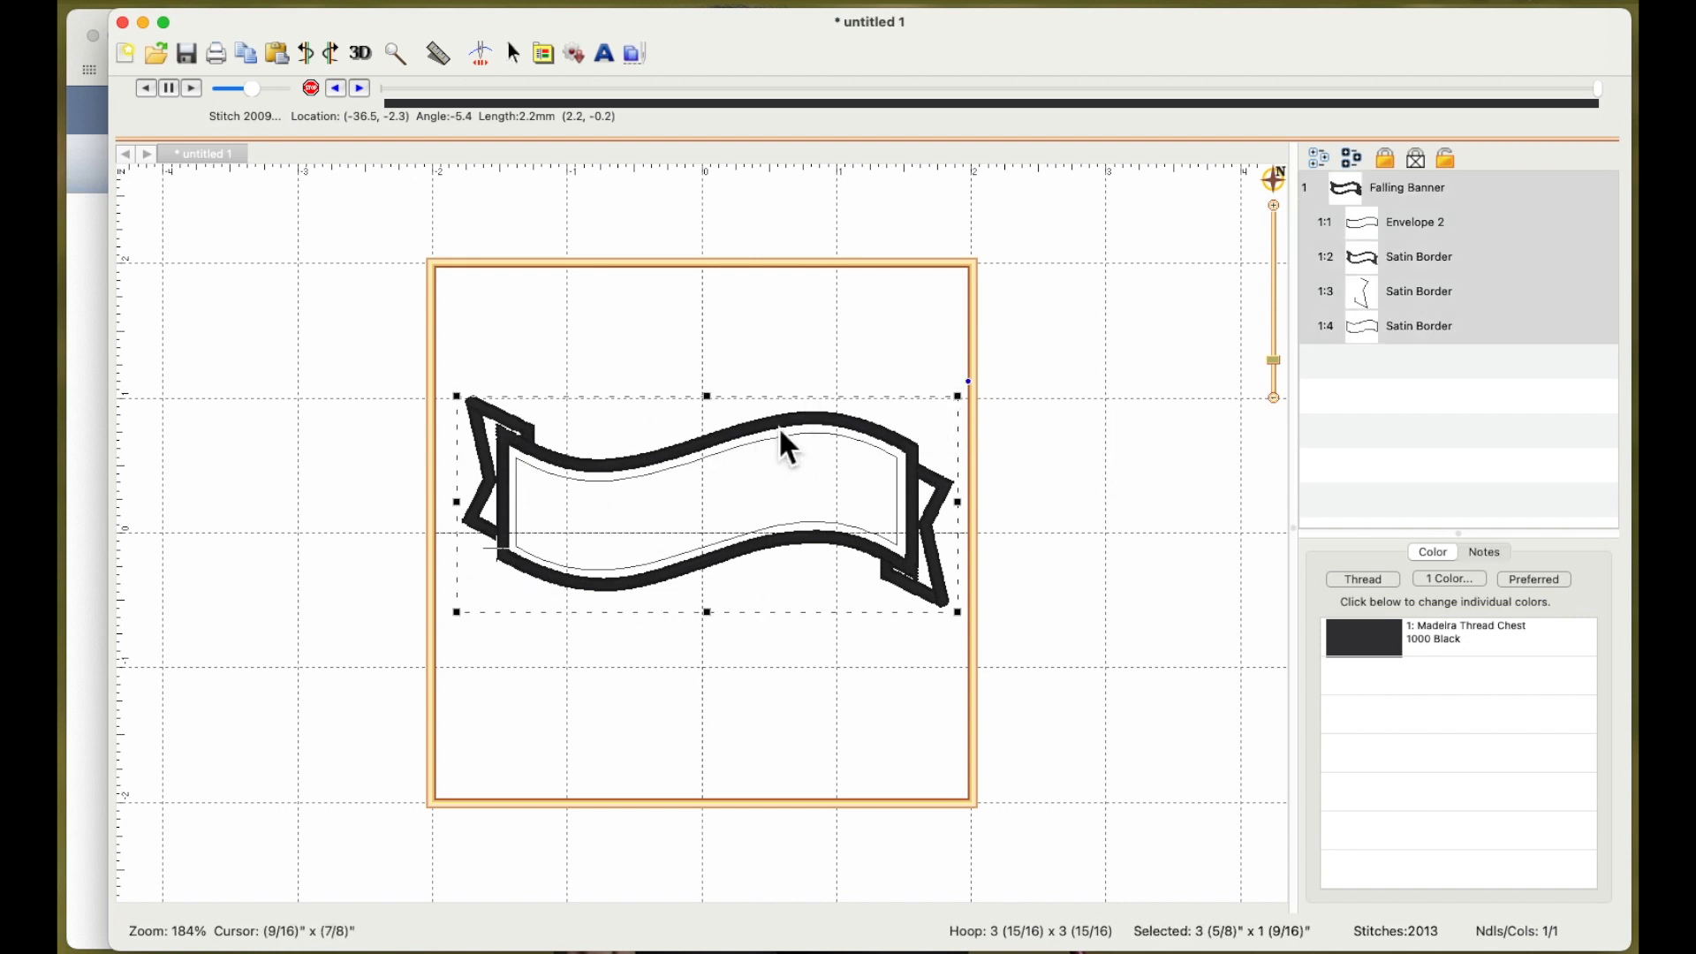
click(862, 370)
click(830, 426)
click(607, 64)
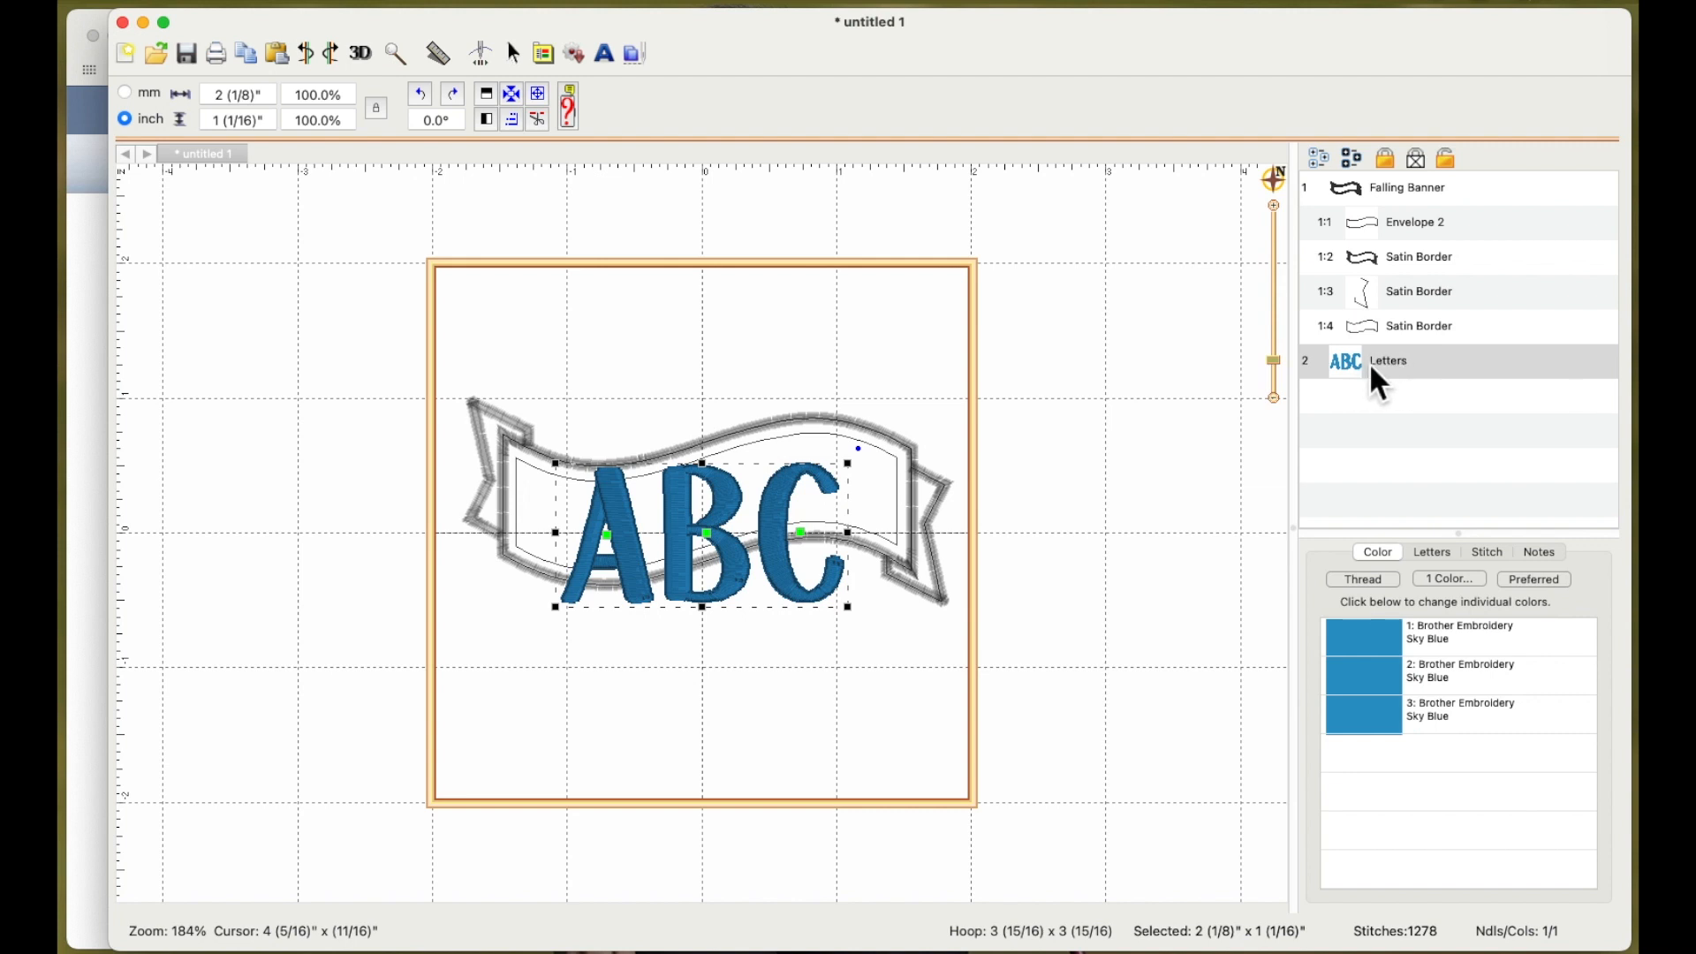
Step: Replace the lettering object's ABC text with the person's first name in capitals
click(1439, 555)
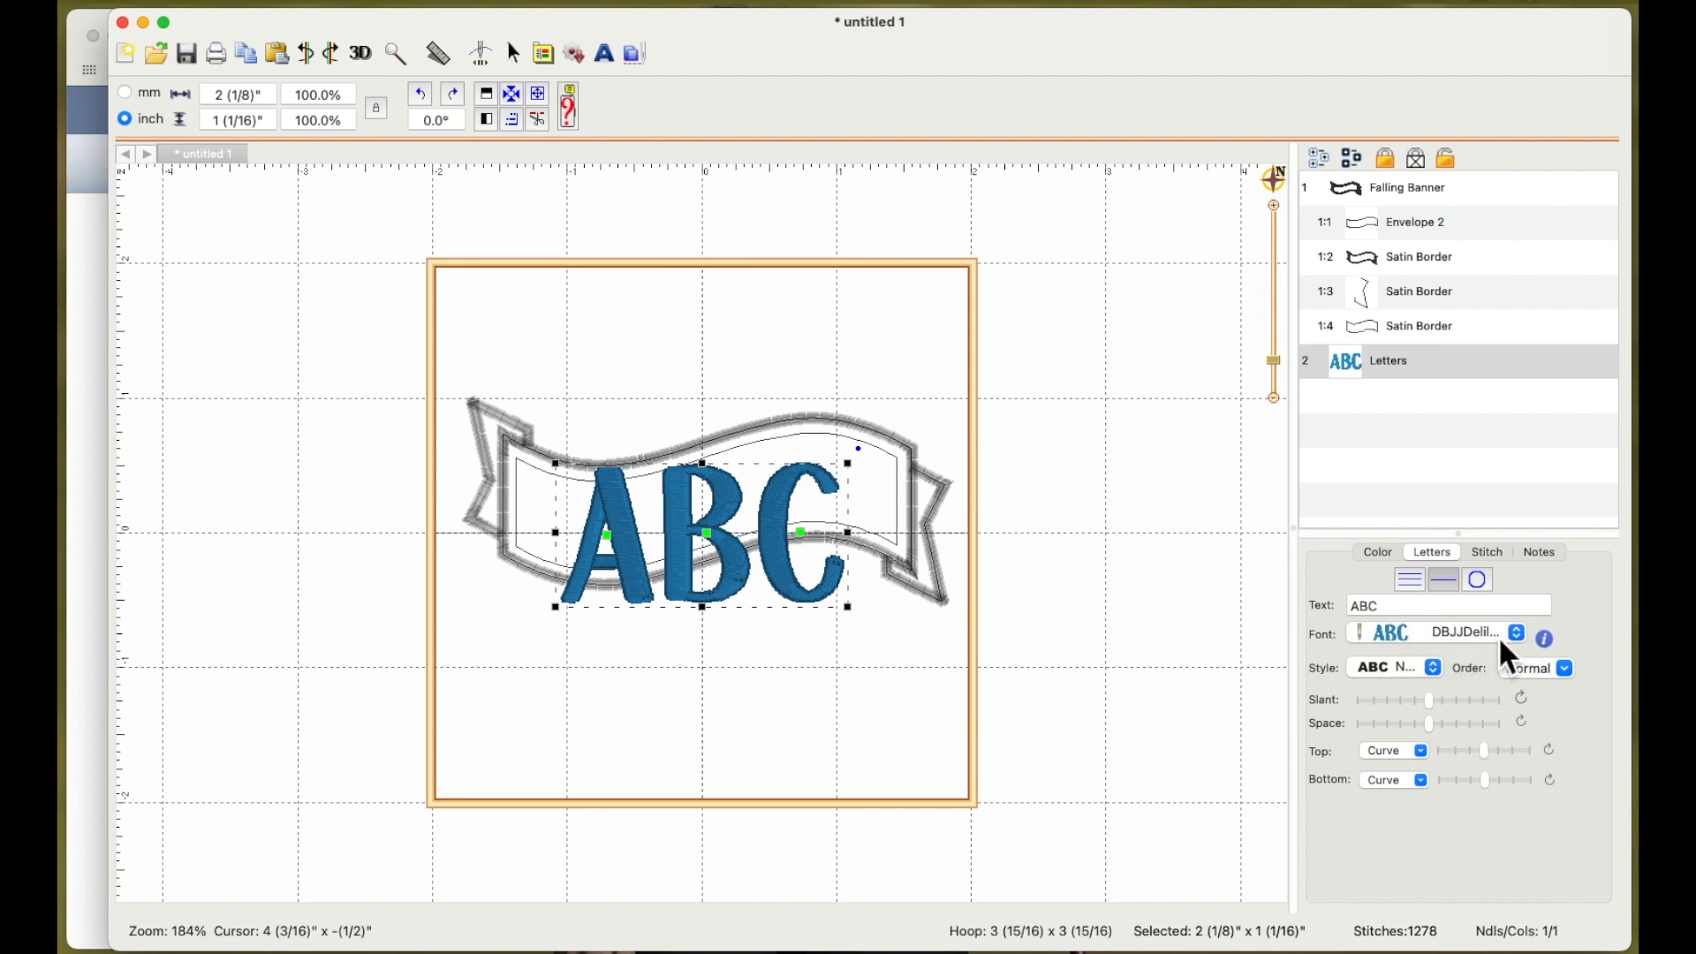
click(1386, 607)
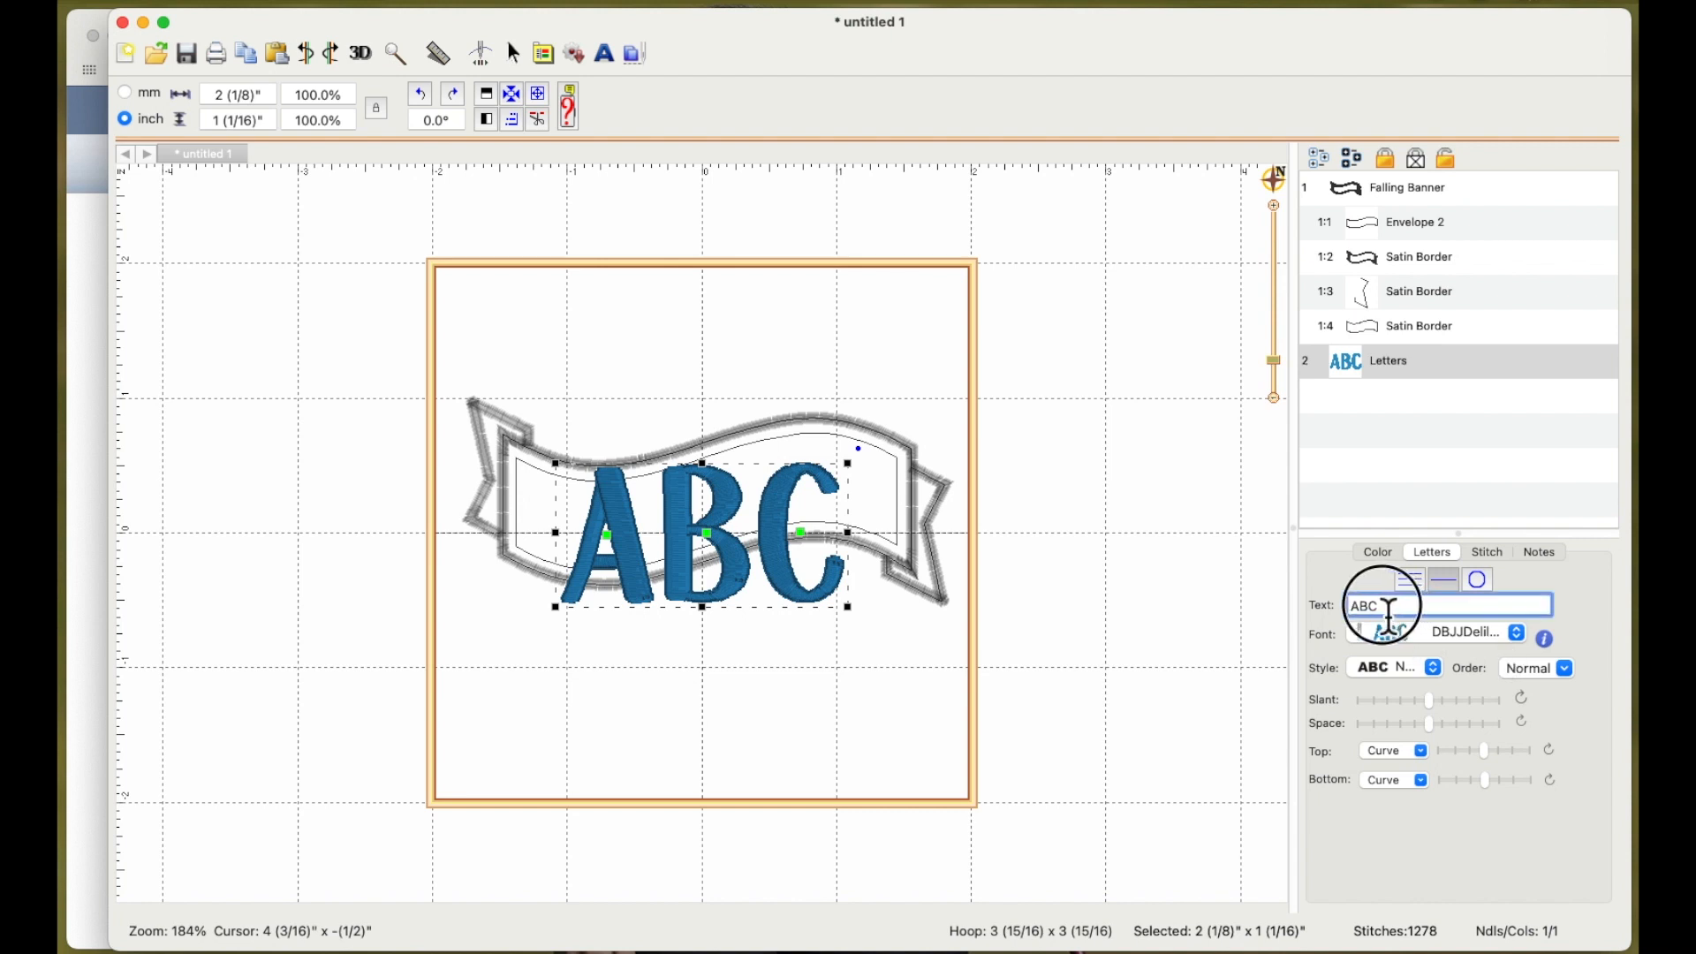
drag(1390, 610, 1331, 607)
text(HANNAH)
key(Return)
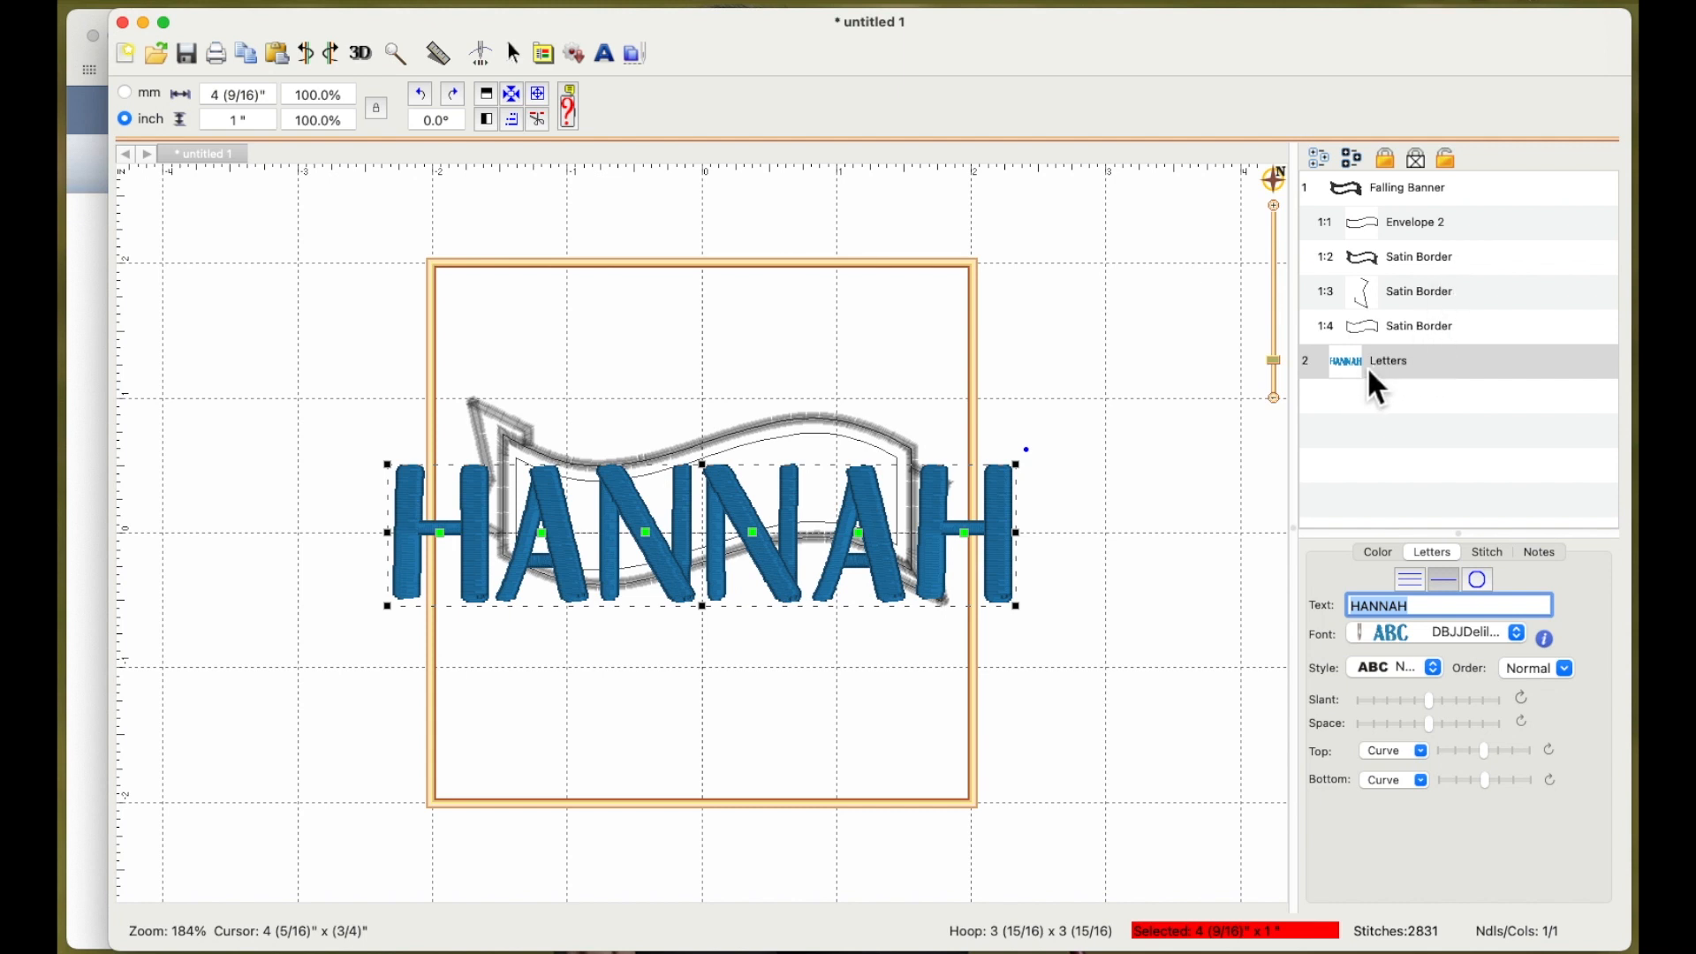
Step: Rename the lettering object to Letters2 and move it over the banner so its envelope shapes the text
double_click(1409, 364)
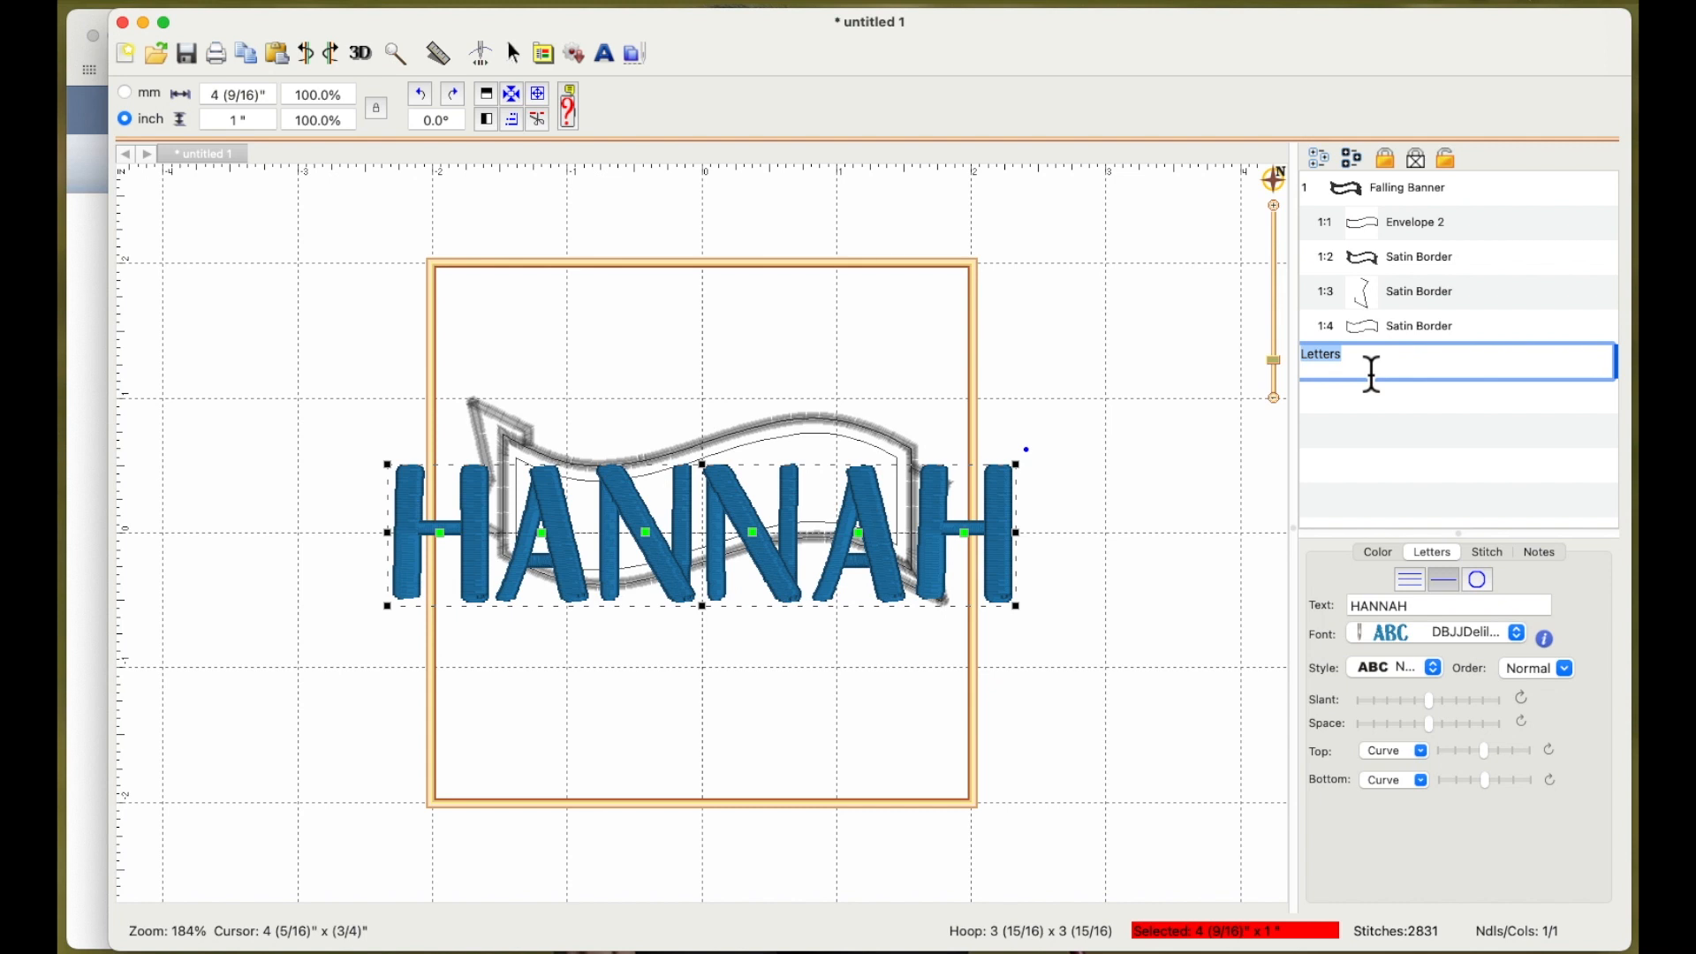
click(1356, 371)
text(2)
drag(702, 532, 707, 502)
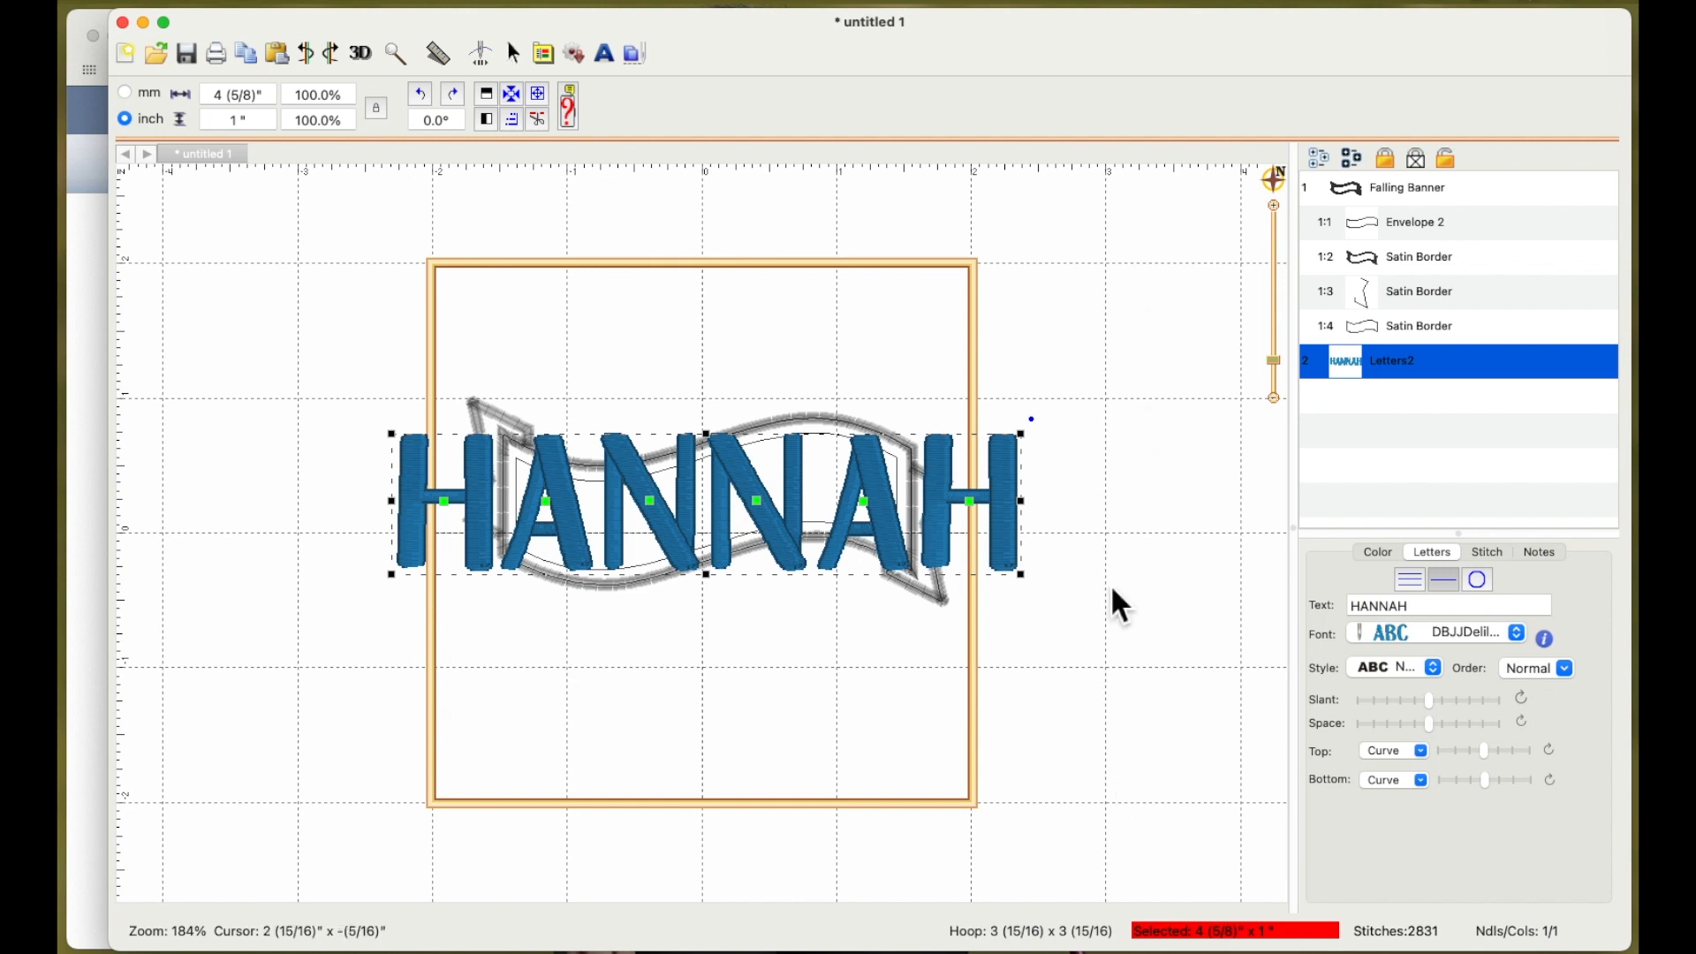
click(932, 321)
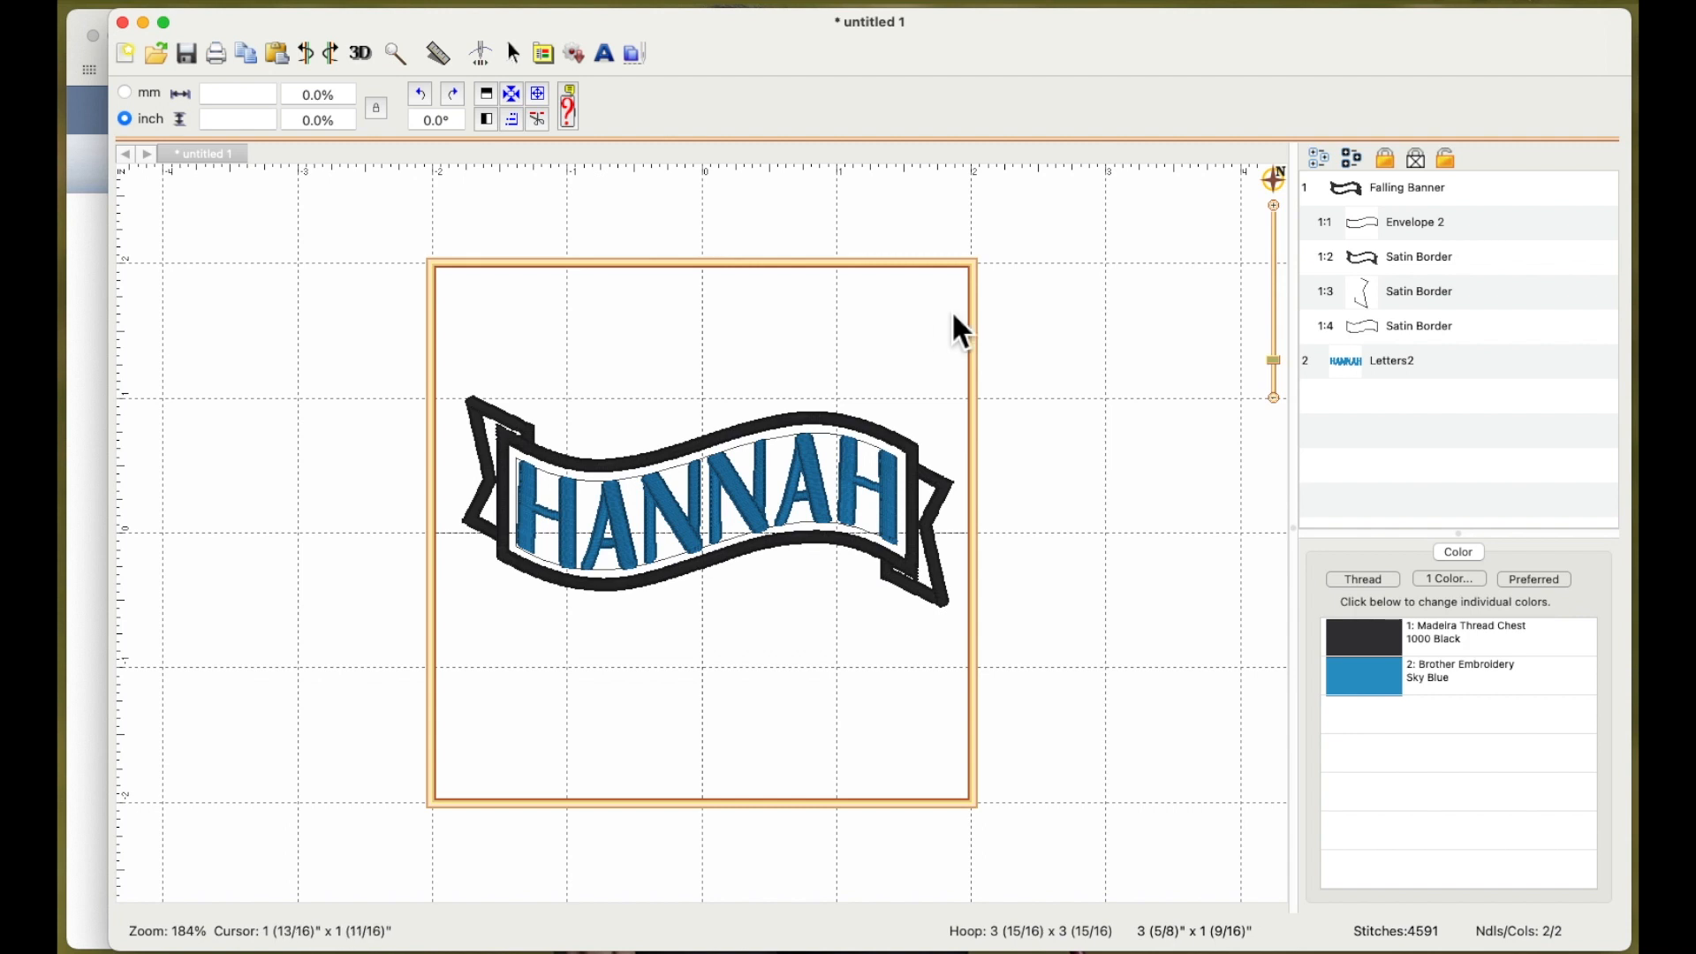
Step: Simulate stitching the complete design, covering both the banner and the shaped lettering, and return to selection mode
click(808, 423)
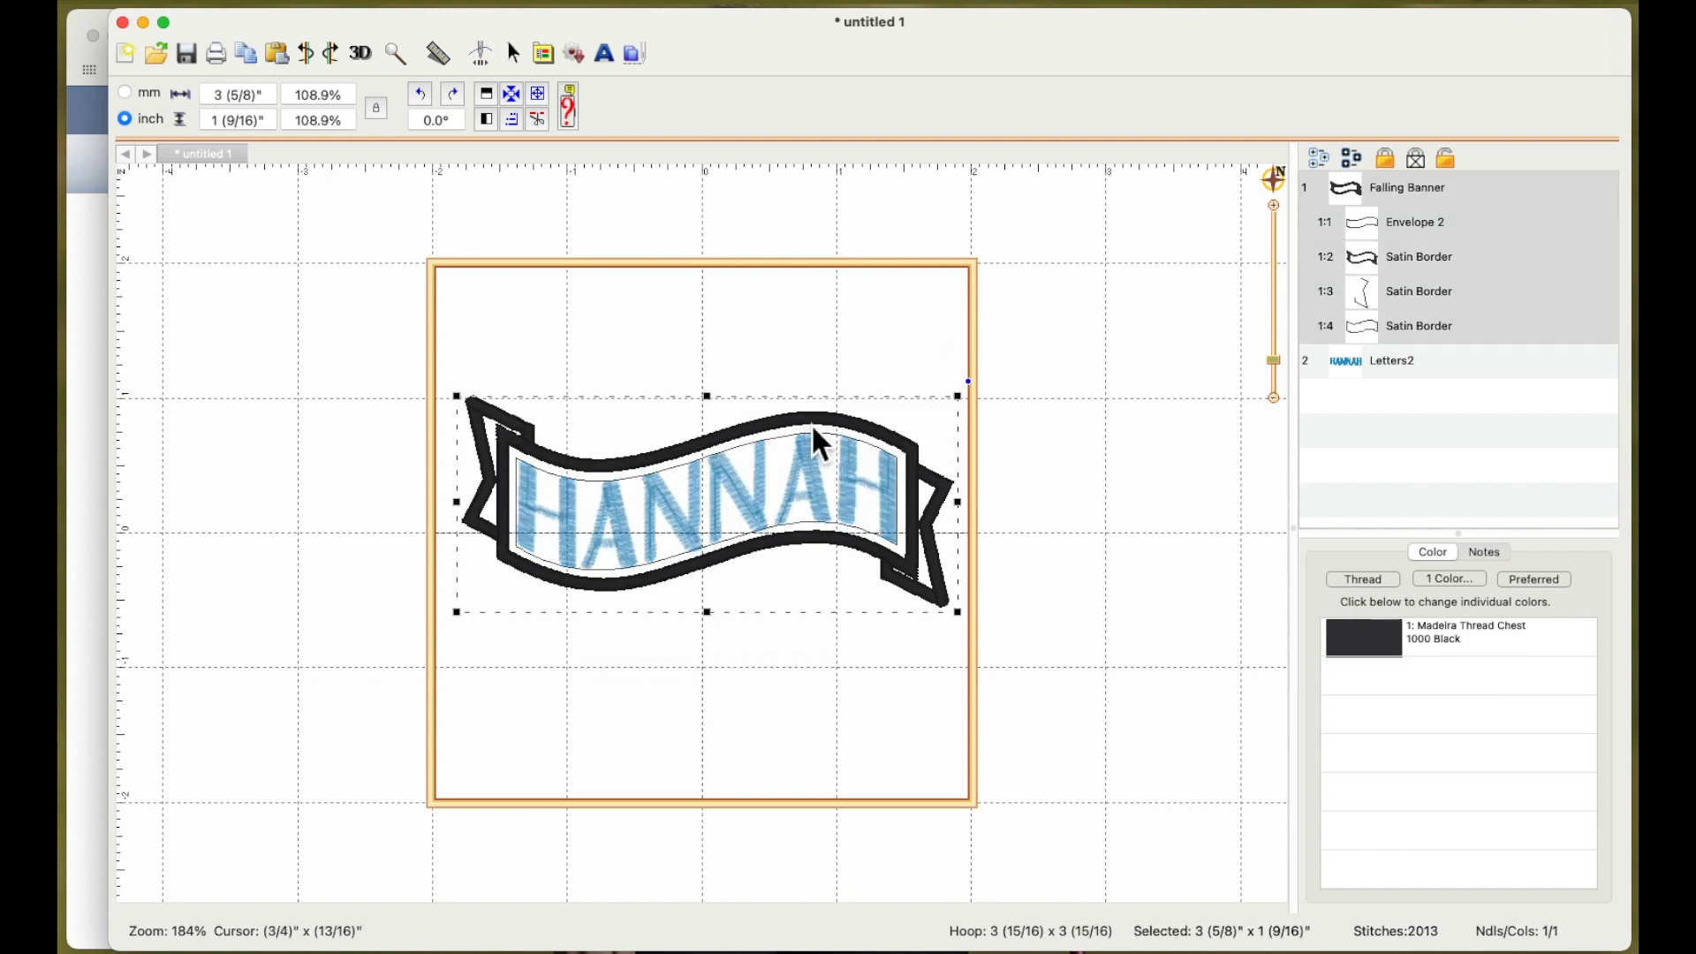
click(484, 57)
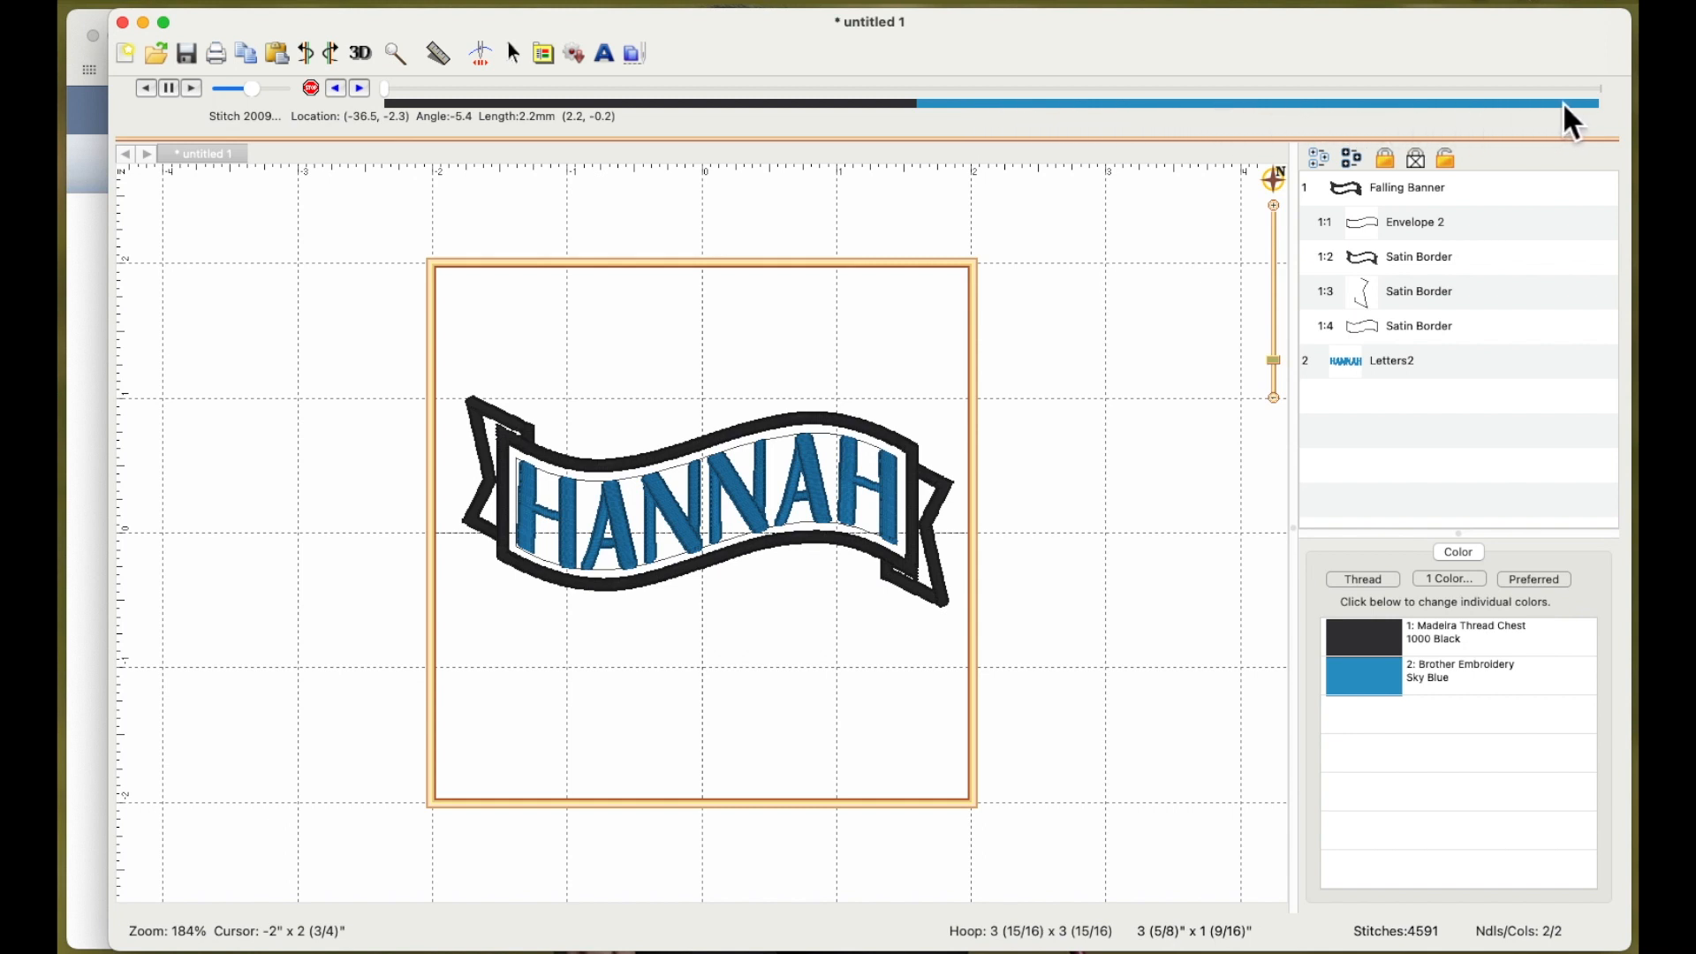
drag(390, 97, 1606, 101)
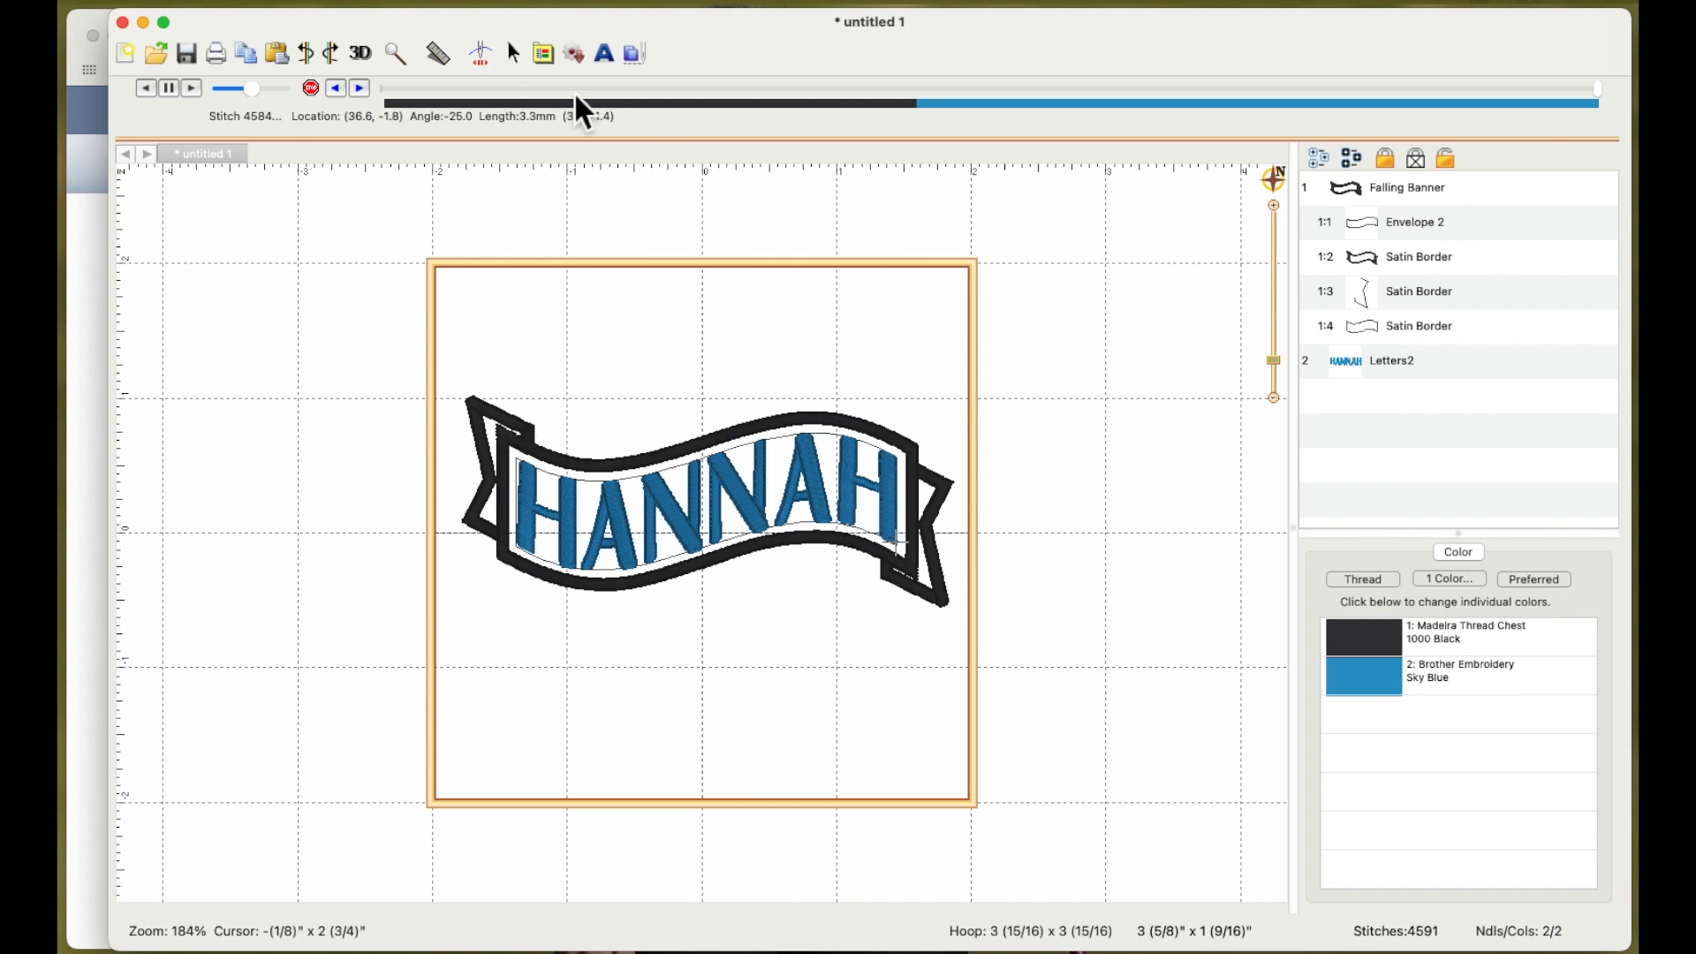
click(516, 58)
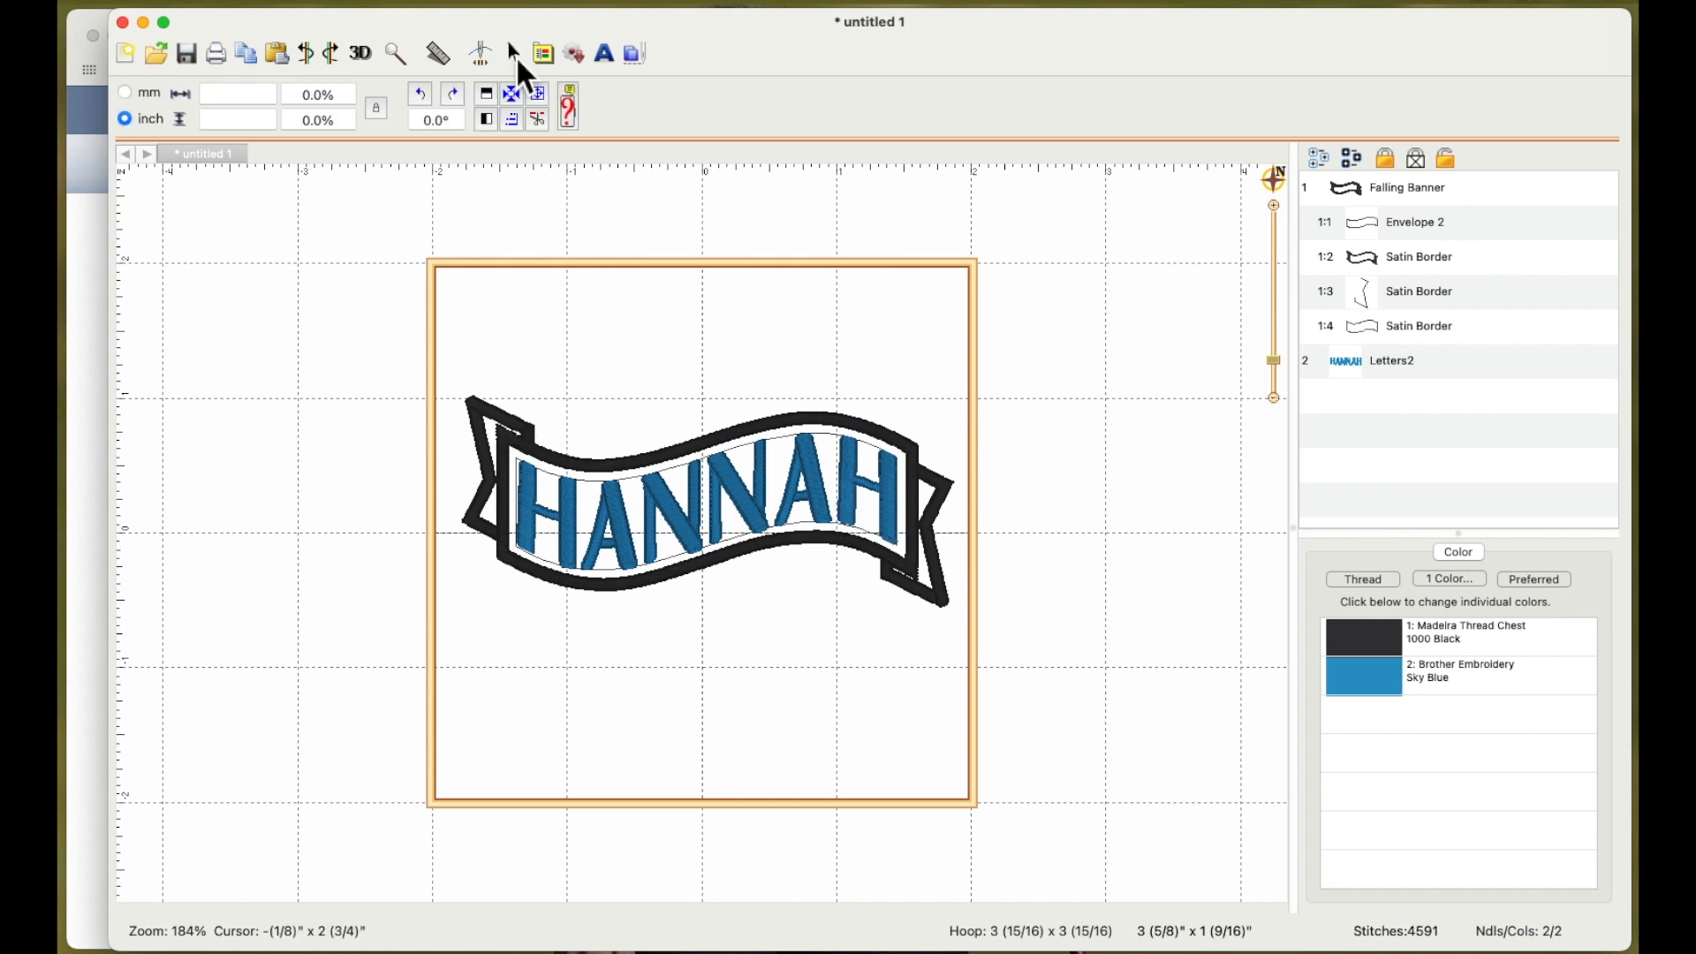
Step: Select the lettering in the banner to view its unshaped form, and deselect it so the envelope shapes it again
click(481, 55)
drag(454, 368, 1133, 739)
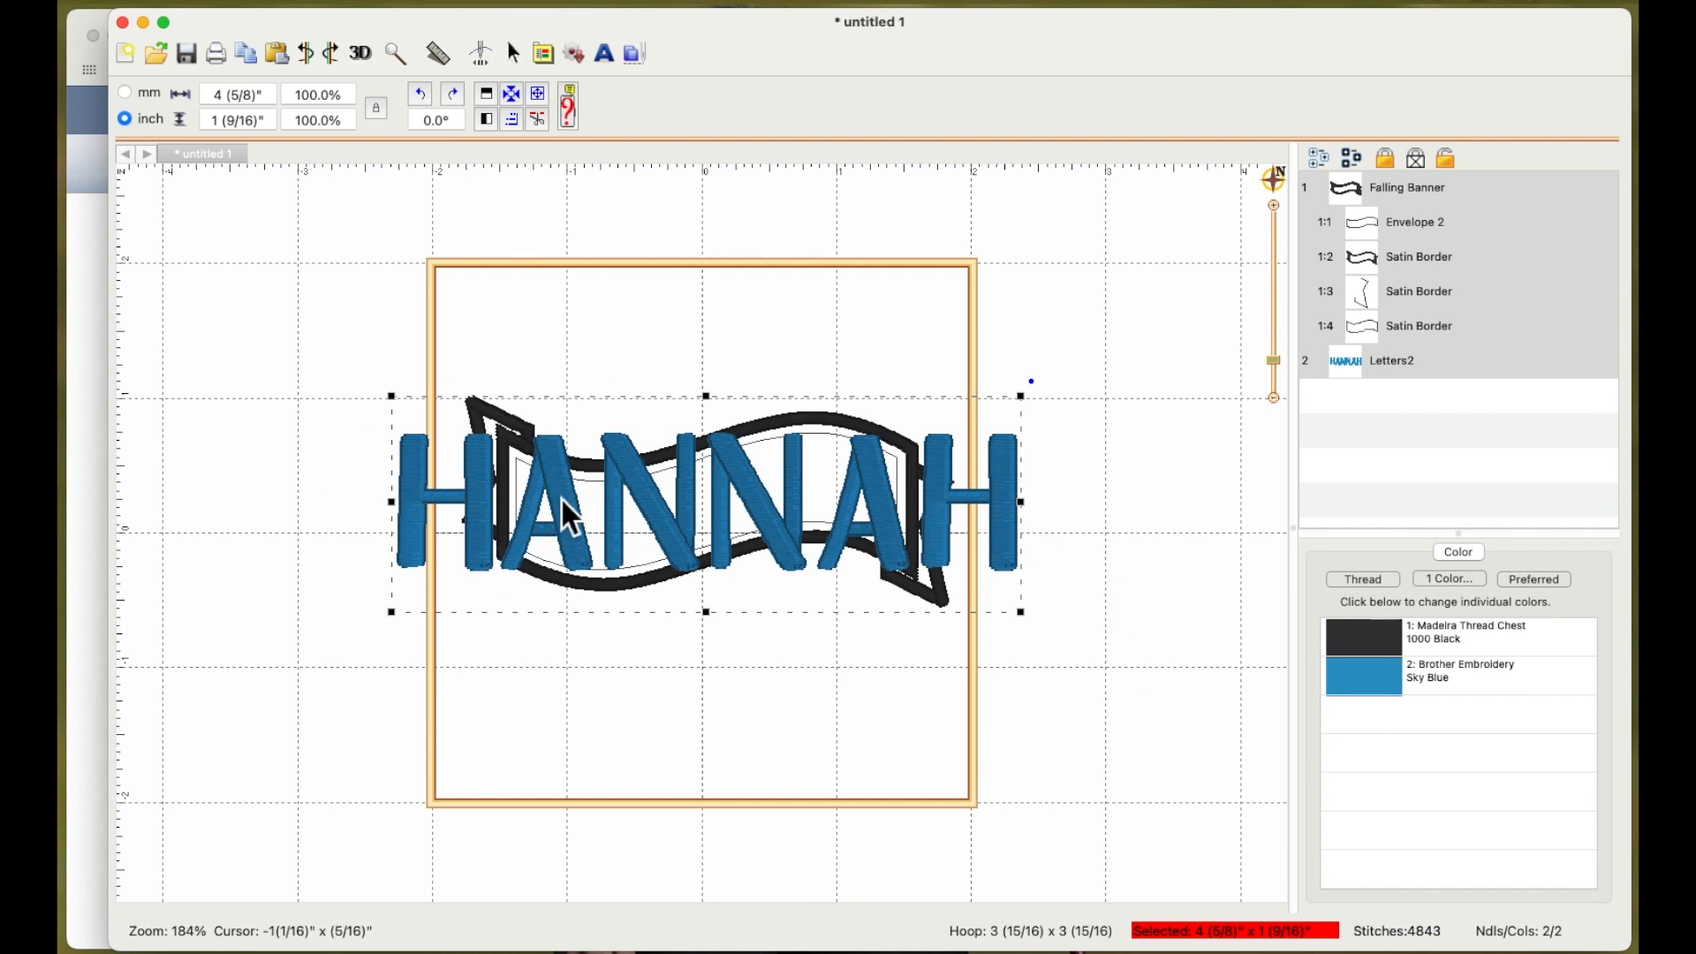
click(1019, 321)
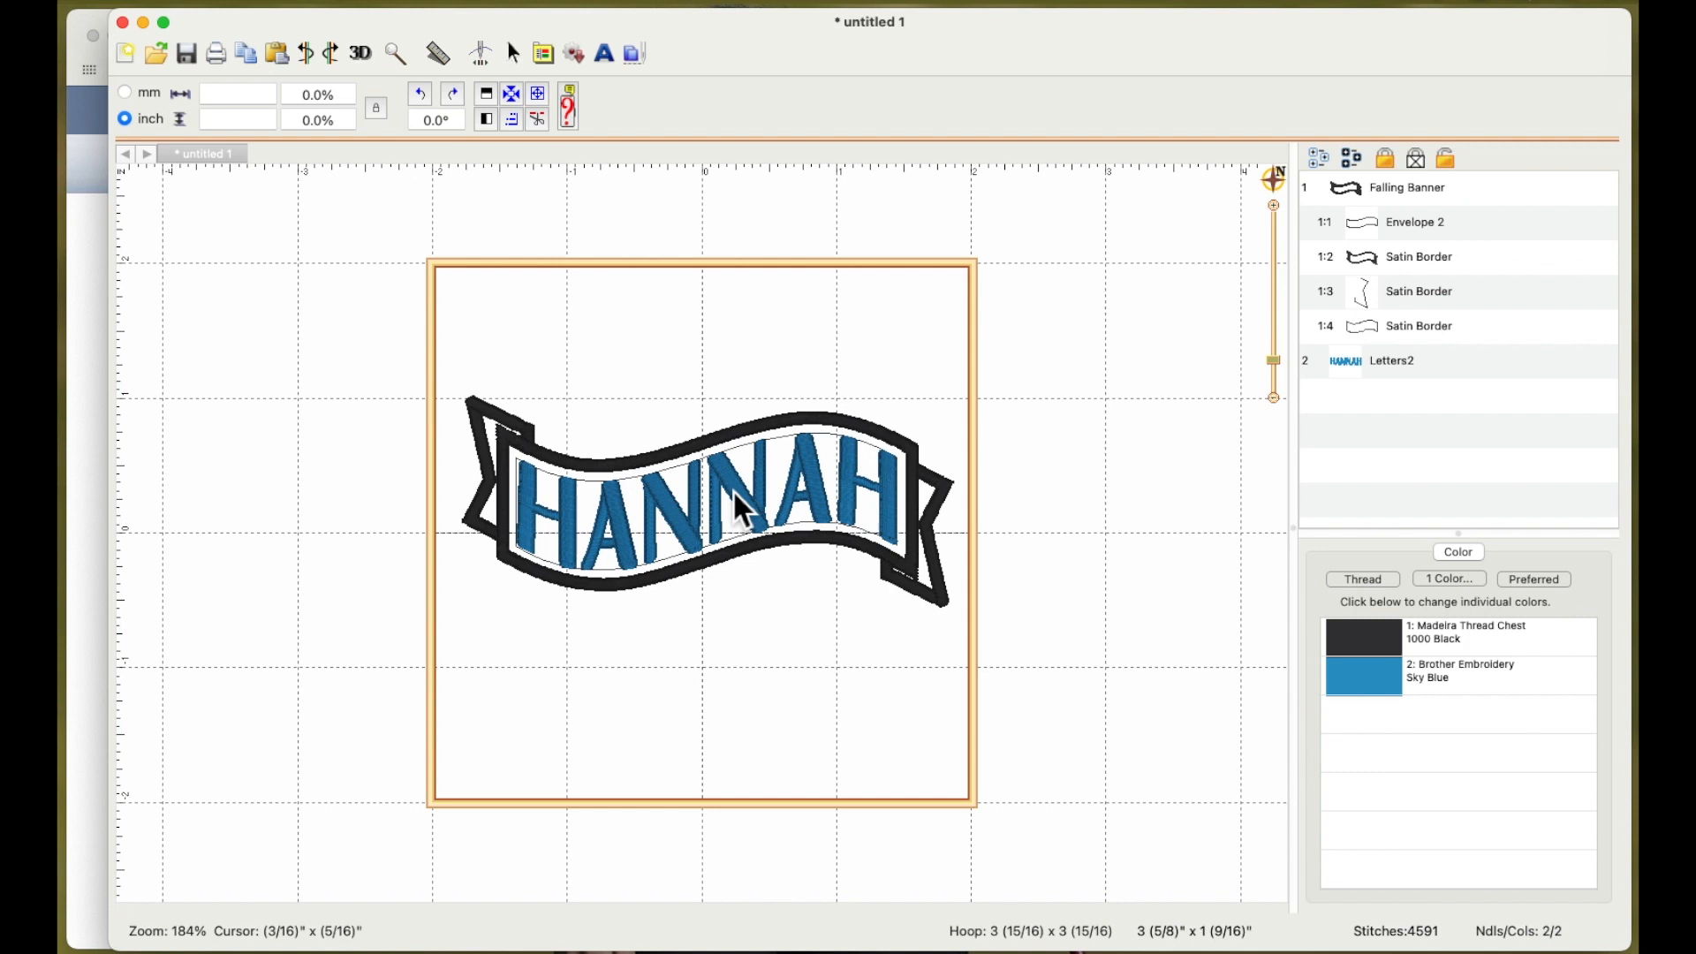
Step: Start saving the banner design as a stitch file under a new name
click(88, 2)
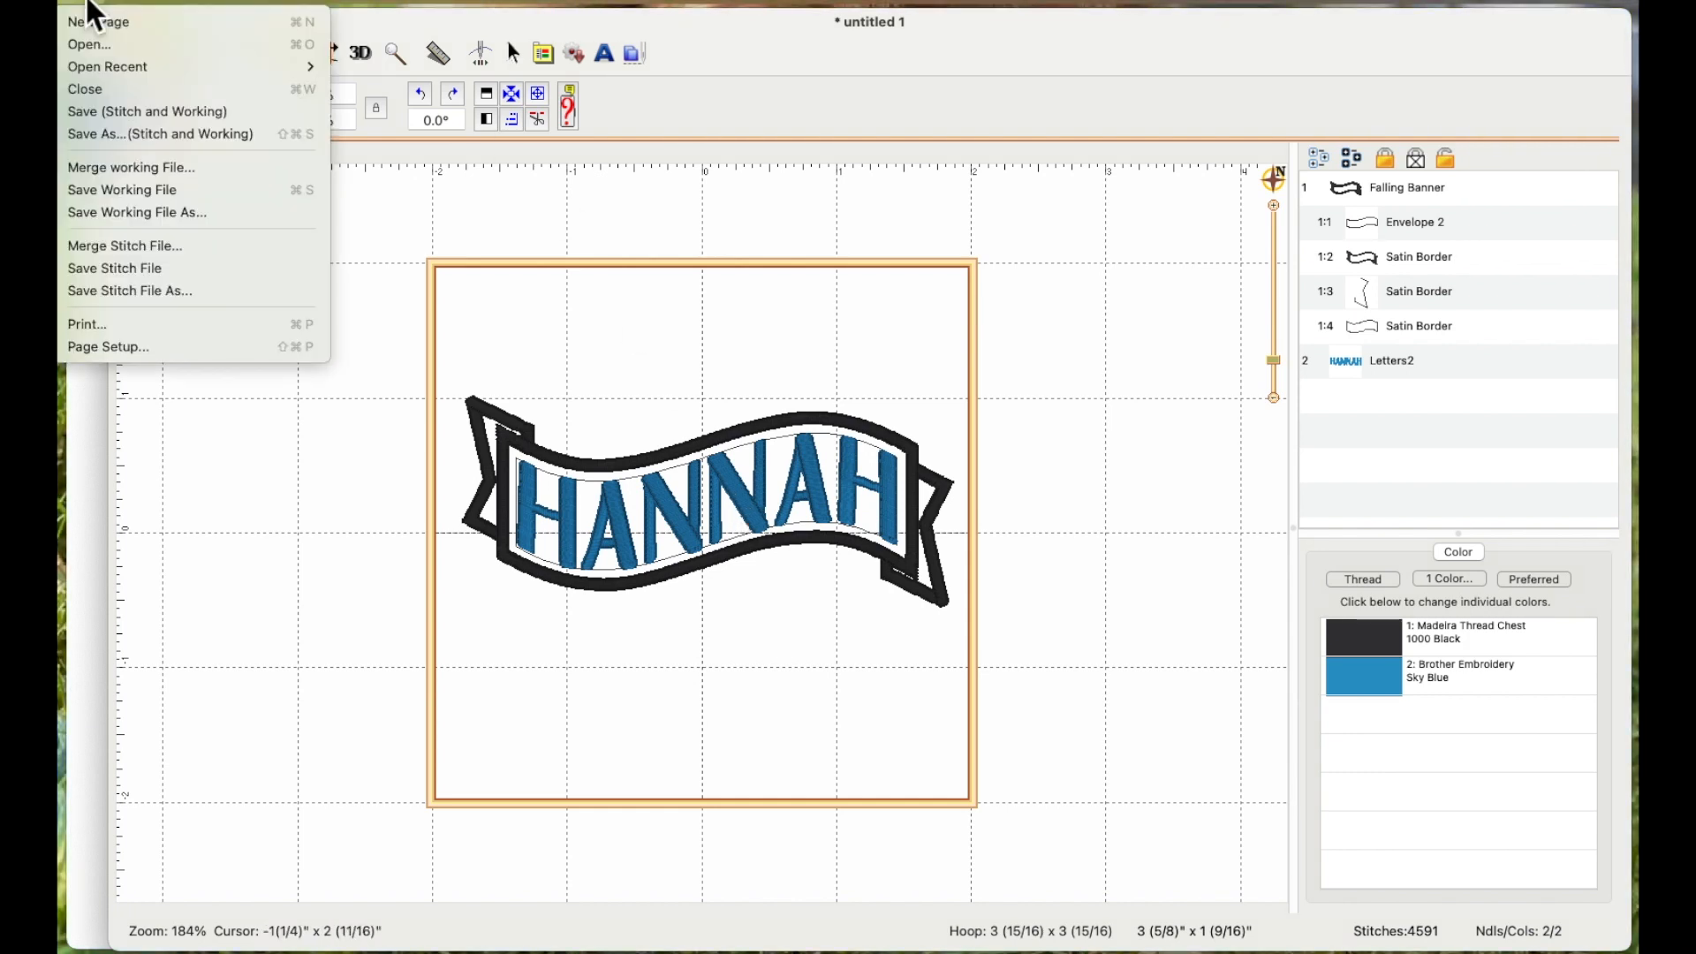
click(162, 295)
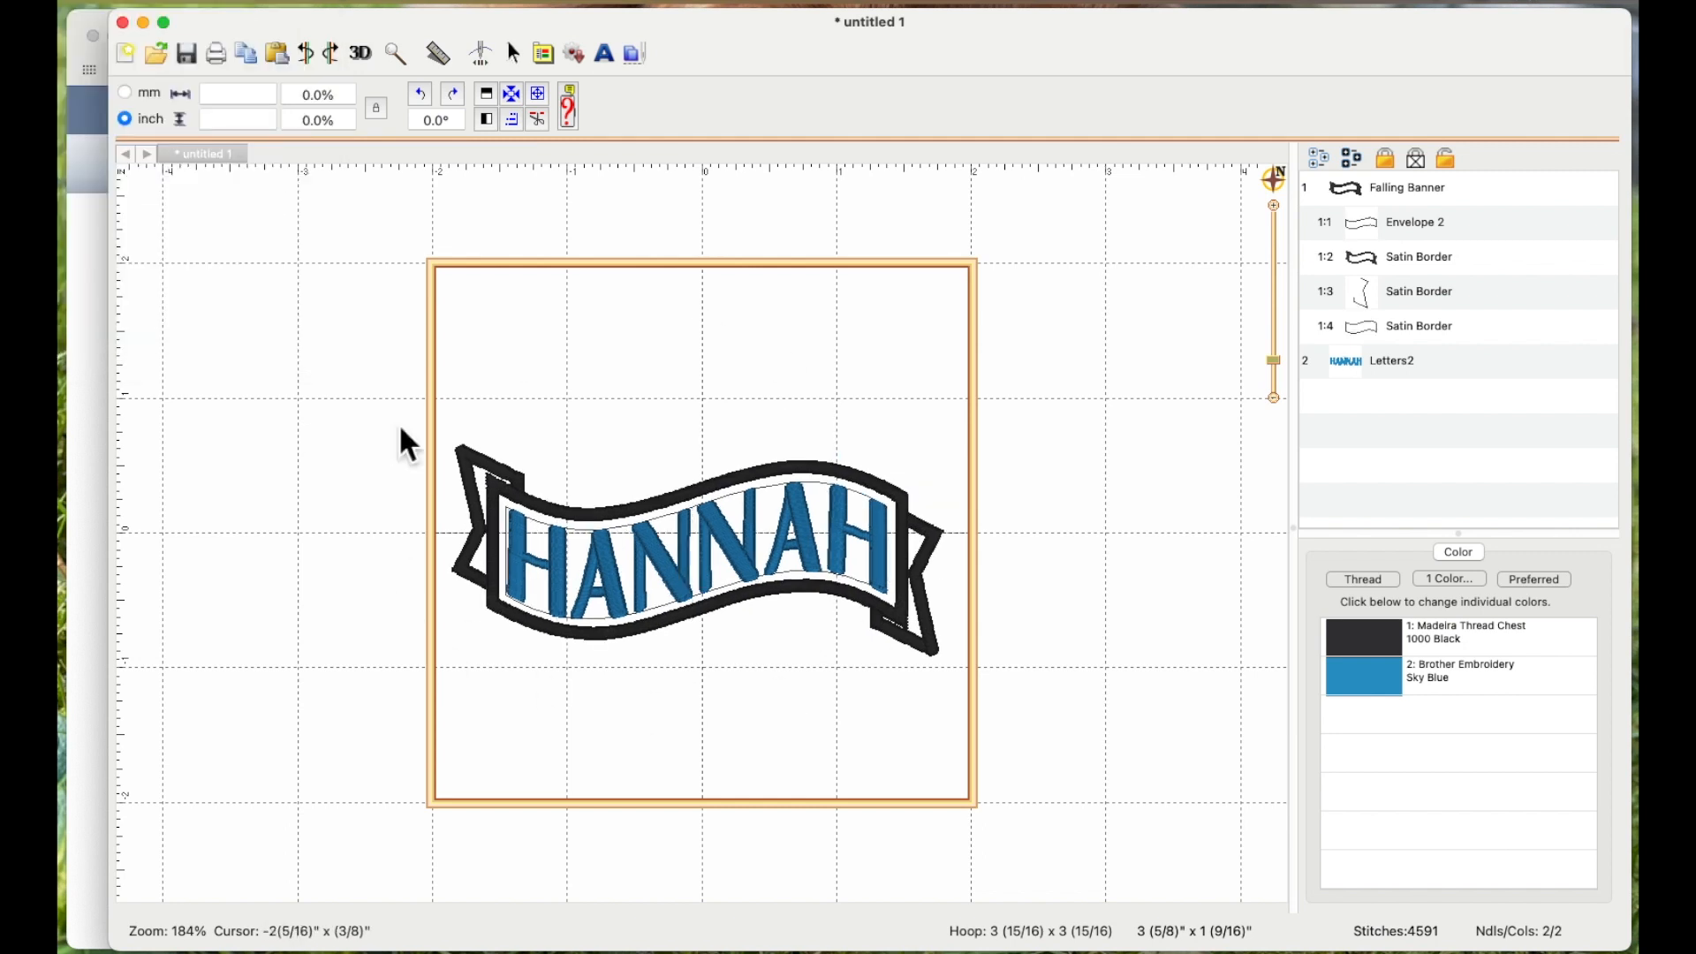
Step: Delete the whole banner design and insert the Circular design from the Embrilliance: Envelopes catalog, scaled to about 2 7/8 inches
drag(399, 399, 1109, 753)
key(Delete)
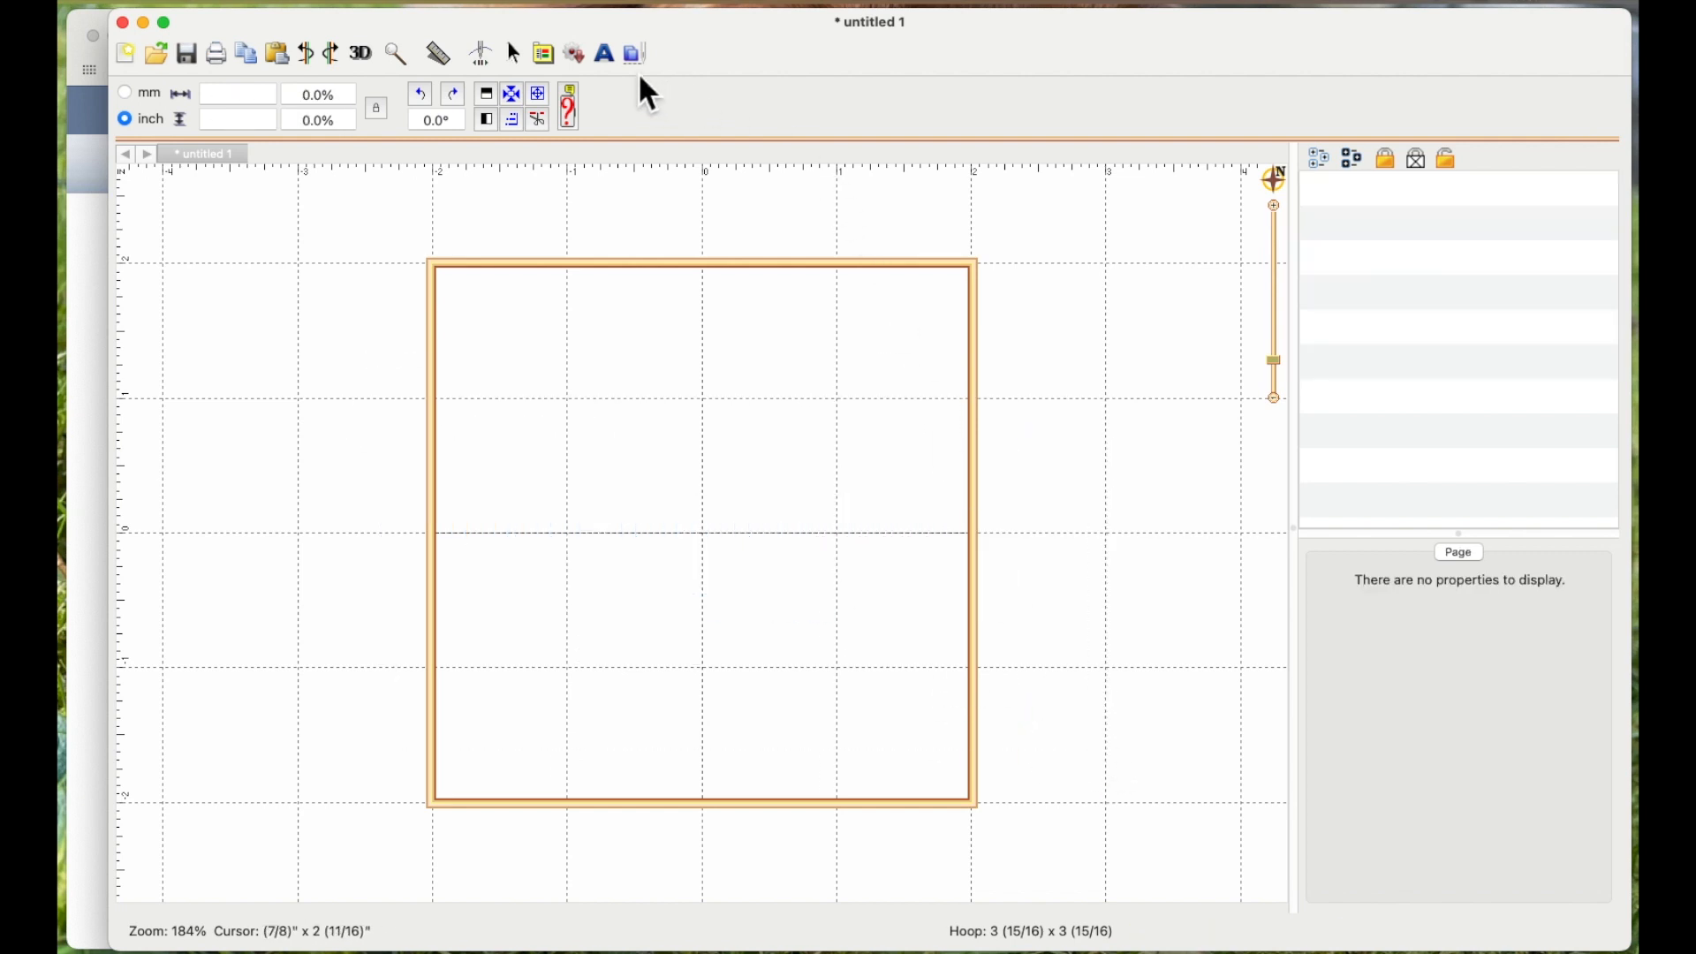
click(575, 54)
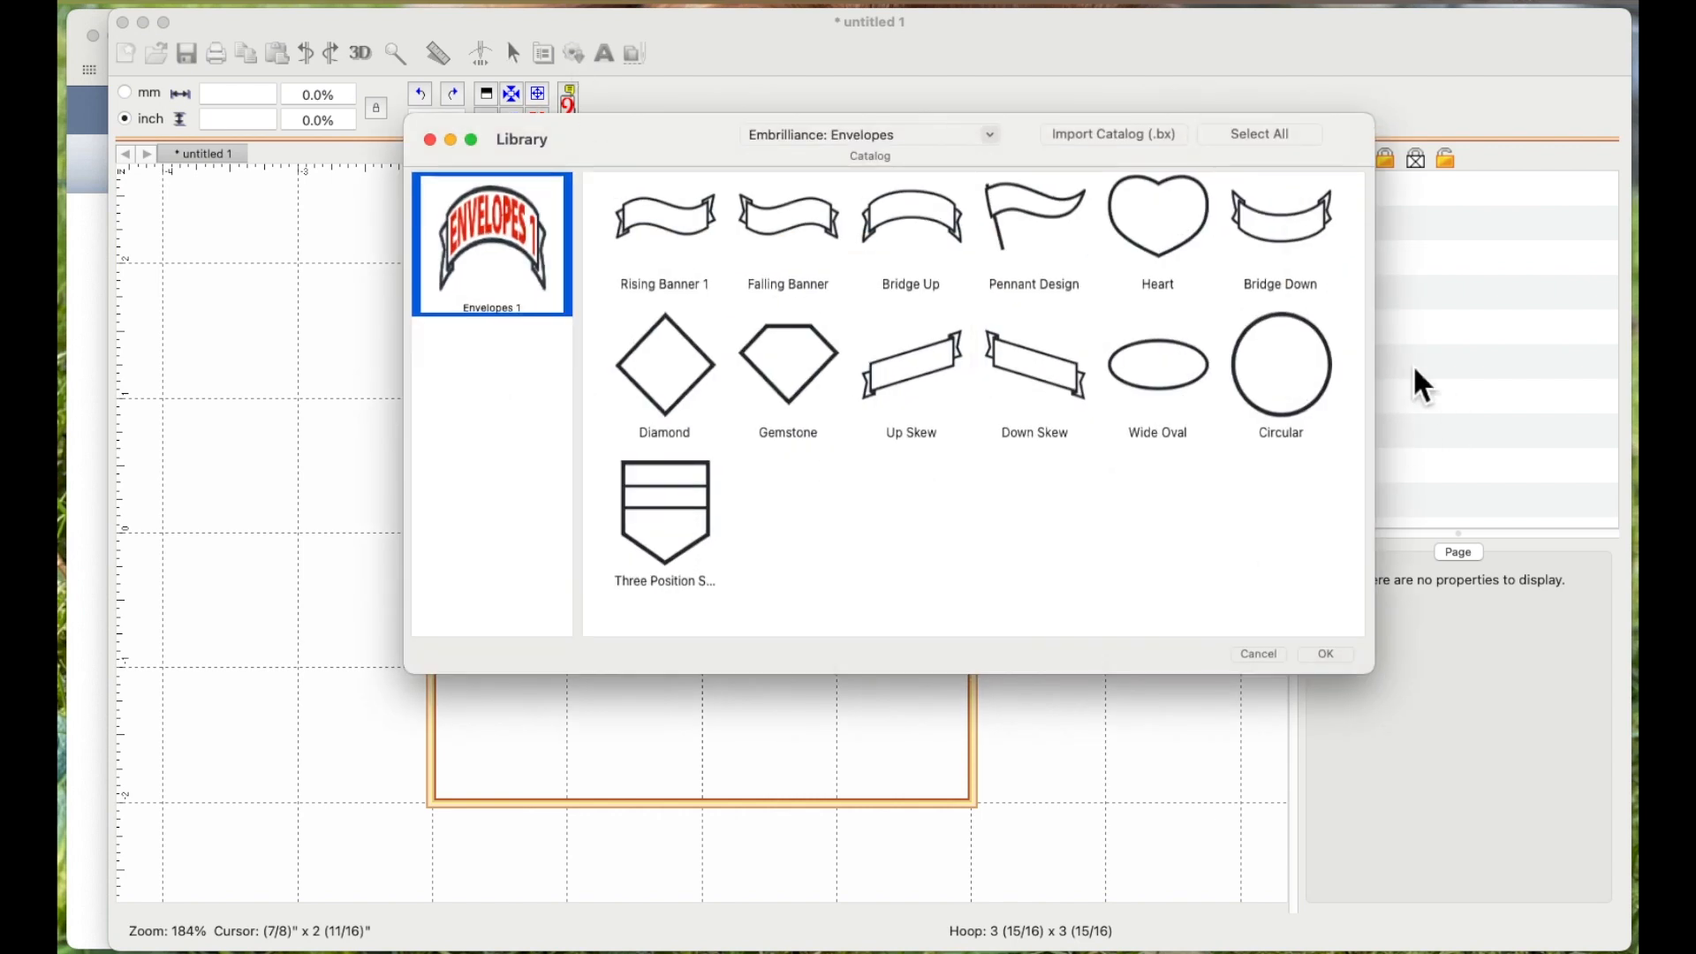
click(1322, 397)
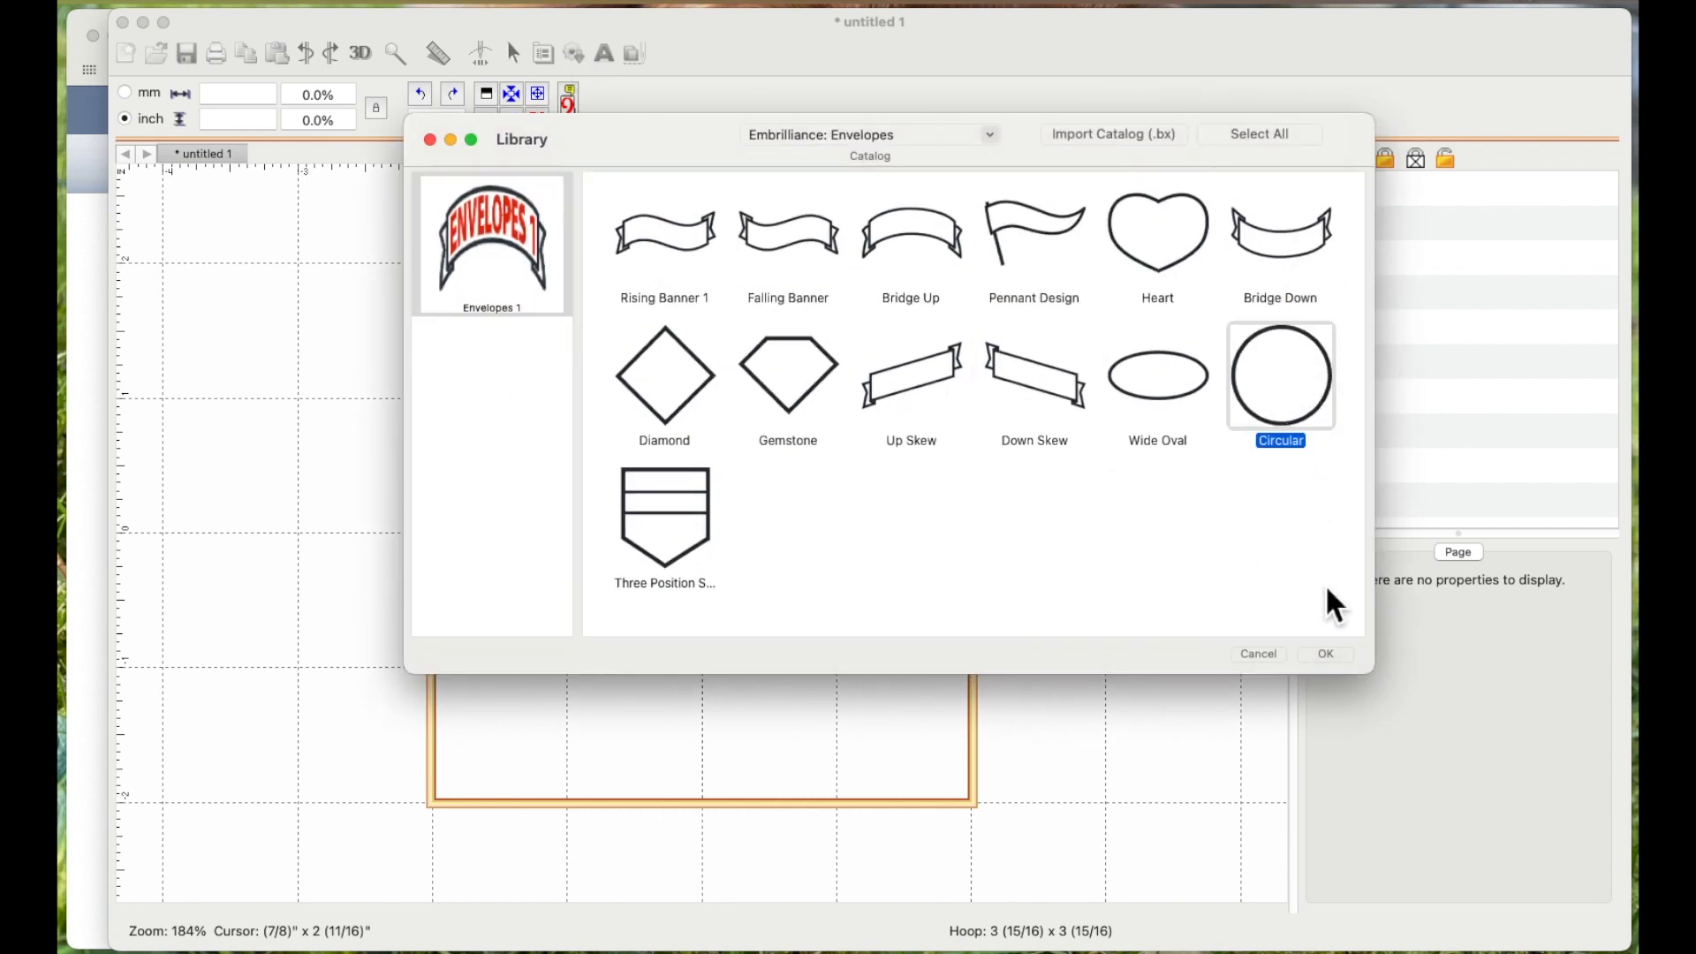
click(1330, 657)
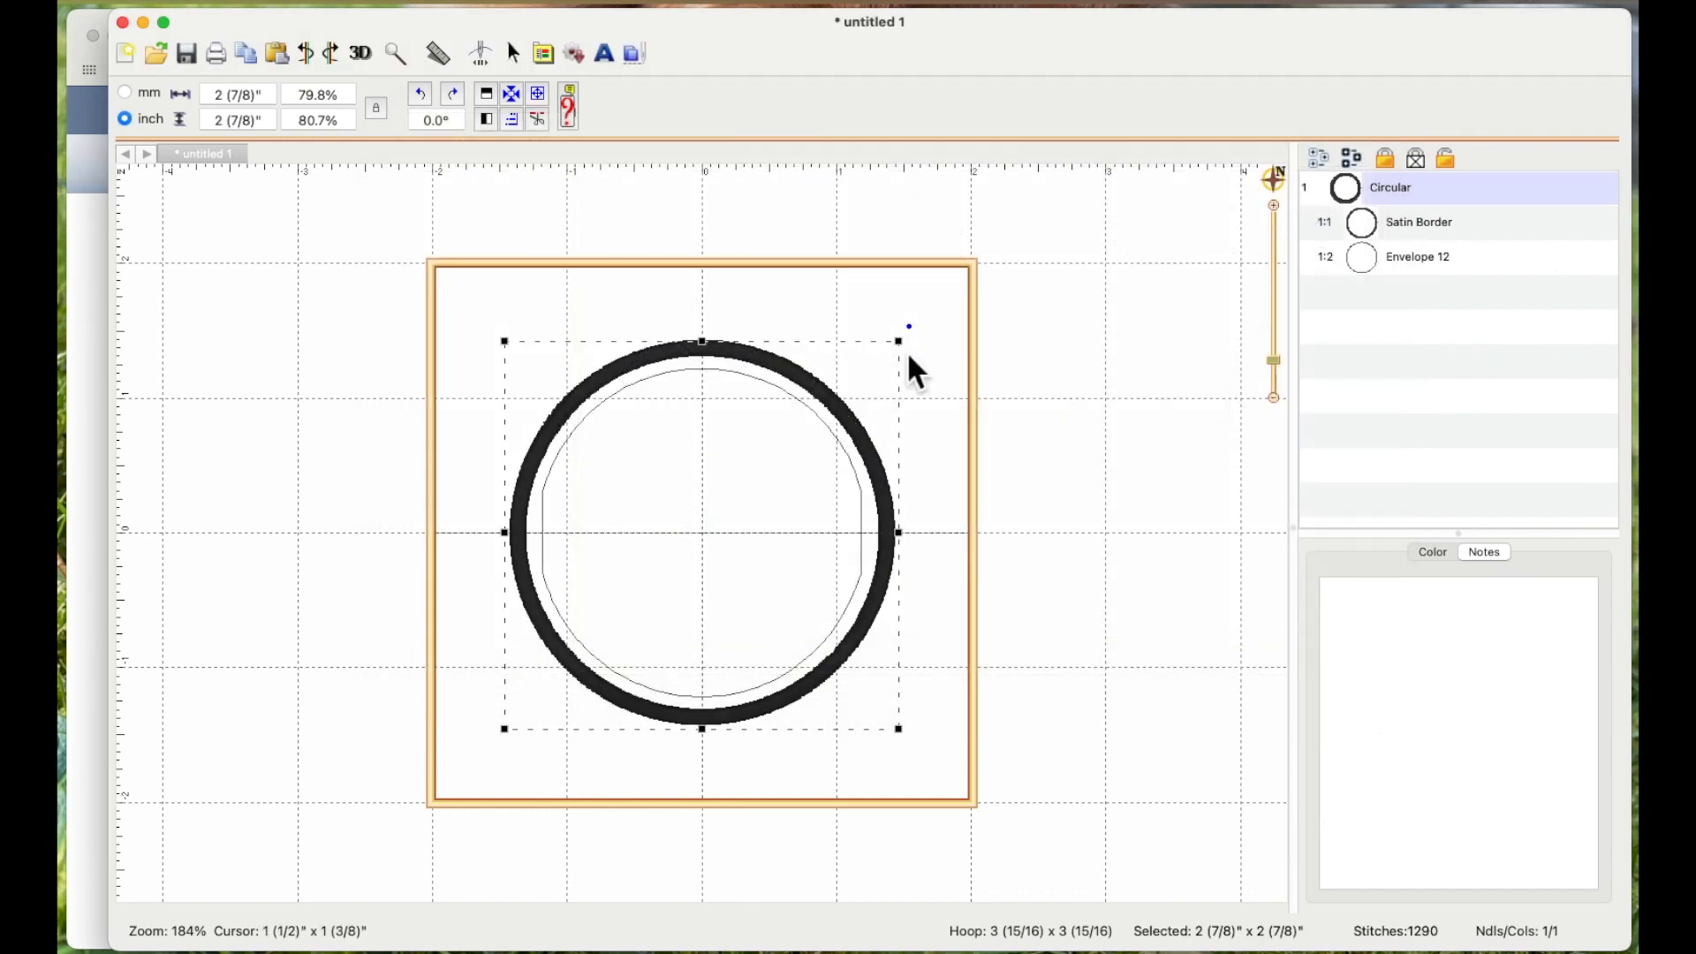
mouse_move(899, 341)
mouse_down()
mouse_move(994, 263)
mouse_move(867, 405)
mouse_move(910, 351)
mouse_up()
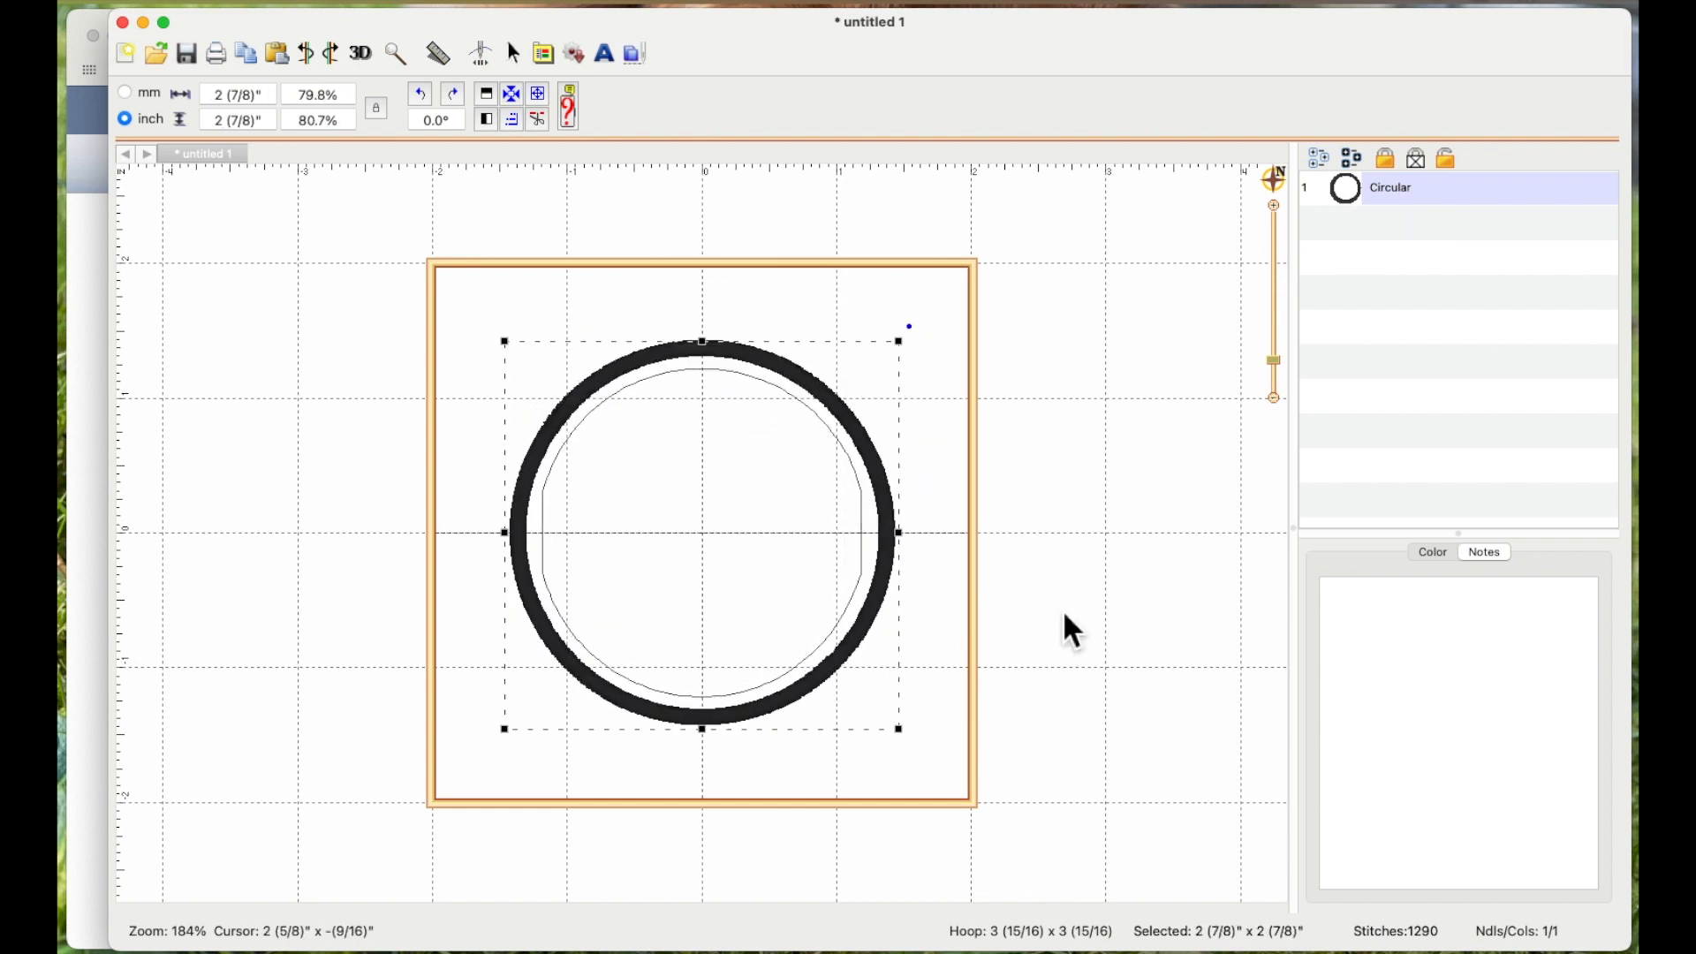
Step: Add a lettering object with the default ABC text, rename it Letters12, and deselect it so Envelope 12 shapes the letters
click(608, 55)
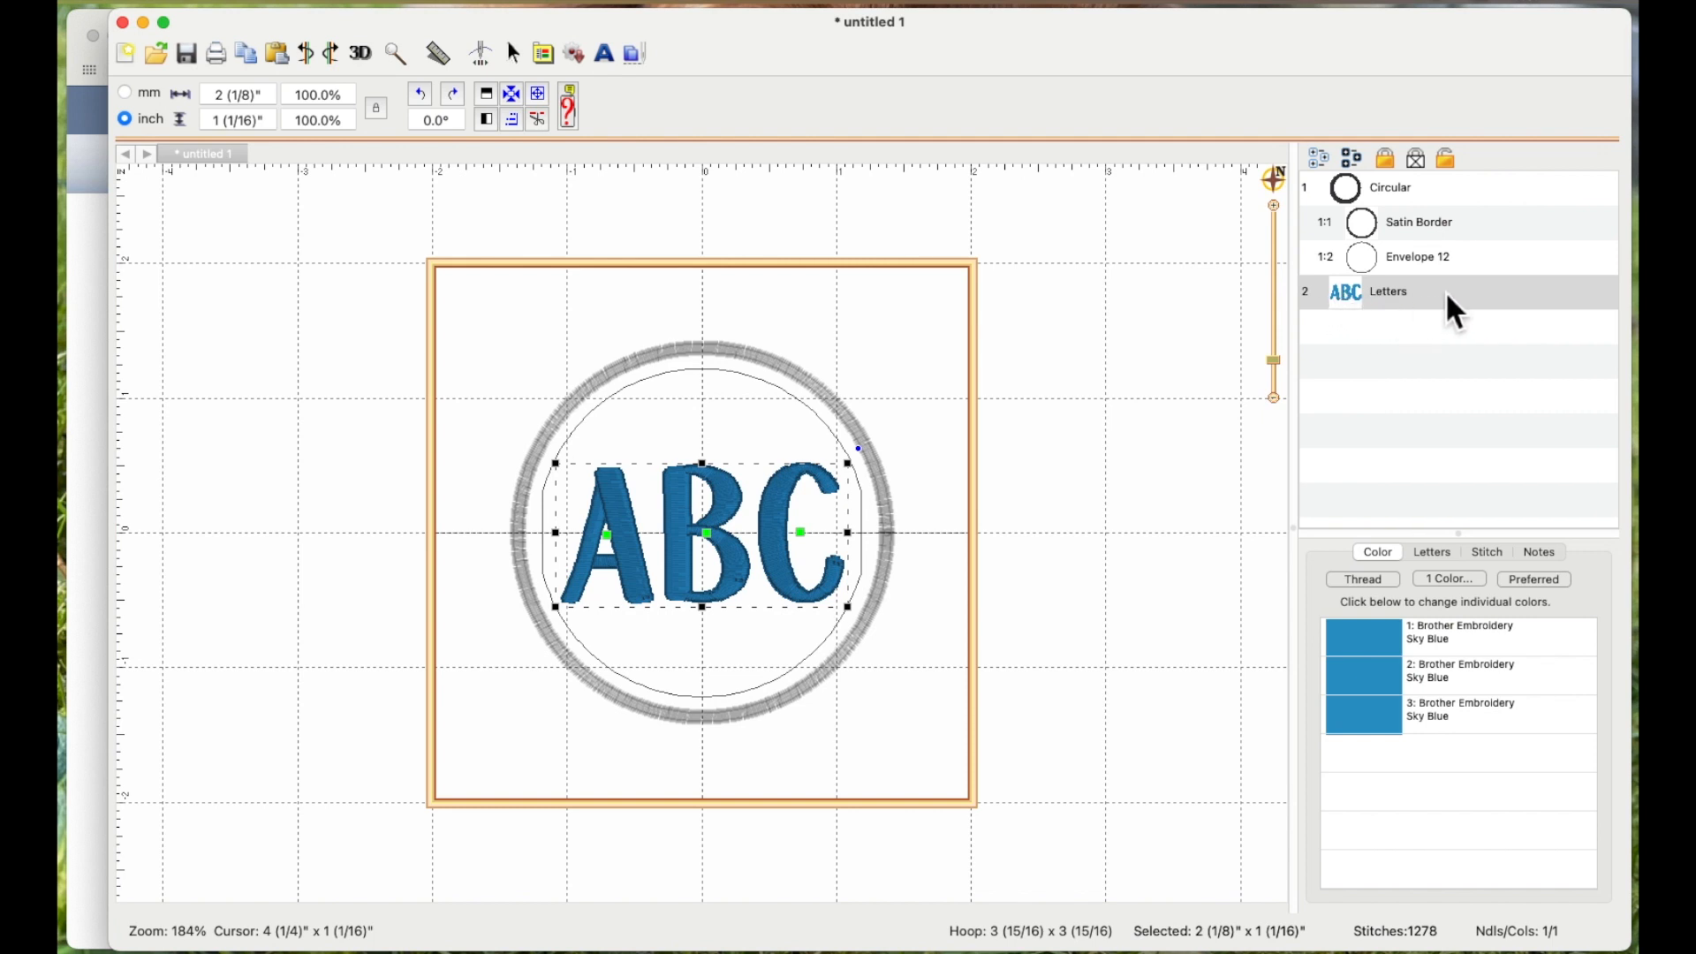
double_click(1401, 298)
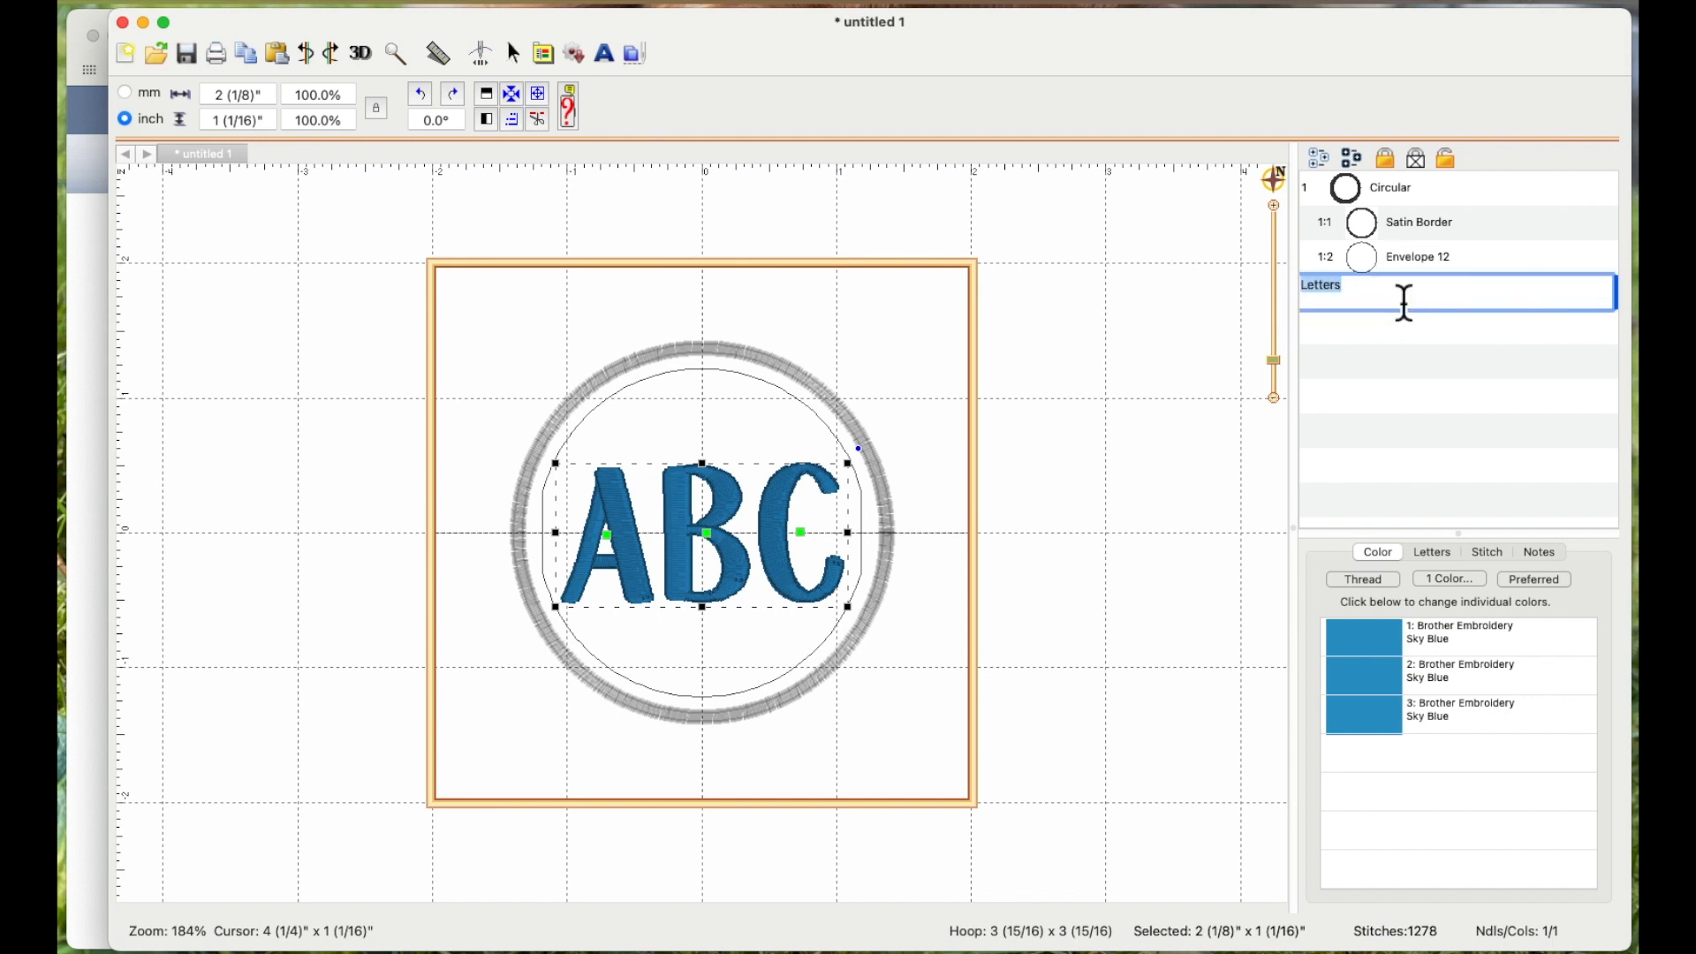
click(1358, 299)
text(12)
key(Return)
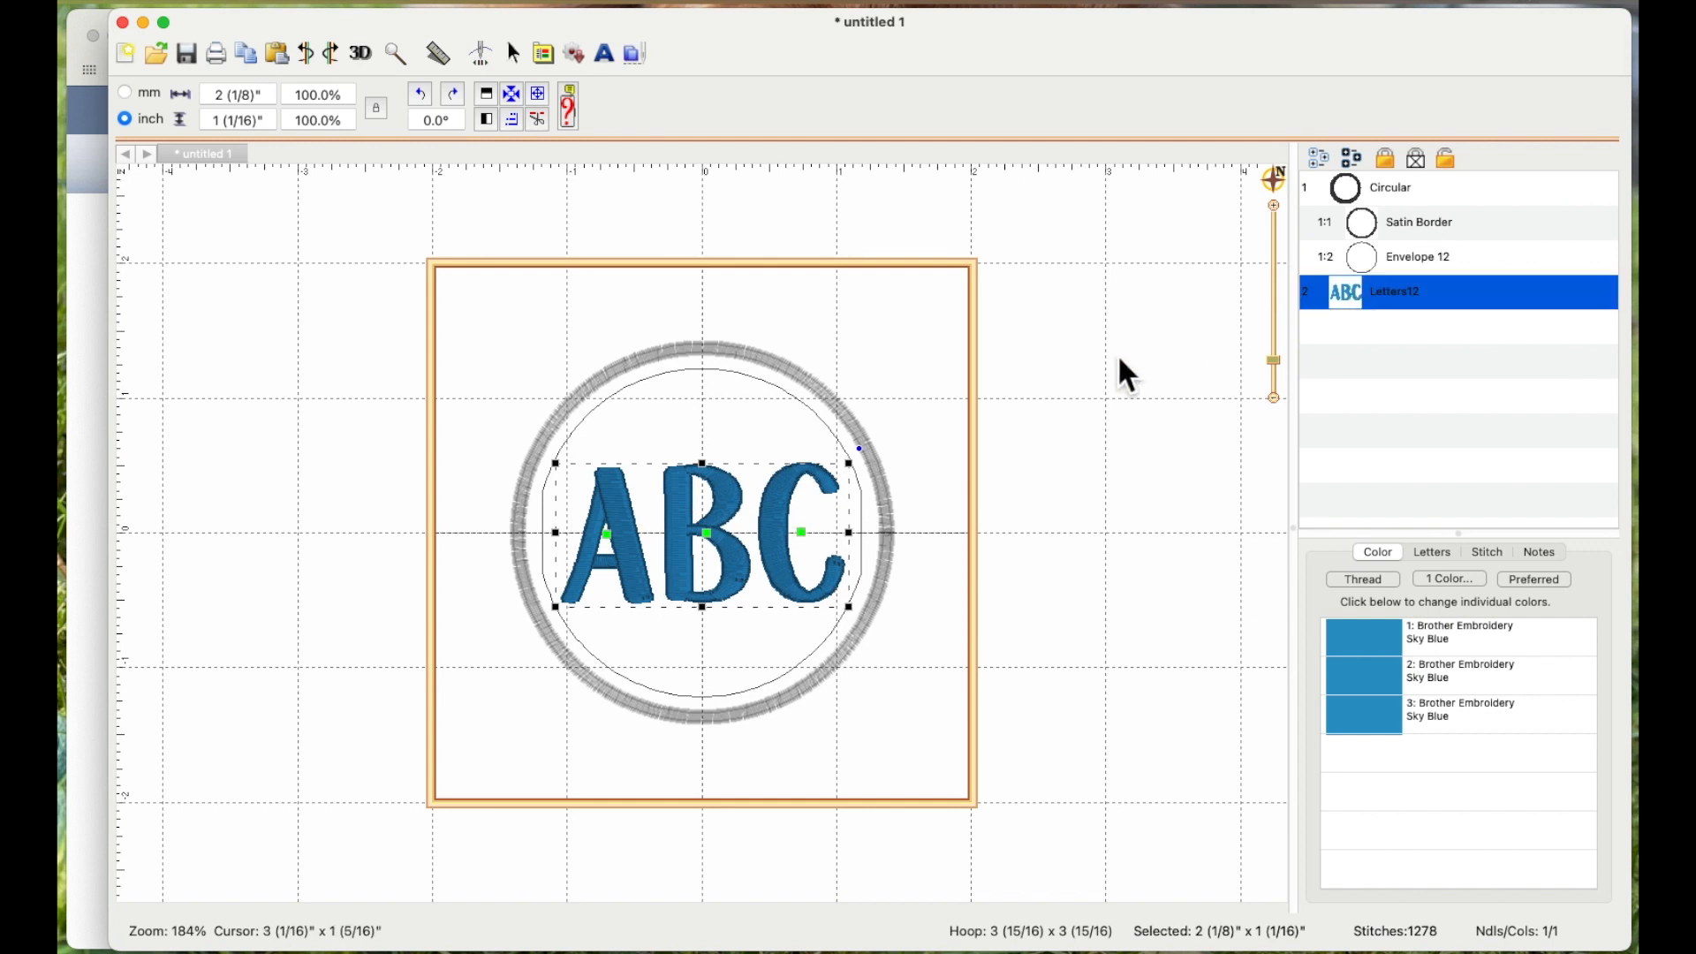
click(909, 331)
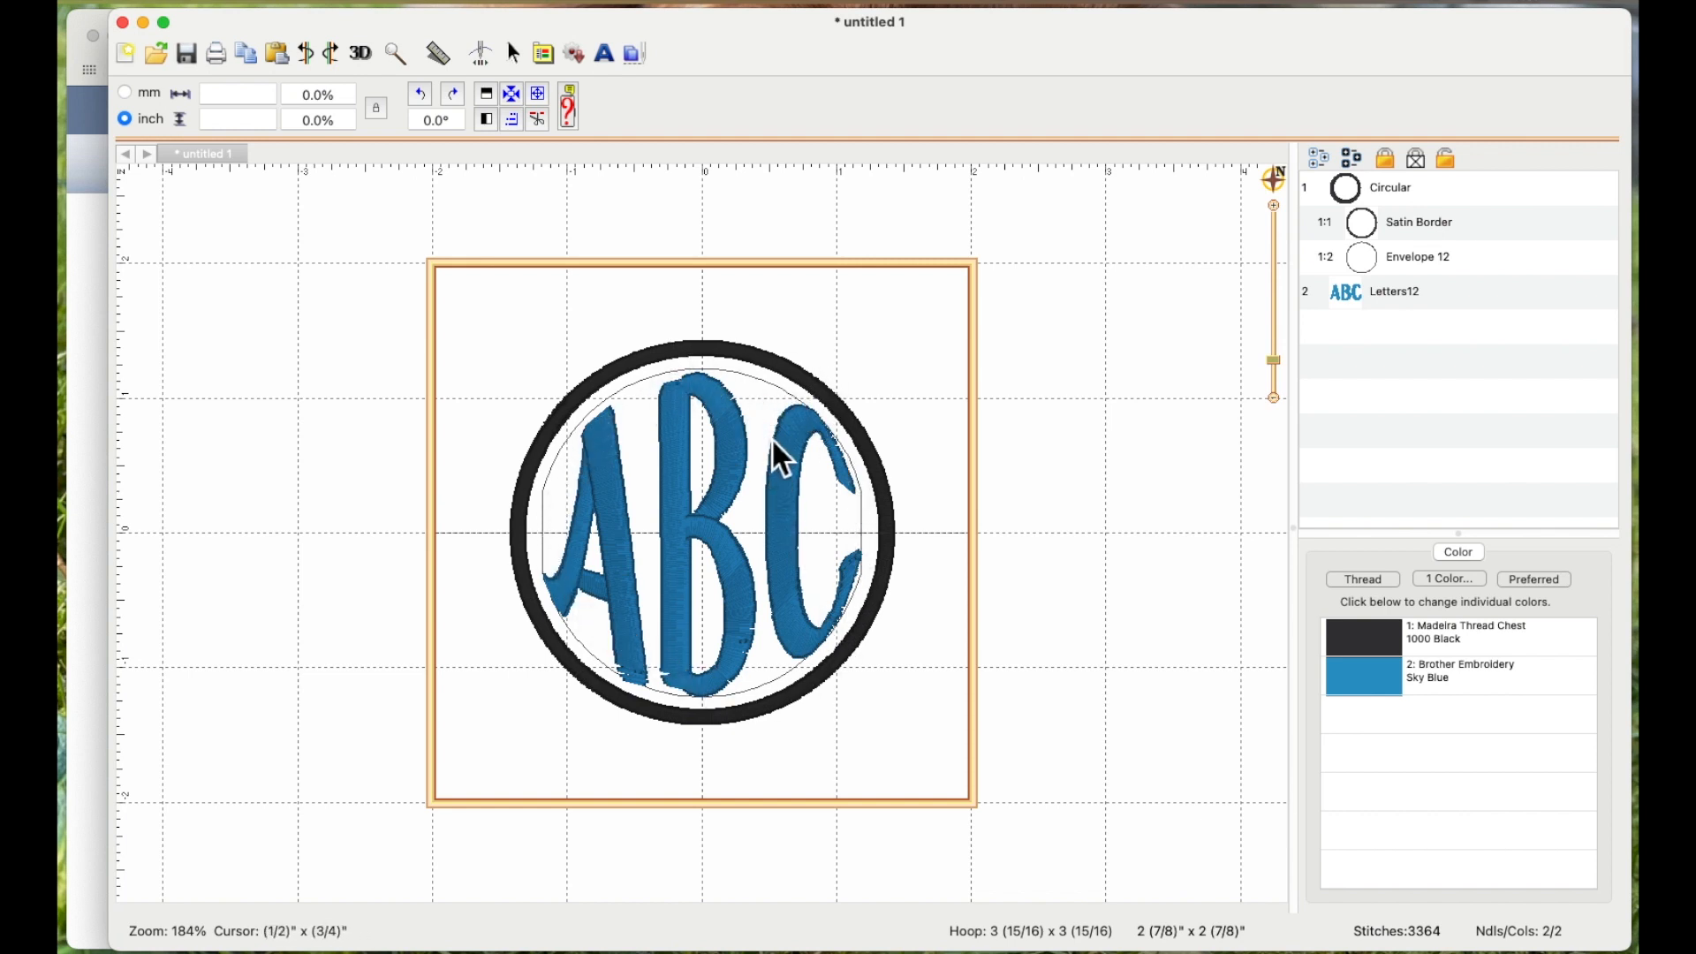
Step: Simulate stitching the circular border and the shaped ABC lettering from the first stitch to the last
click(671, 350)
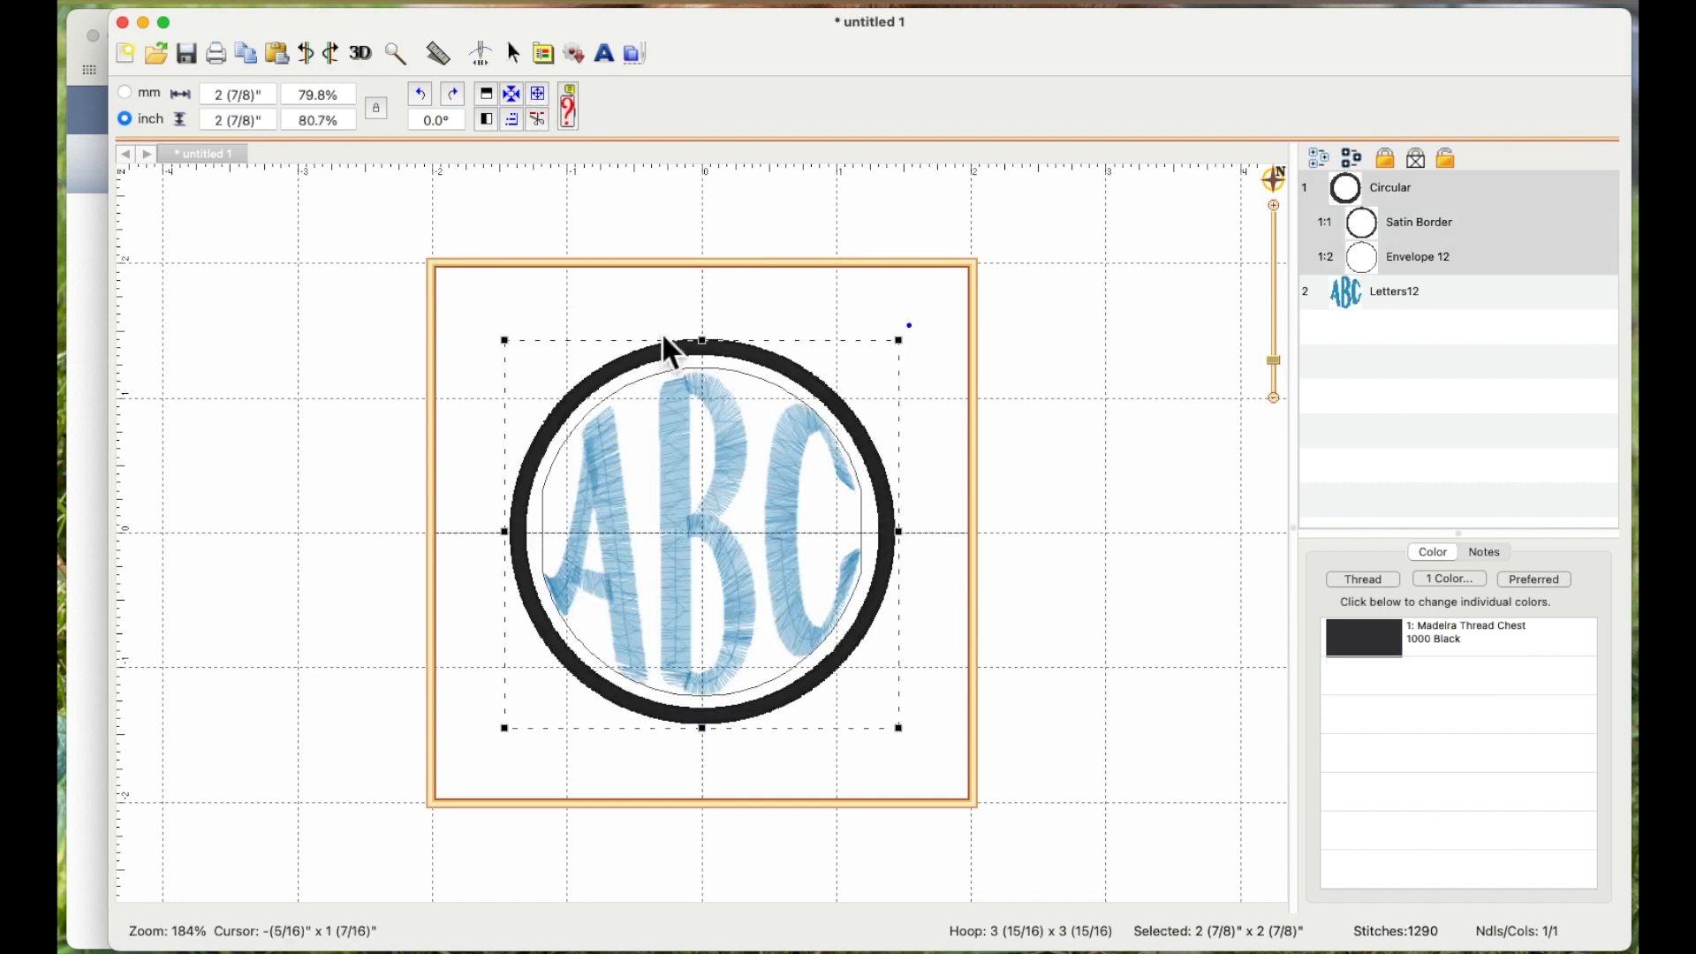
click(482, 53)
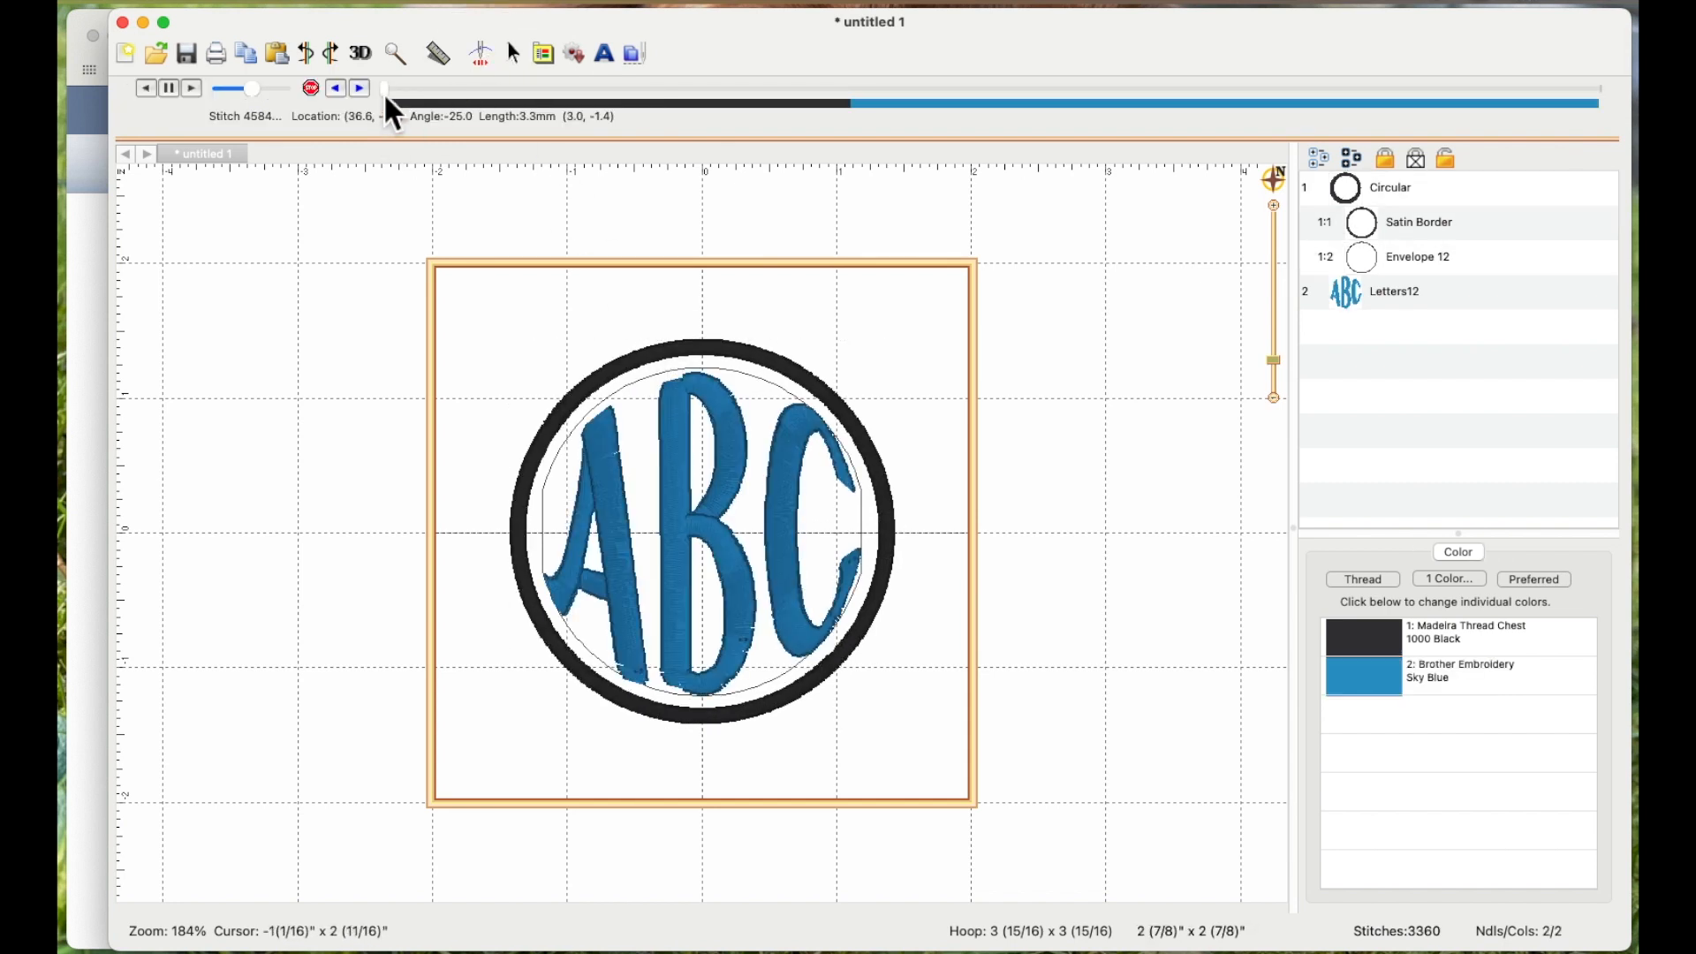
drag(385, 100, 1609, 101)
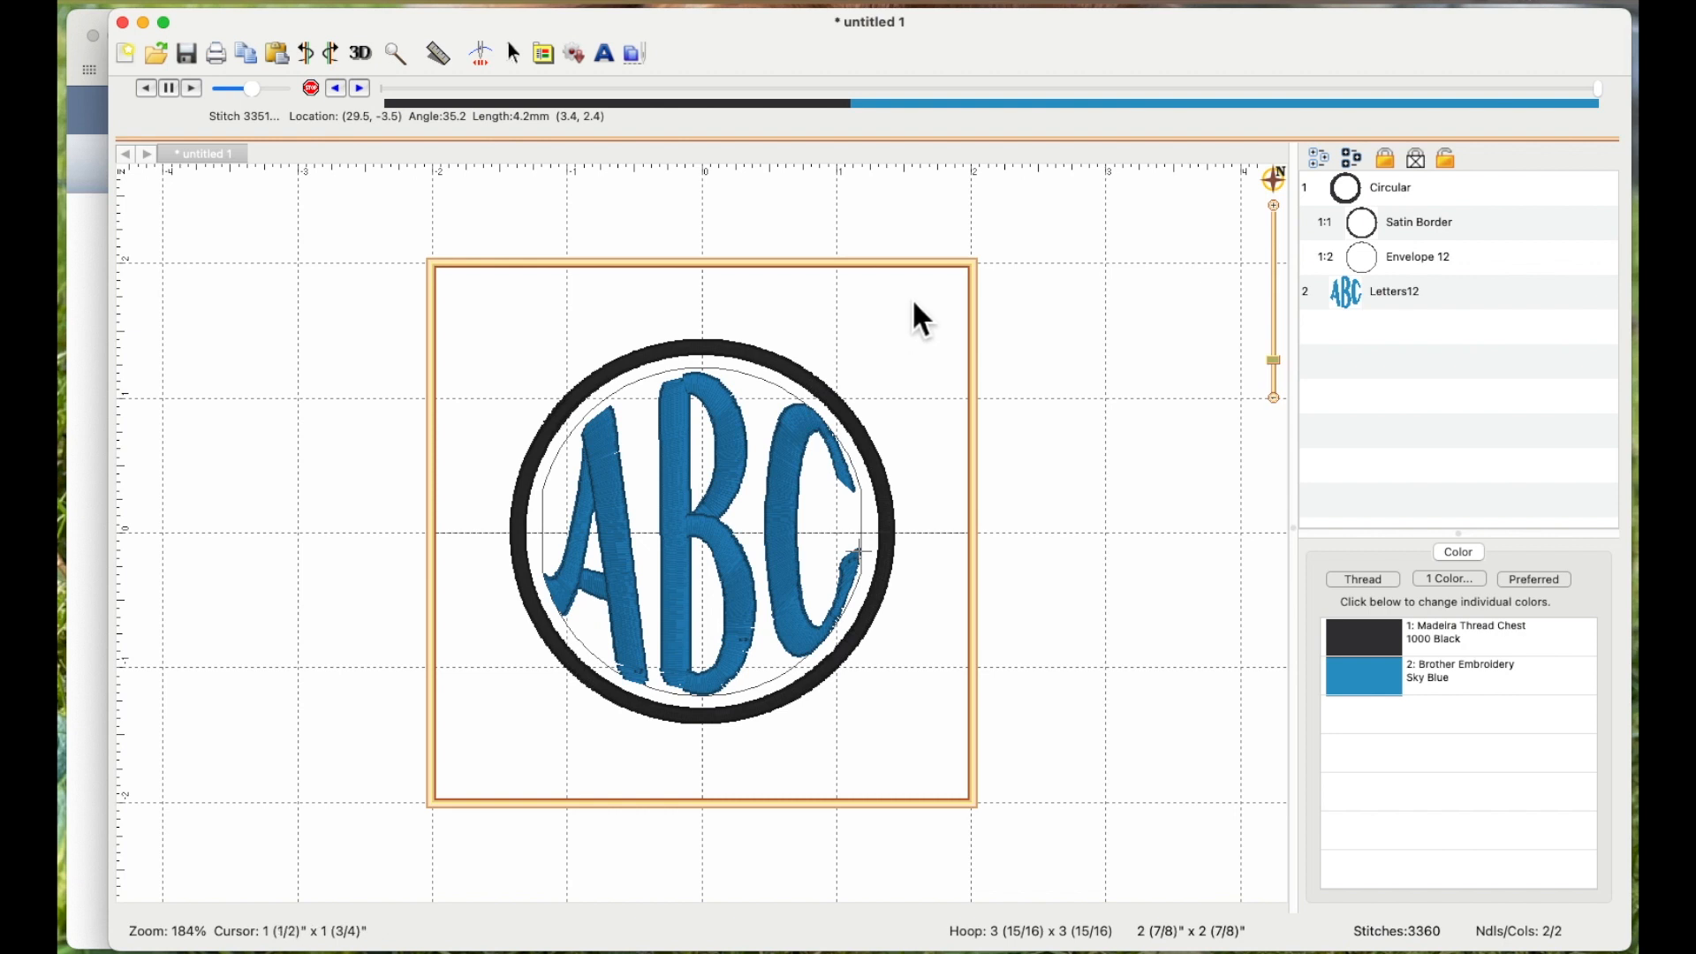
Step: Review the designs in the Embrilliance: Envelopes catalog and close the library without inserting one
click(575, 54)
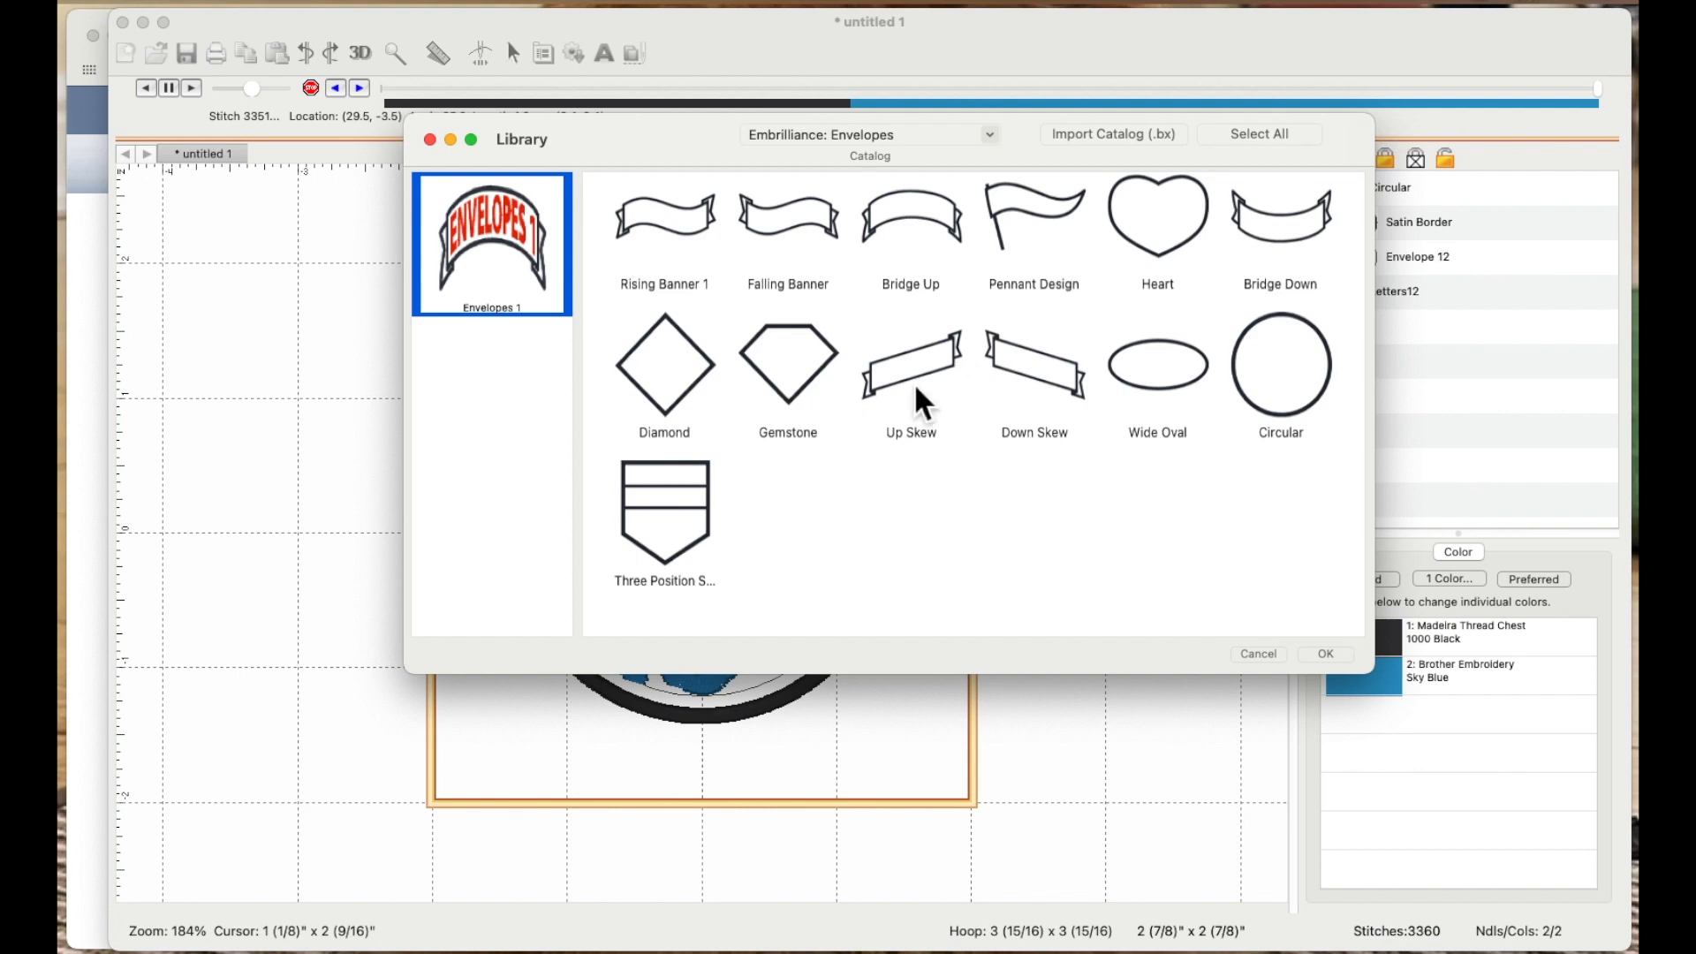
click(431, 141)
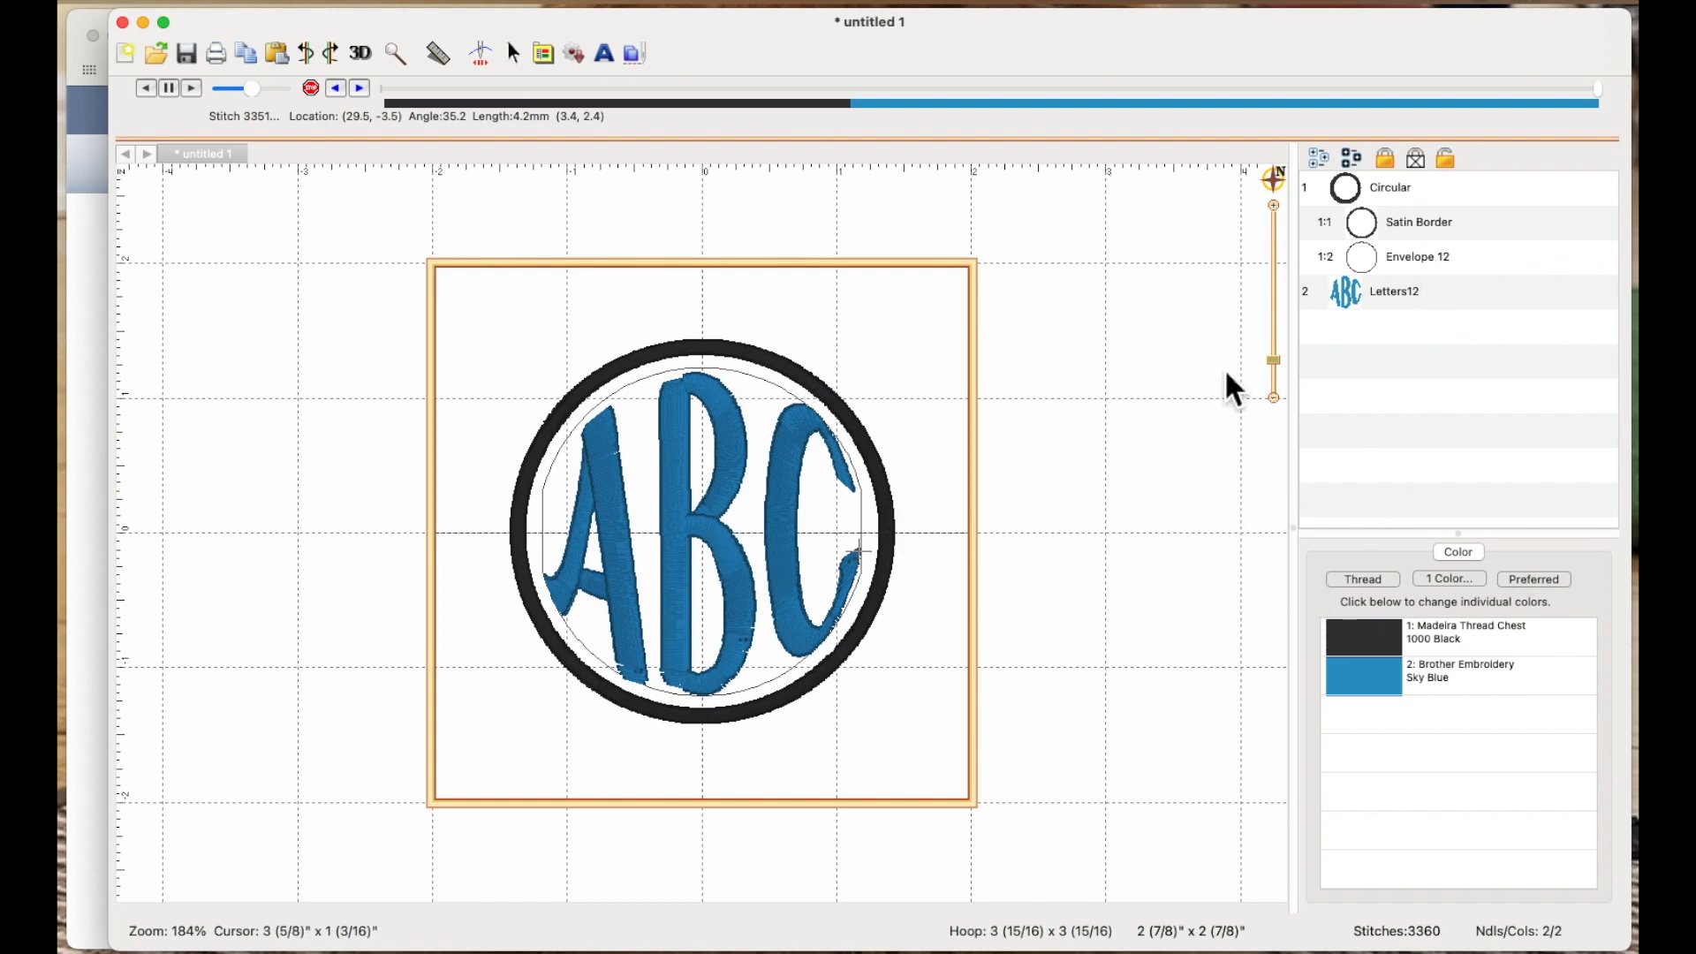
Step: Change the Letters12 font to DBJJHoneymoon - 1 Inch and deselect the lettering to view it shaped in the circle
click(1317, 317)
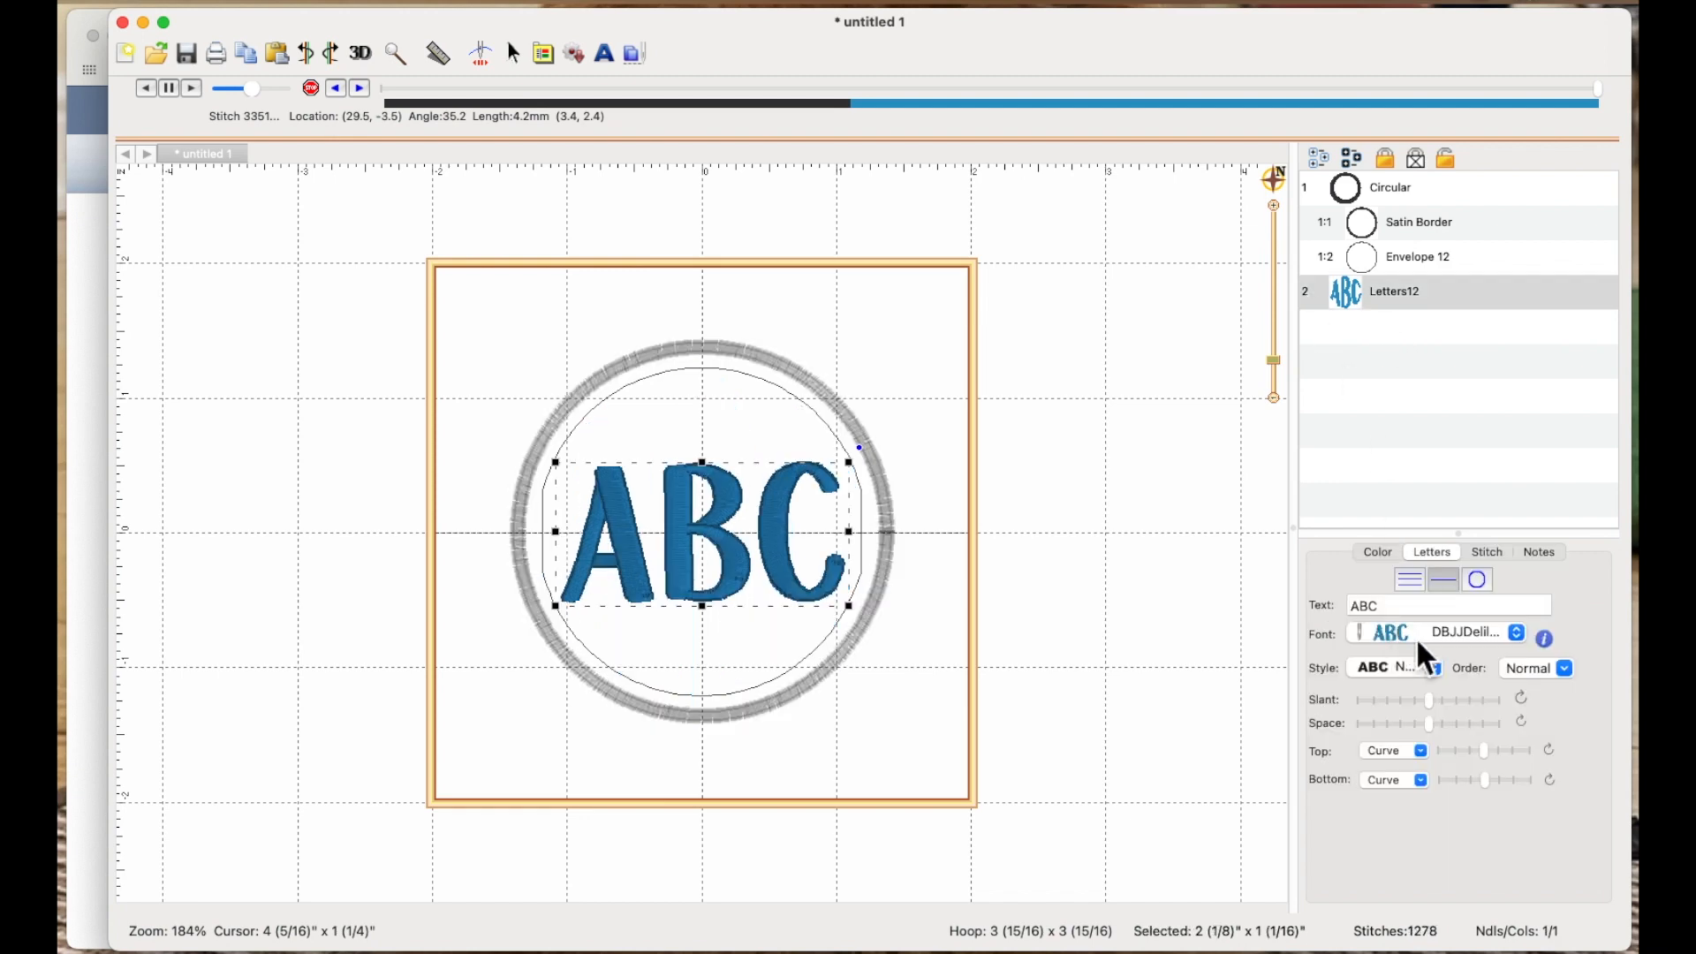
click(1519, 637)
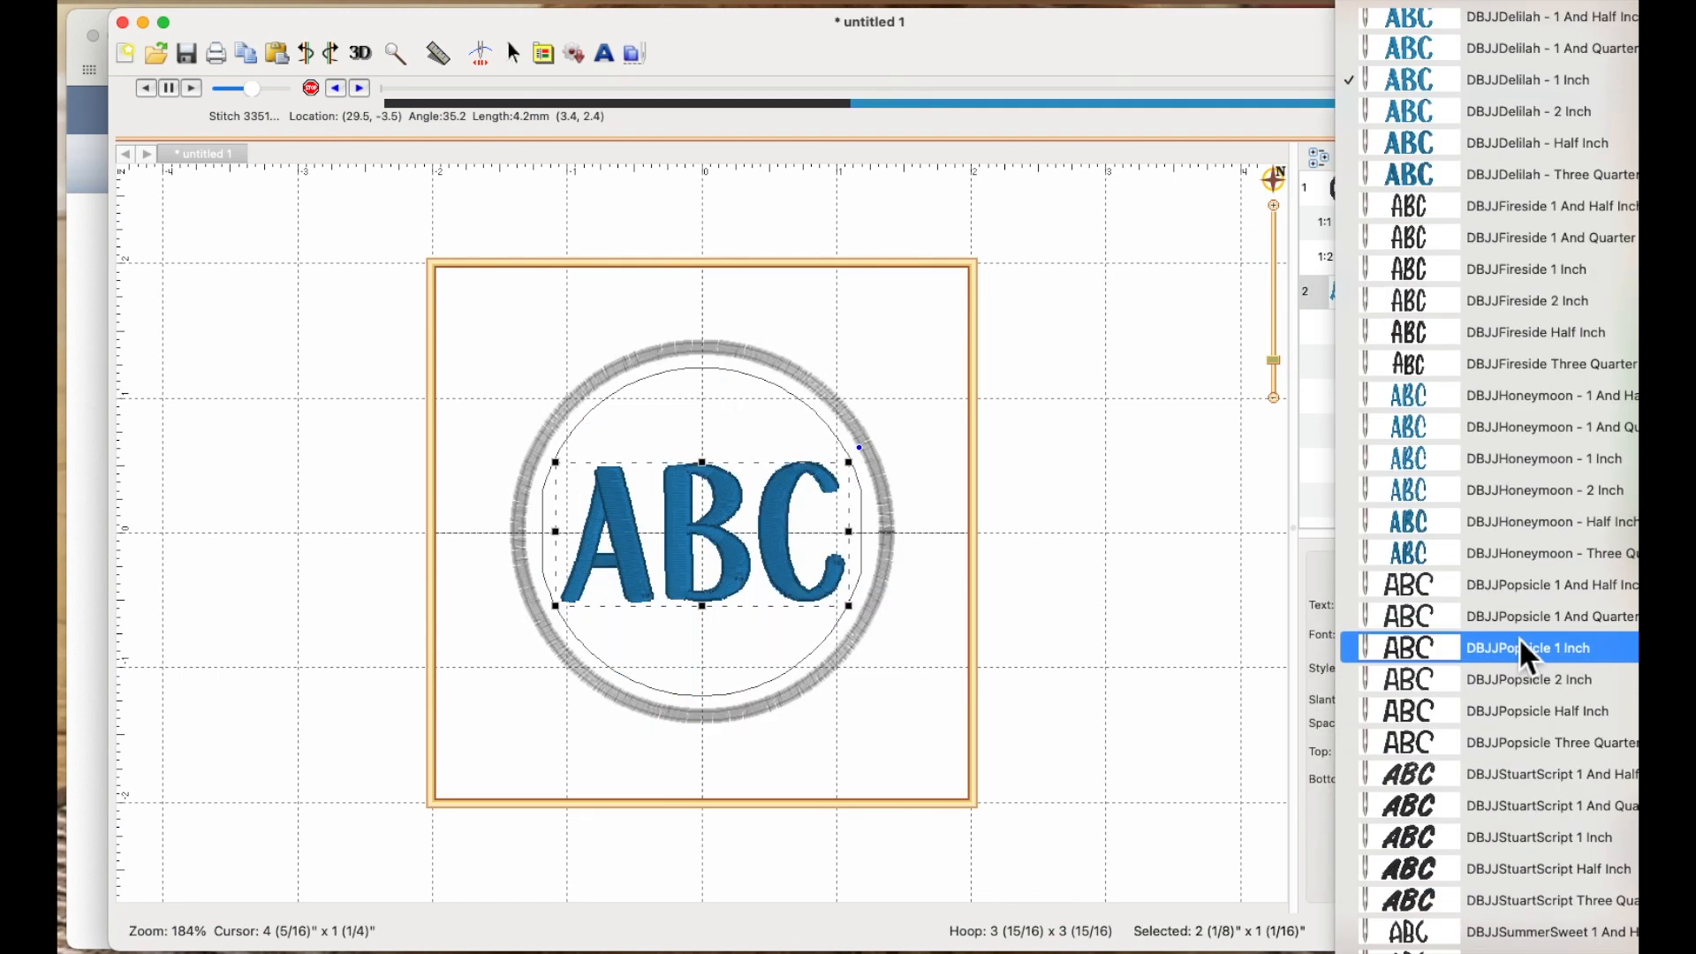
click(1535, 464)
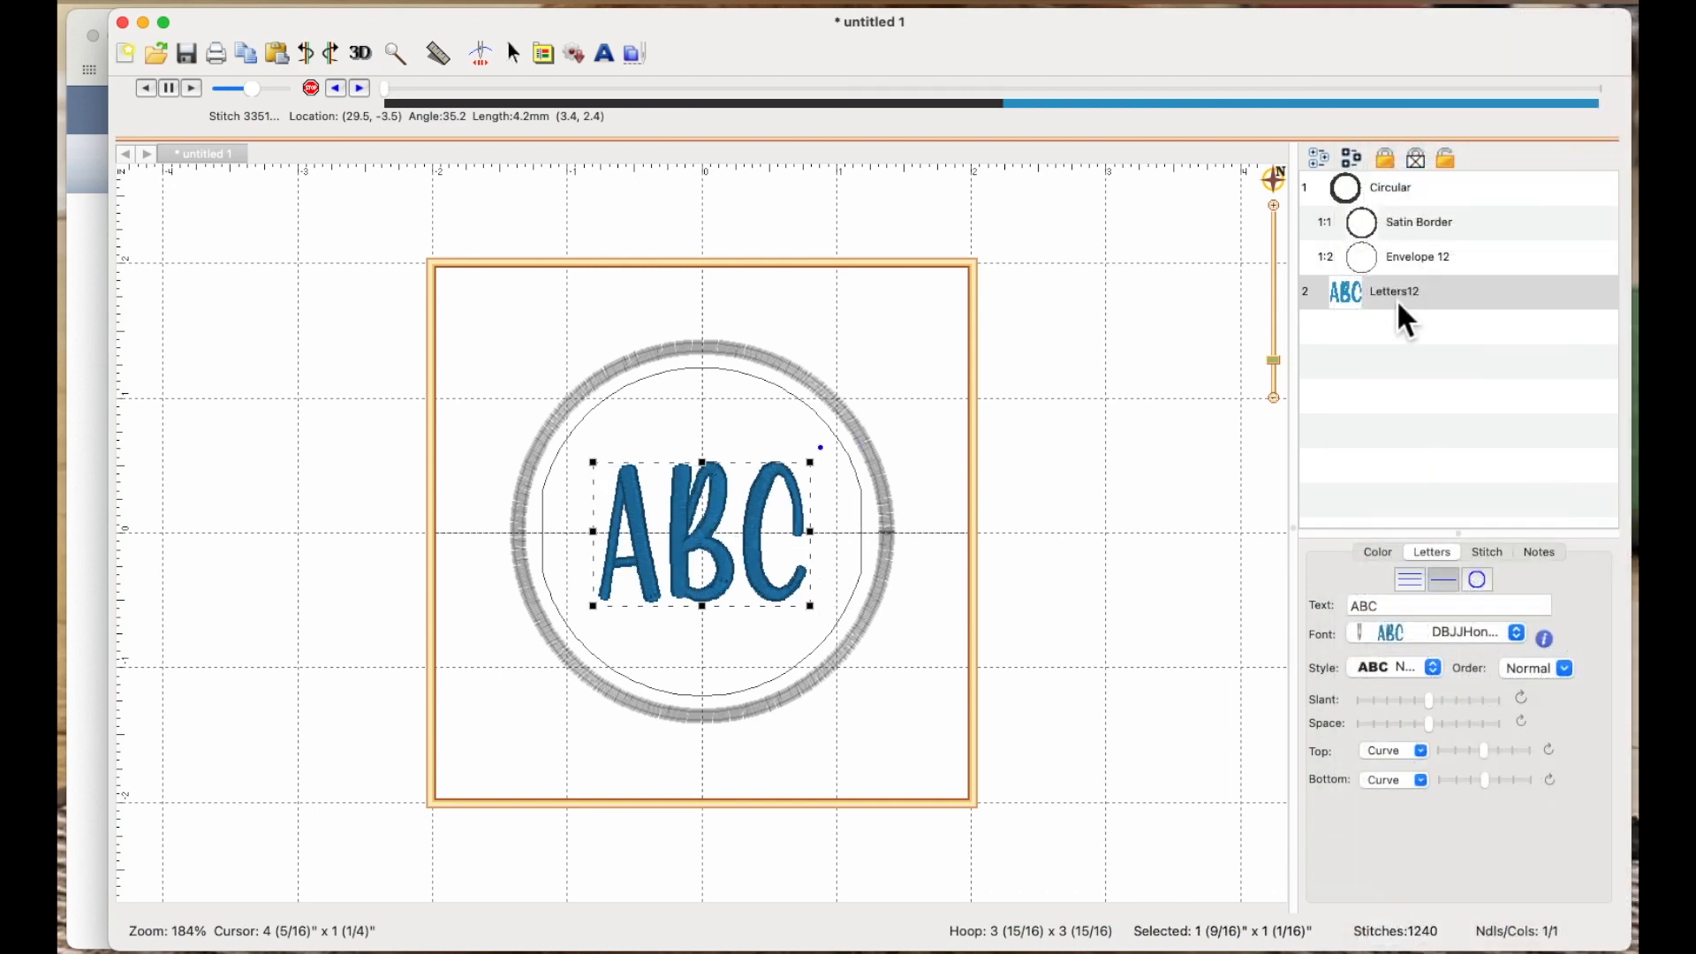
click(926, 327)
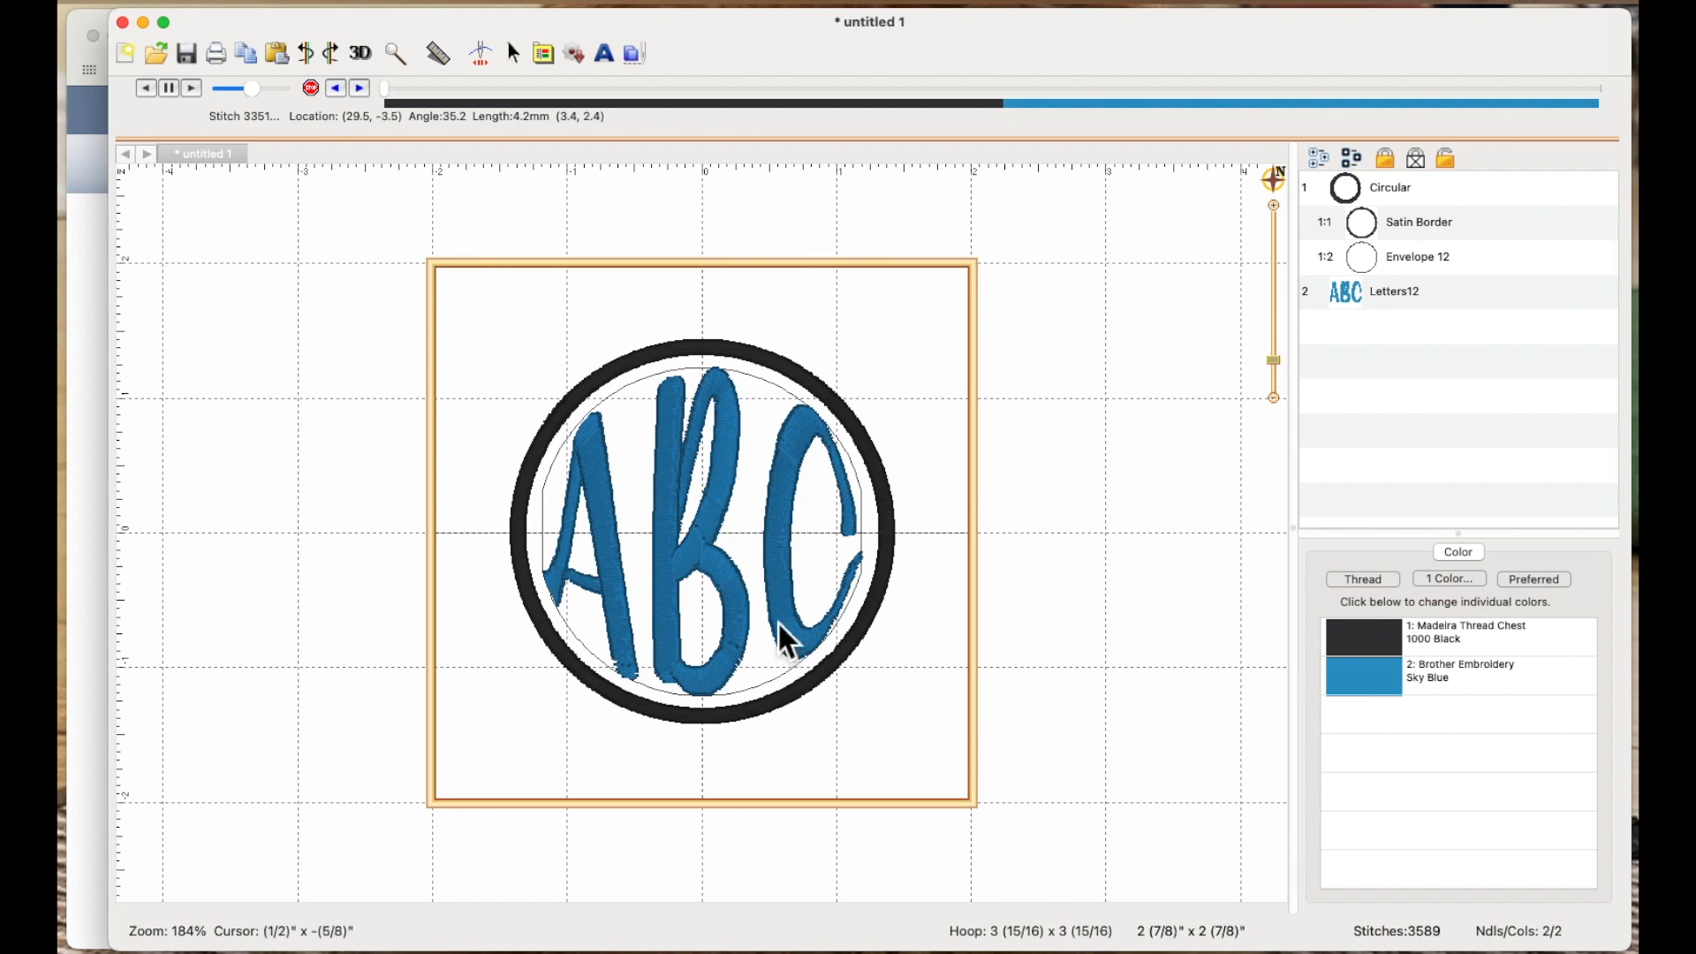
Step: Change the Letters12 font to University and deselect the lettering to view it shaped in the circle
click(1447, 304)
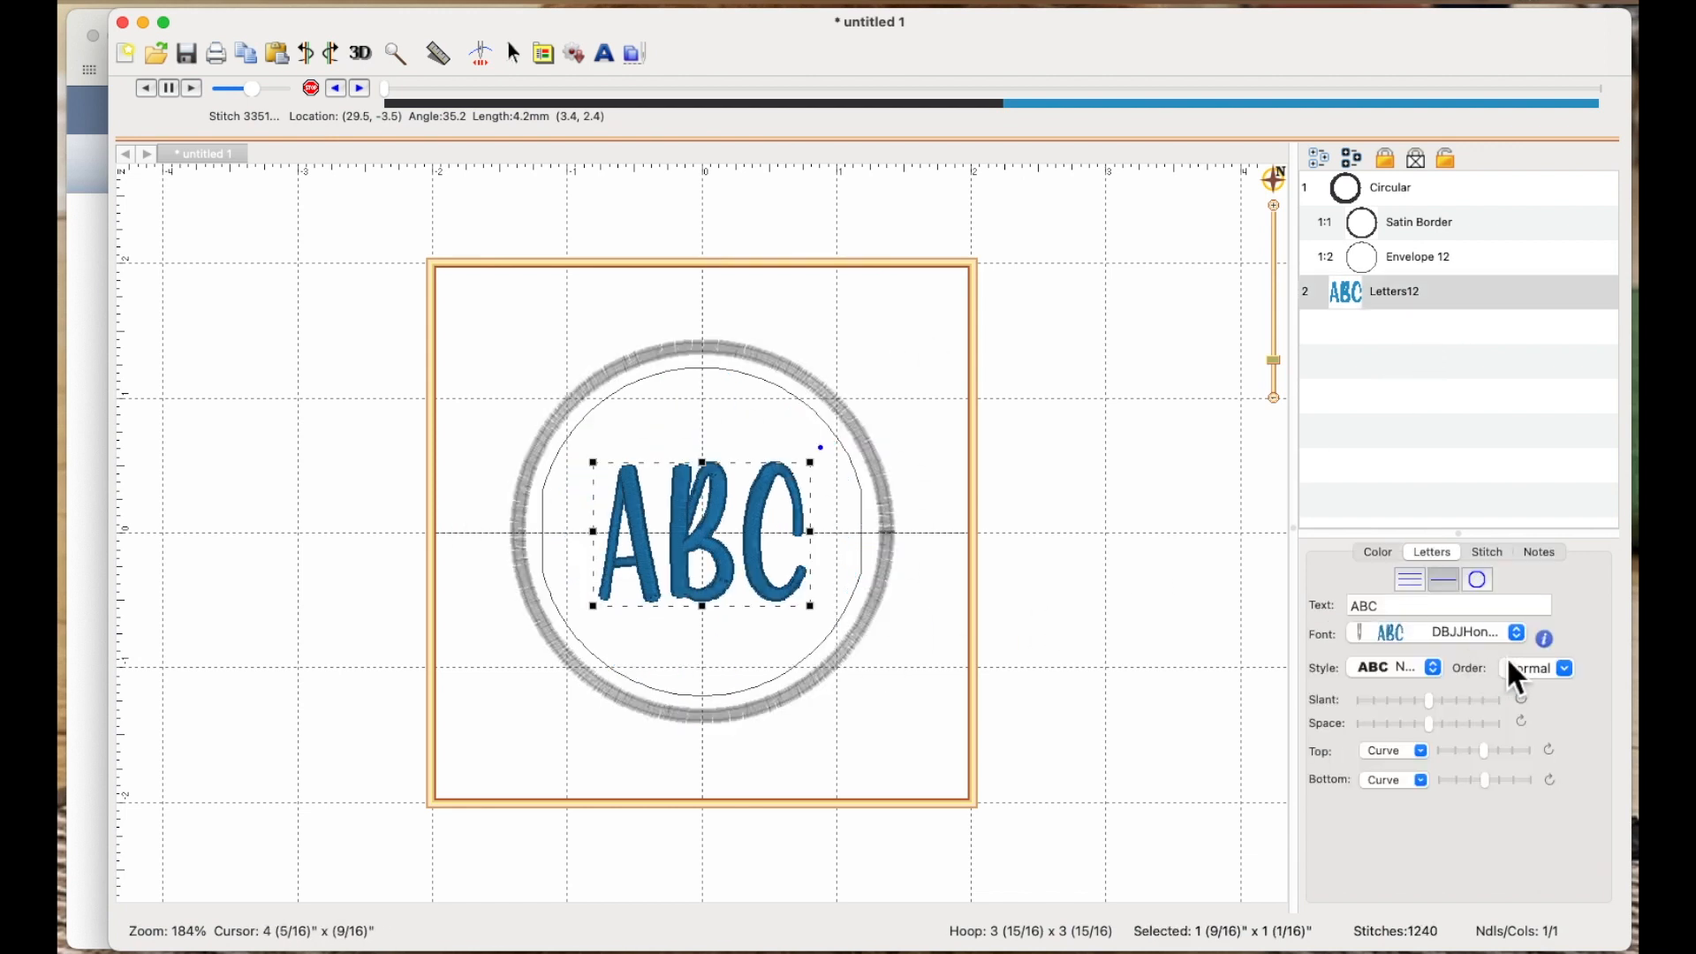
click(1519, 638)
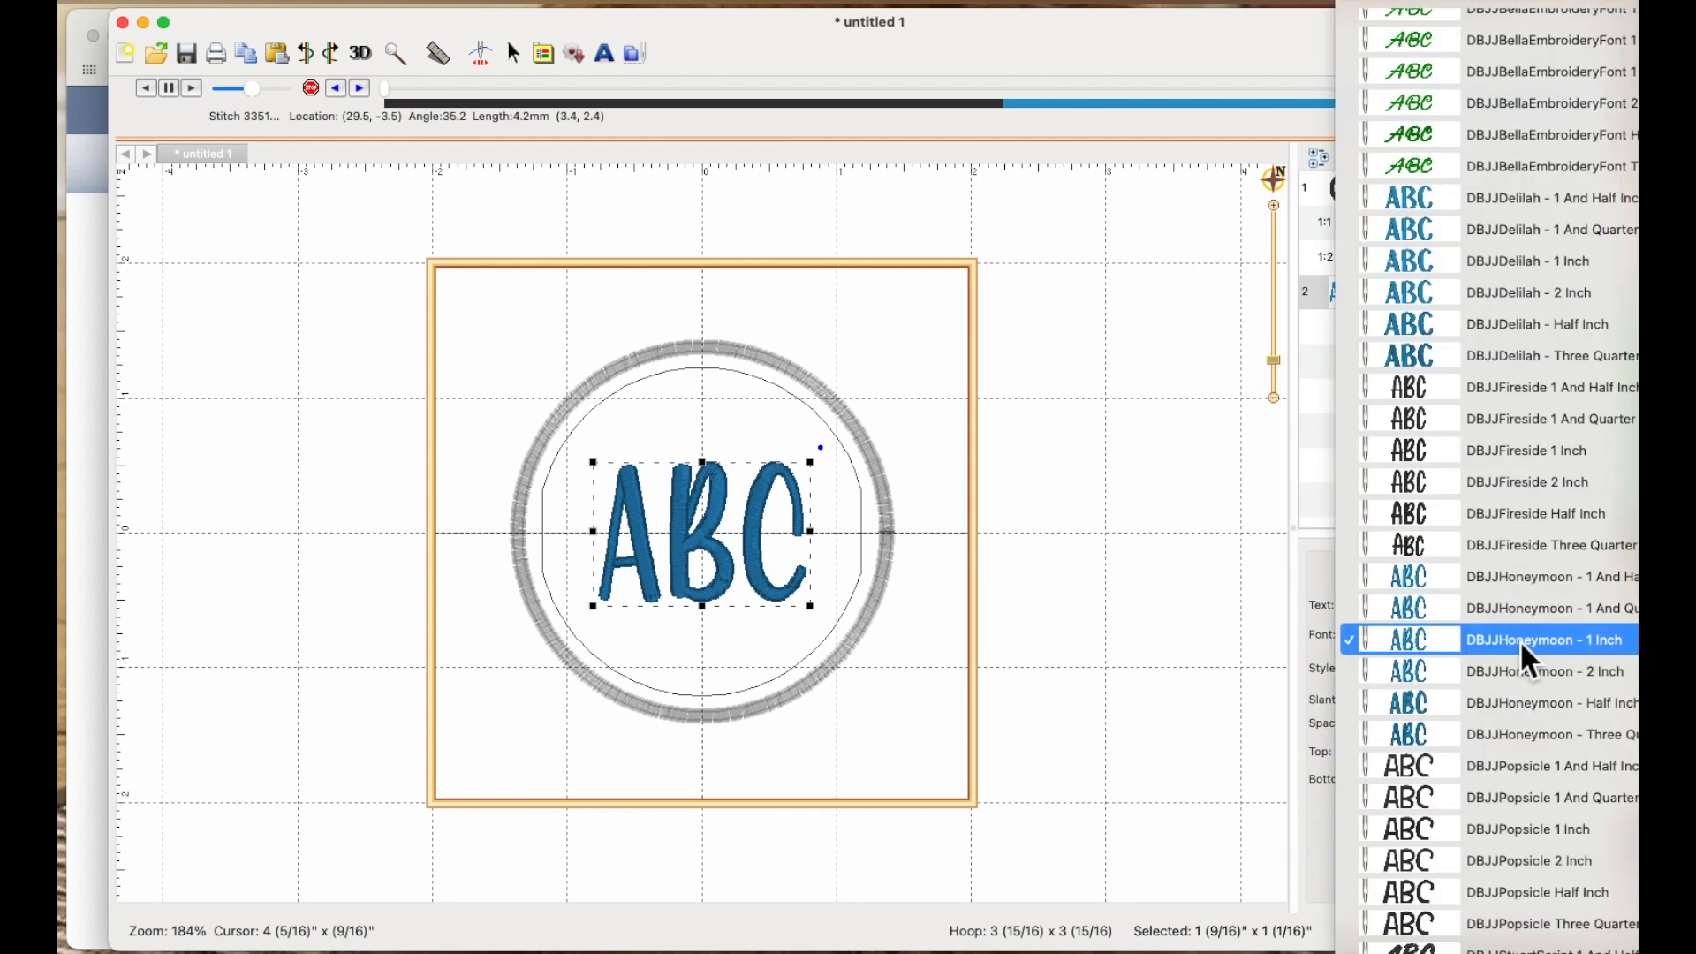
scroll(1521, 649, down, 5)
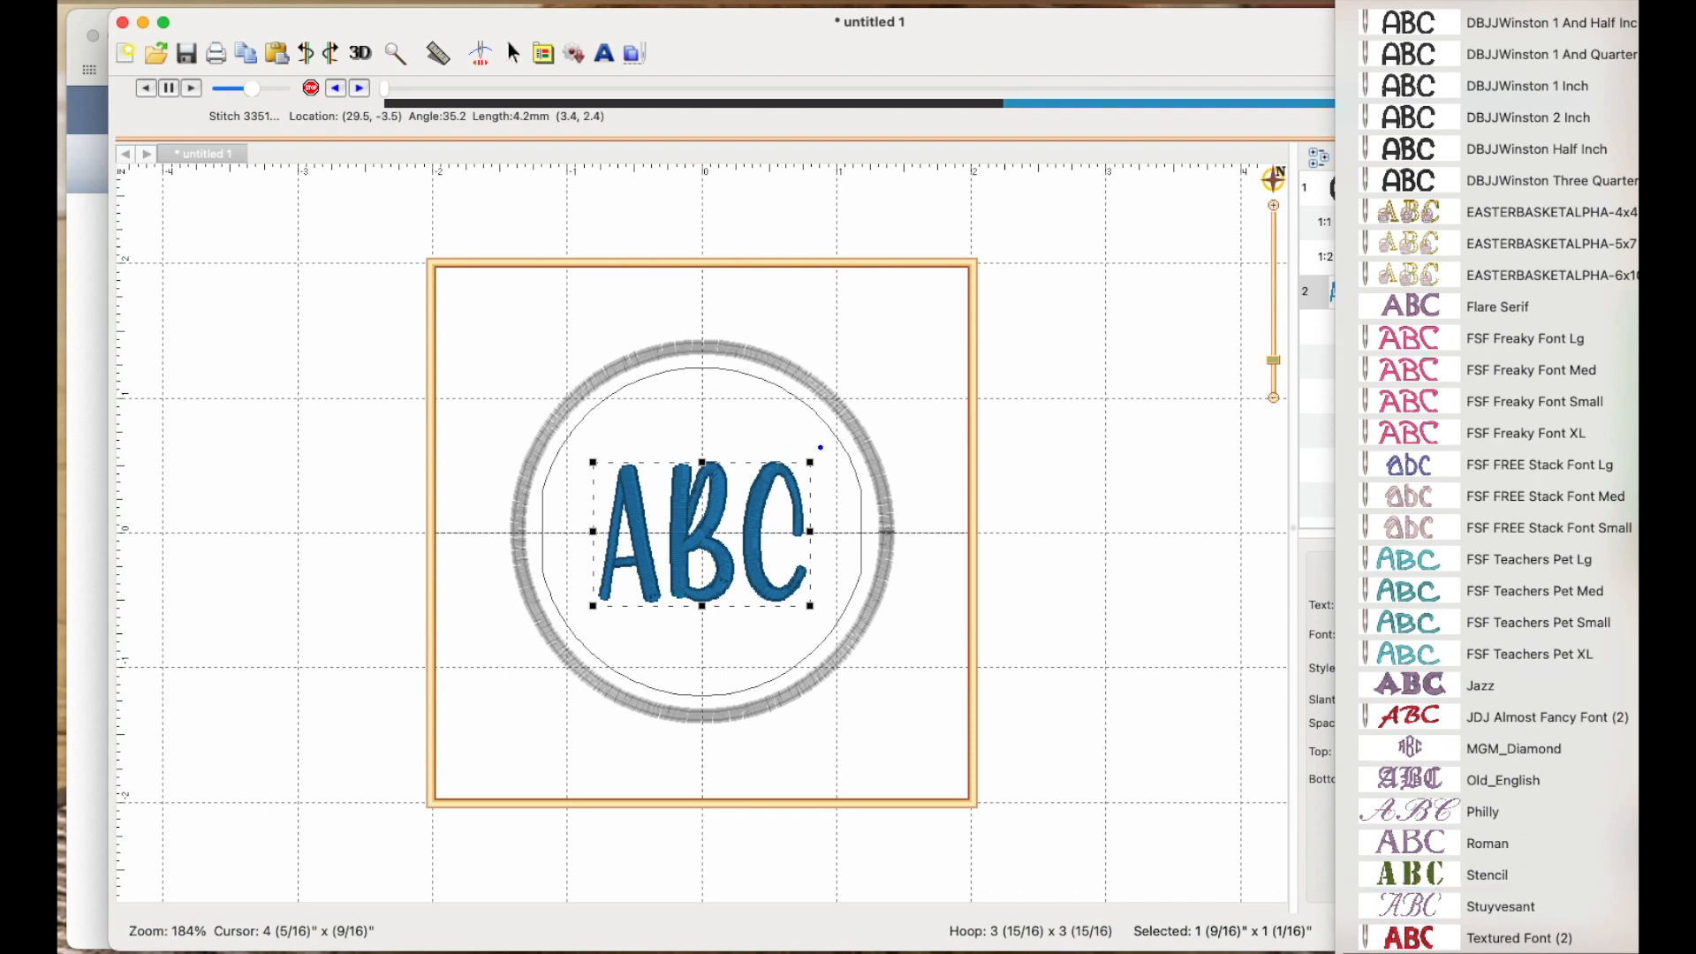
click(1509, 952)
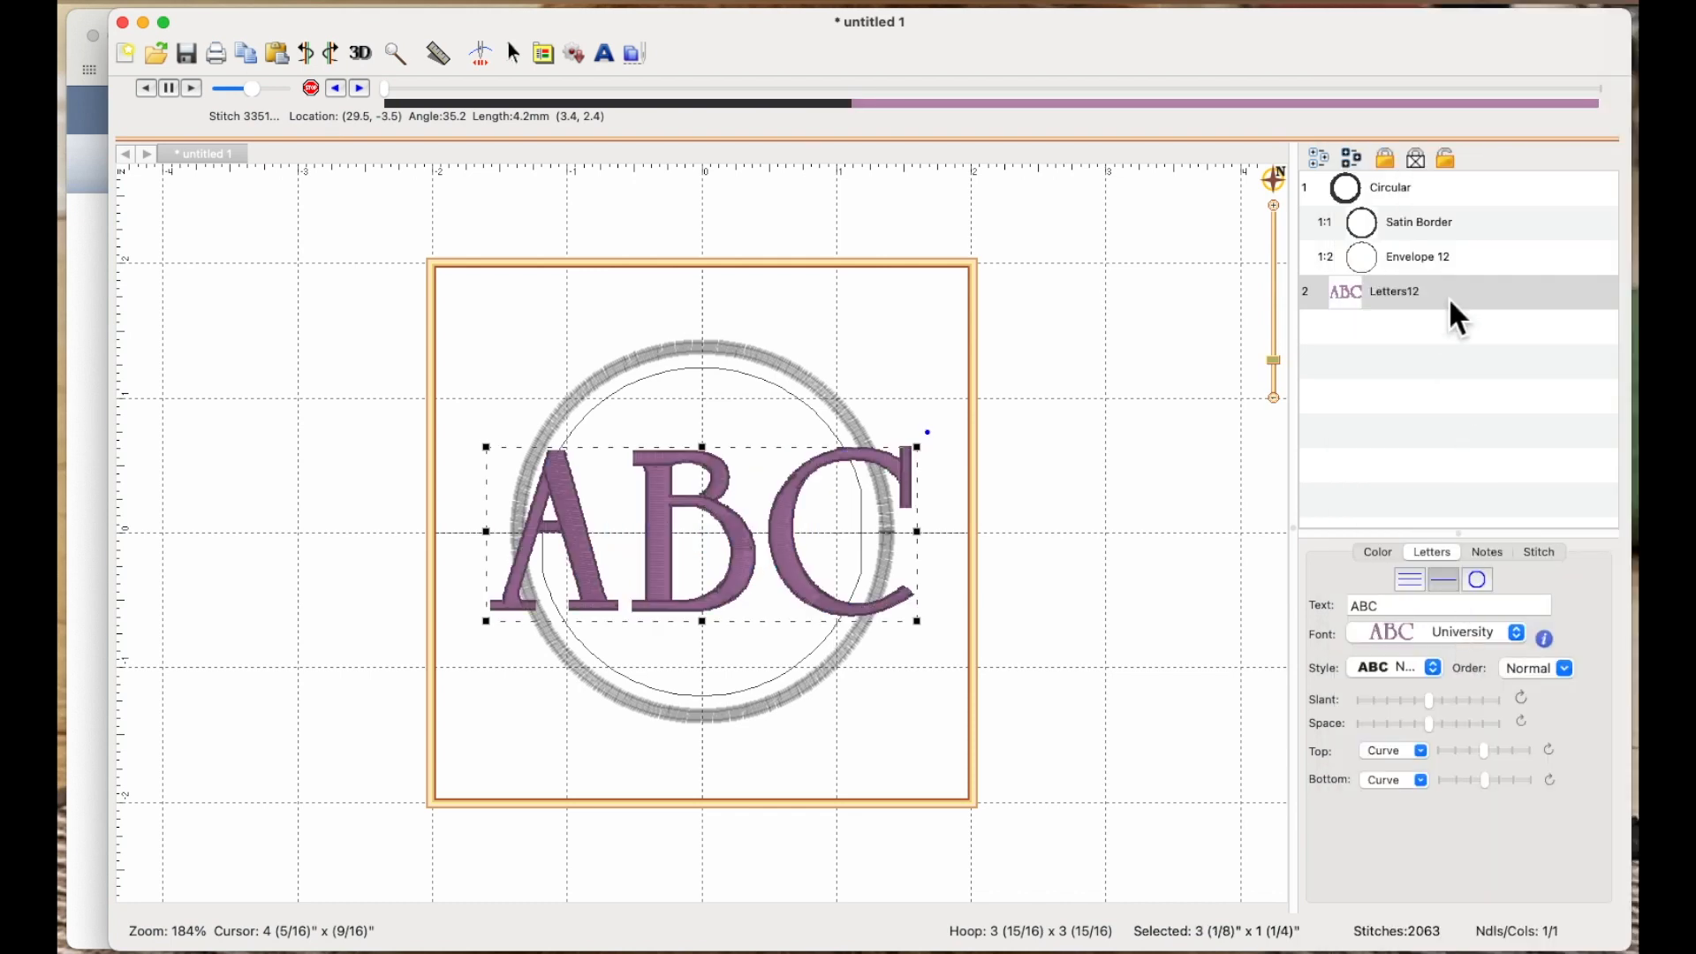
click(878, 325)
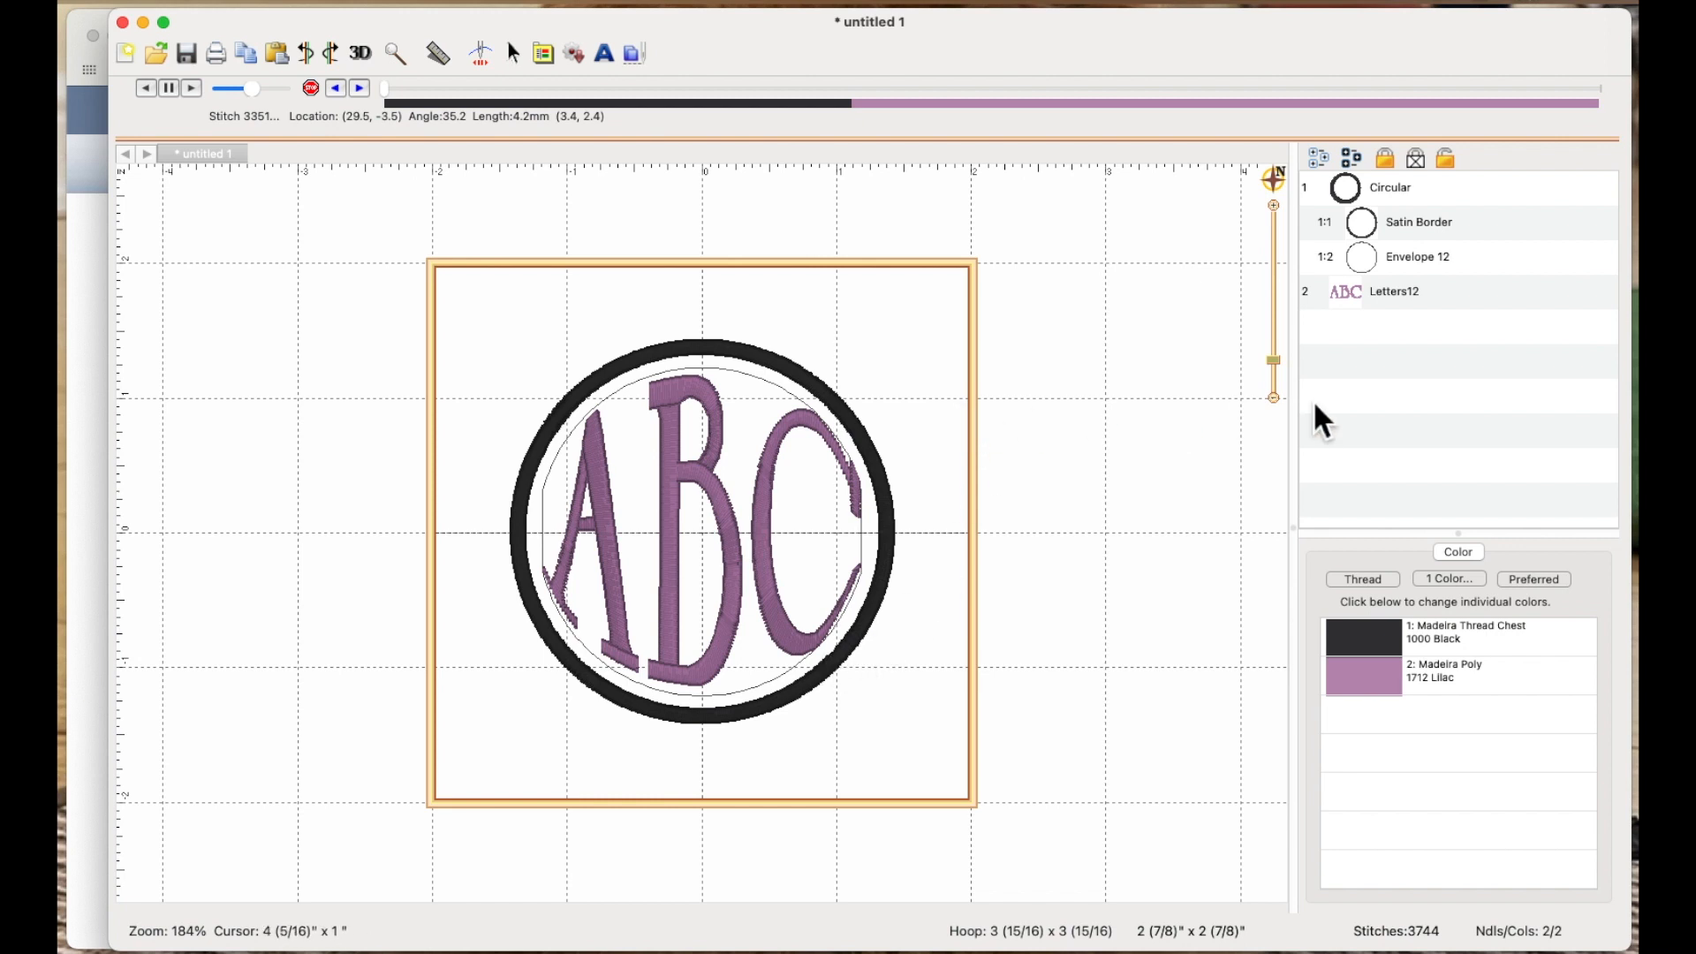
Step: Set the Letters12 font to DBJJDelilah - 1 Inch
click(1413, 293)
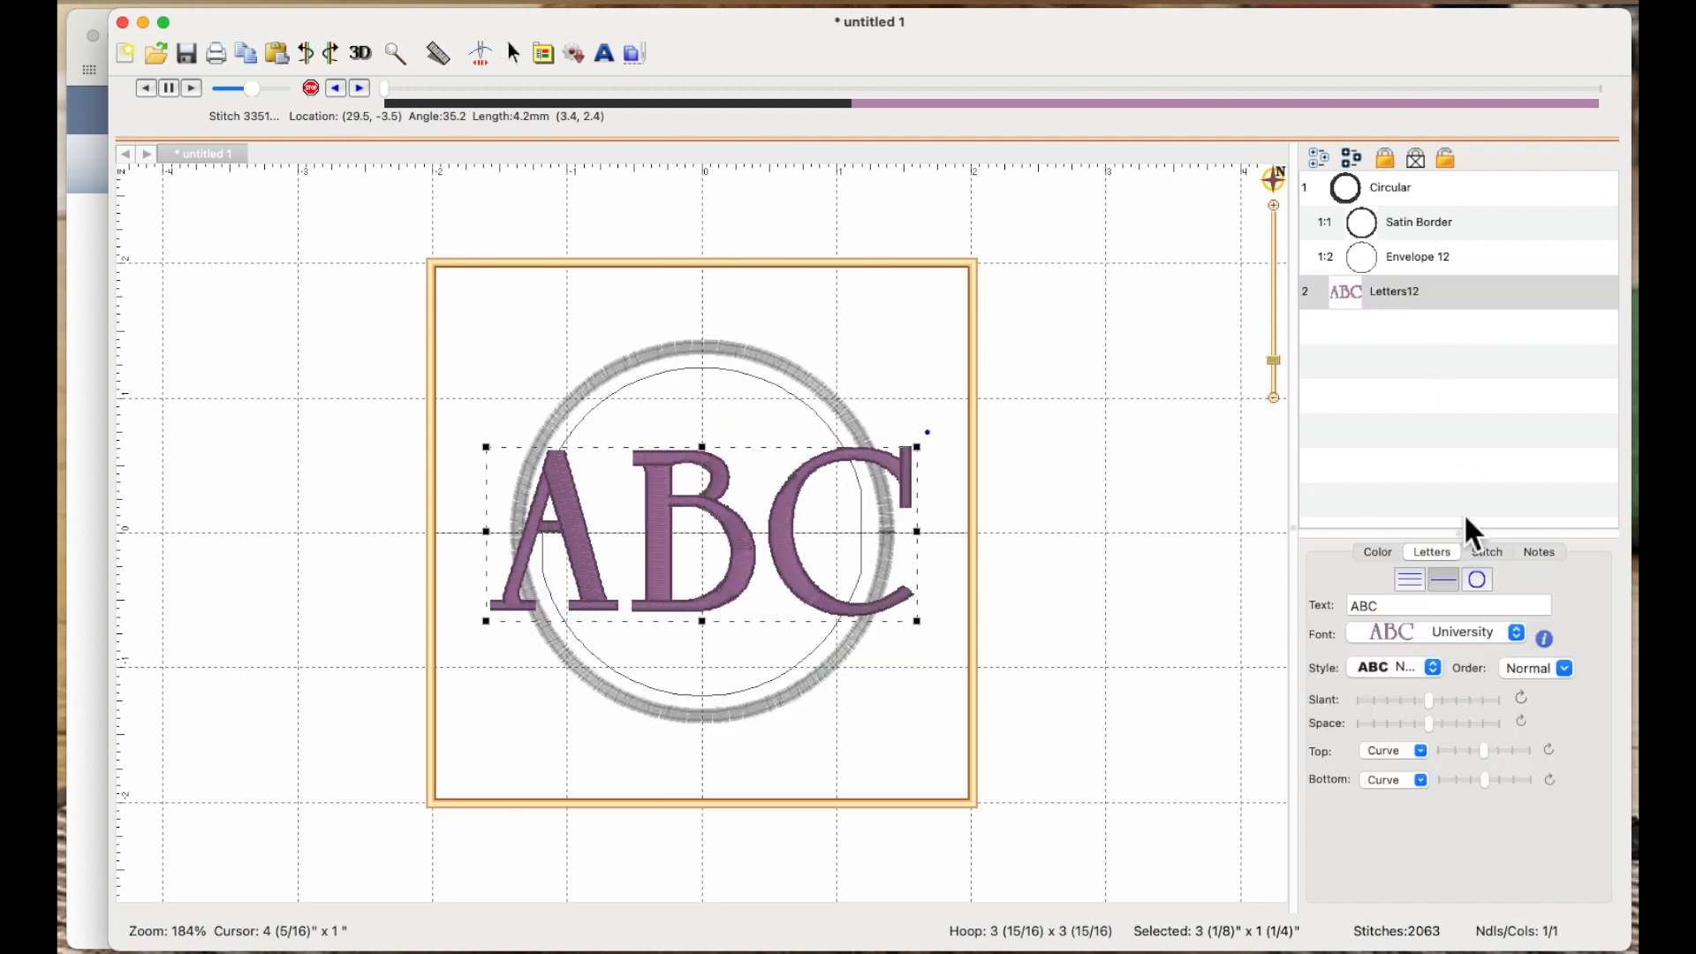
click(1518, 638)
scroll(1508, 479, up, 15)
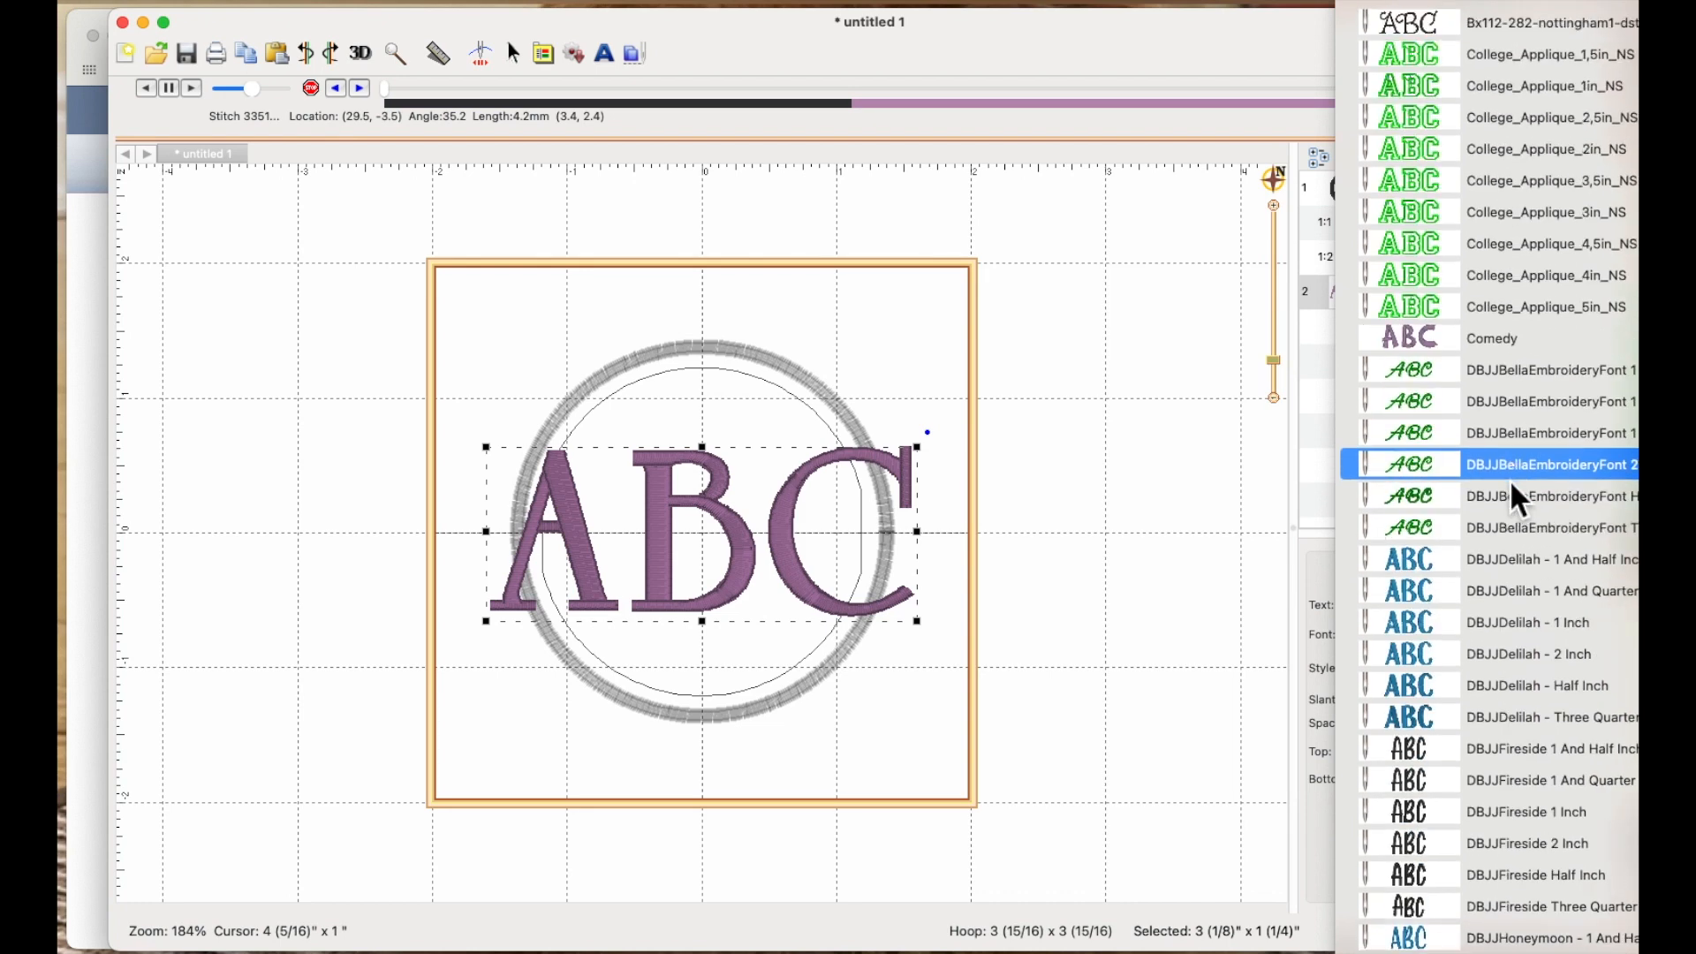
click(1583, 622)
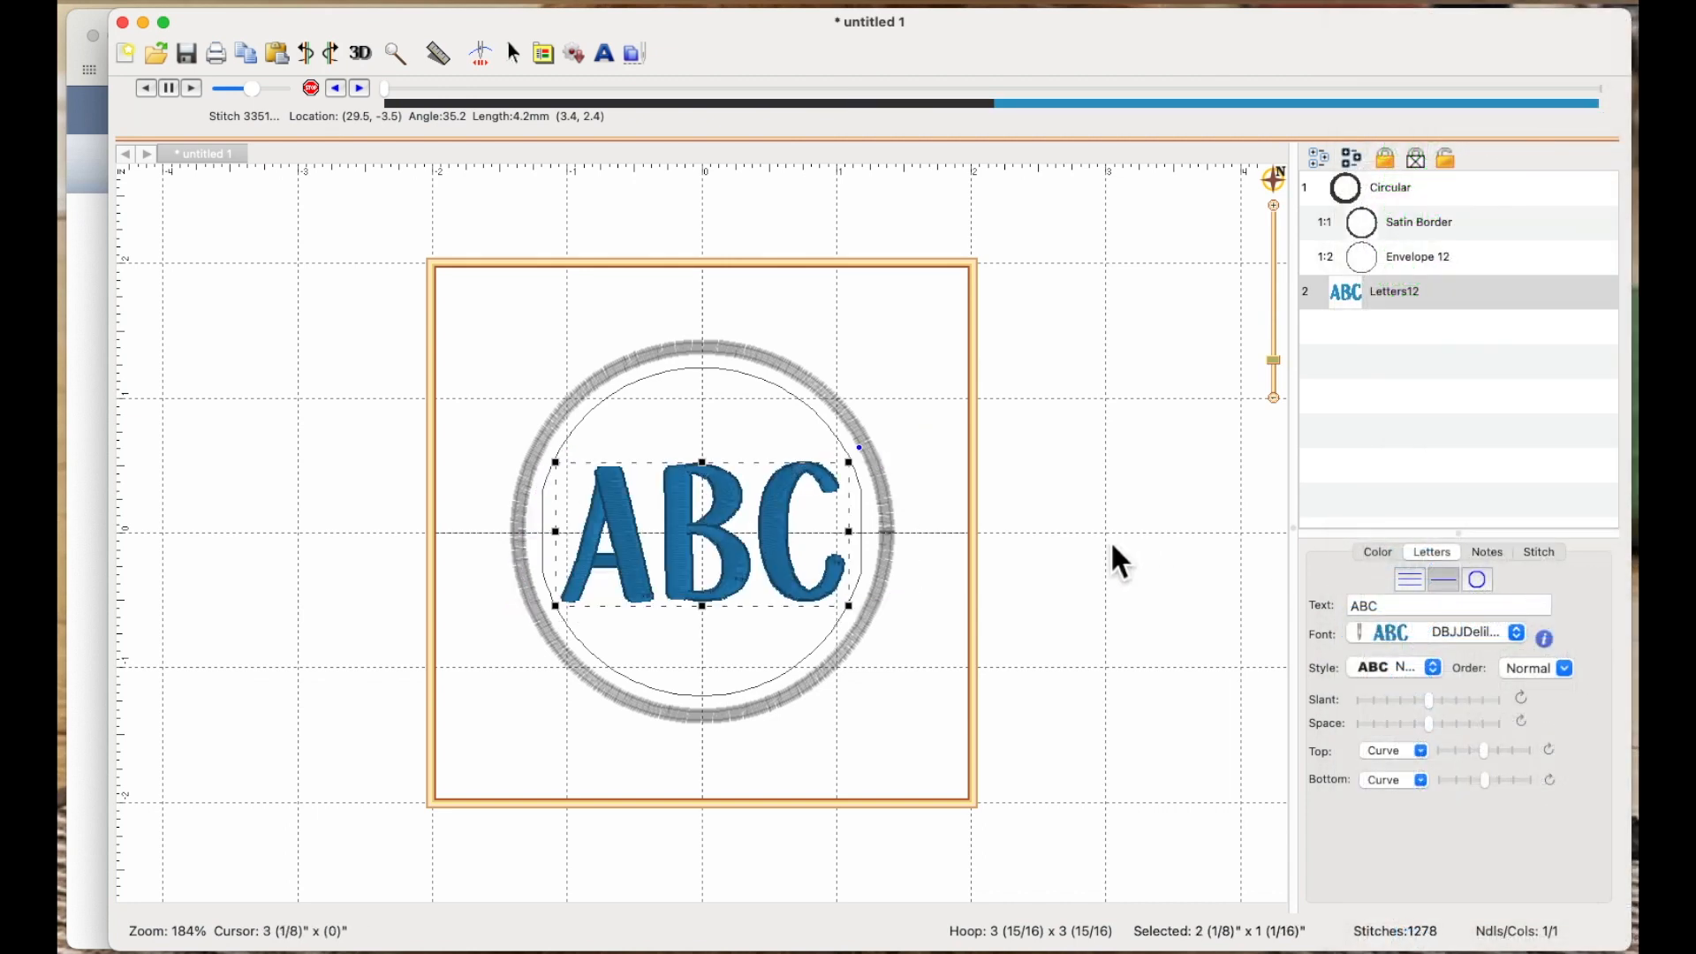
Step: Enlarge the ABC lettering to about 4 7/16 by 2 3/16 inches and deselect it so the circular envelope reshapes it
drag(849, 606, 1157, 772)
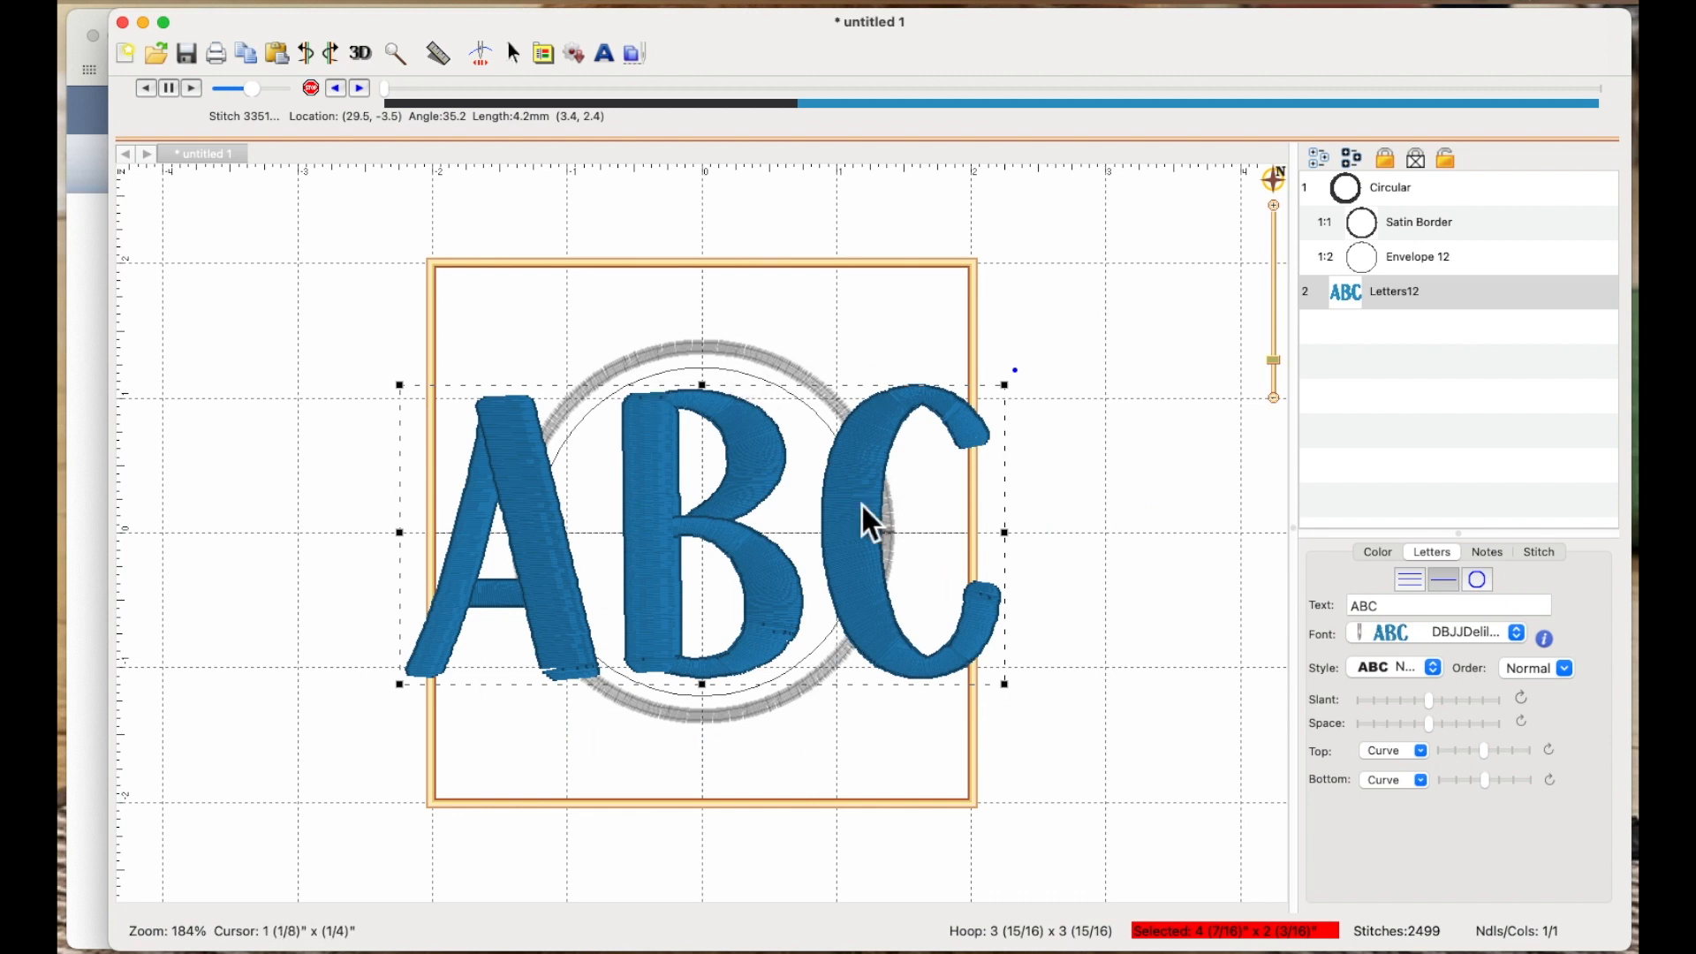
click(907, 338)
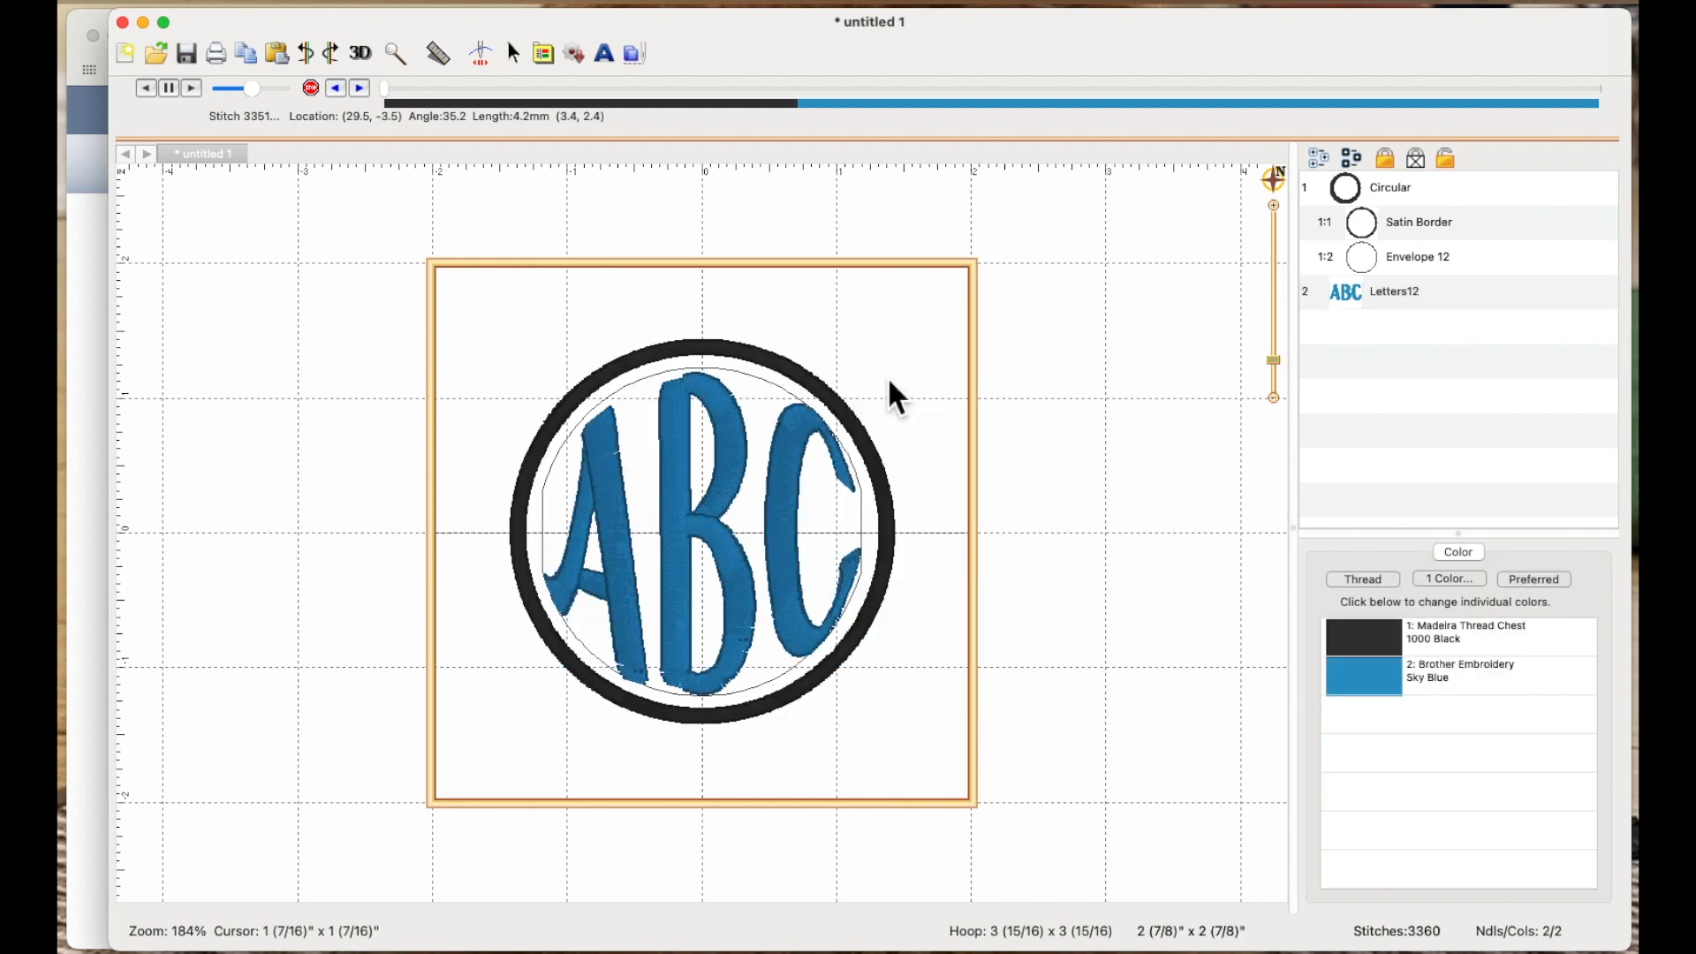